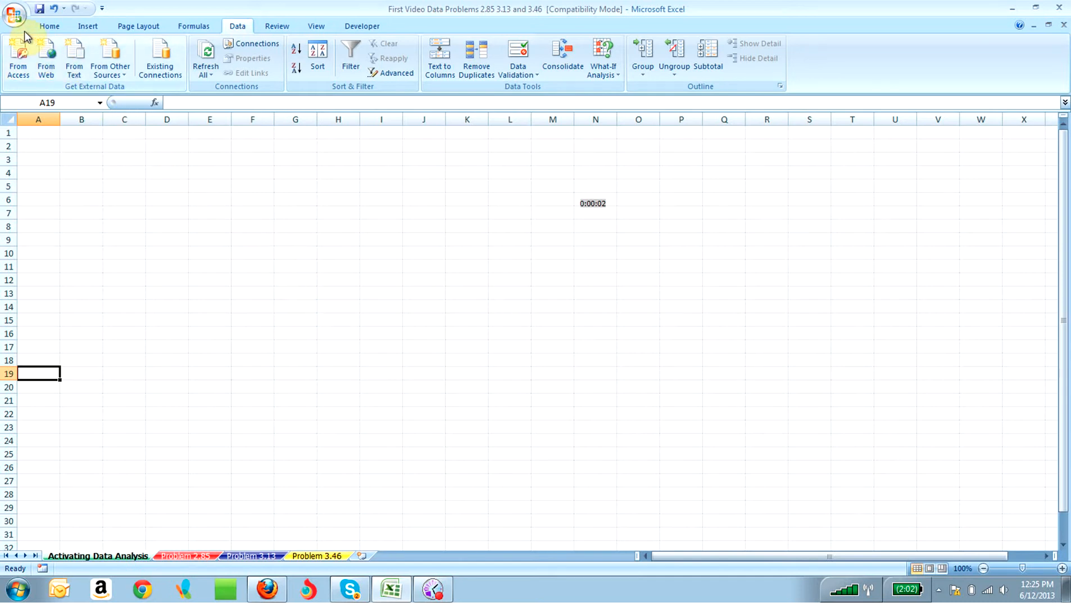
Step: Enable the Analysis ToolPak add-in through the Excel add-ins management options
left_click(14, 16)
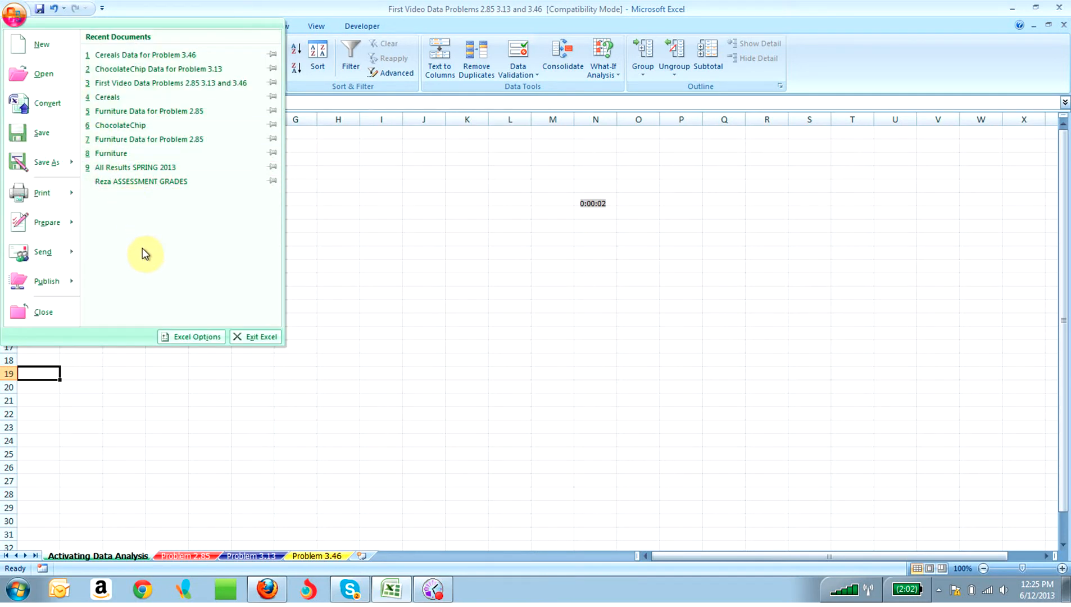
left_click(178, 337)
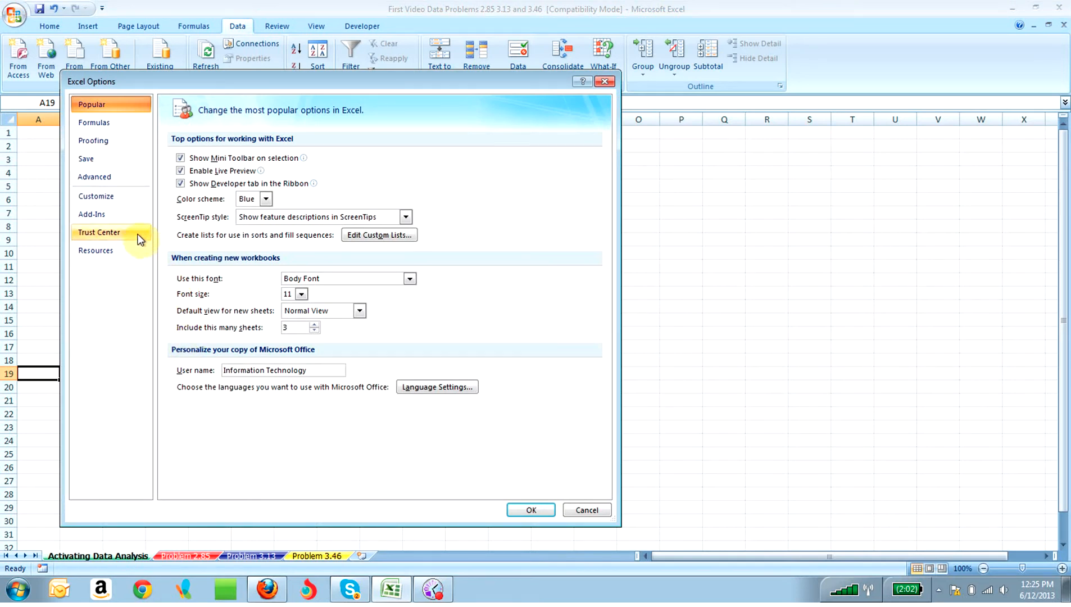
left_click(104, 214)
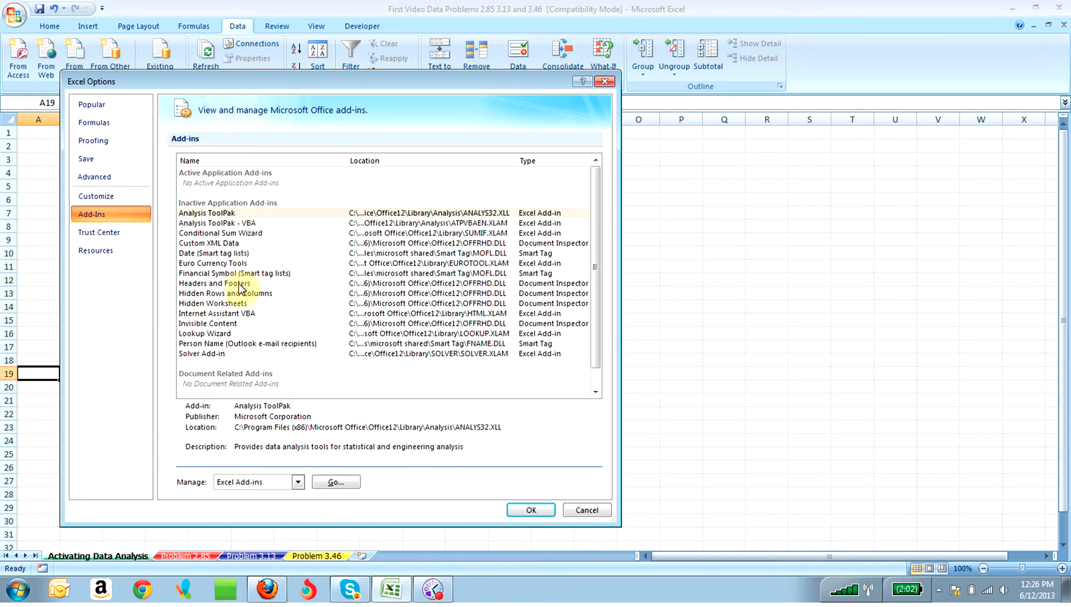
left_click(235, 215)
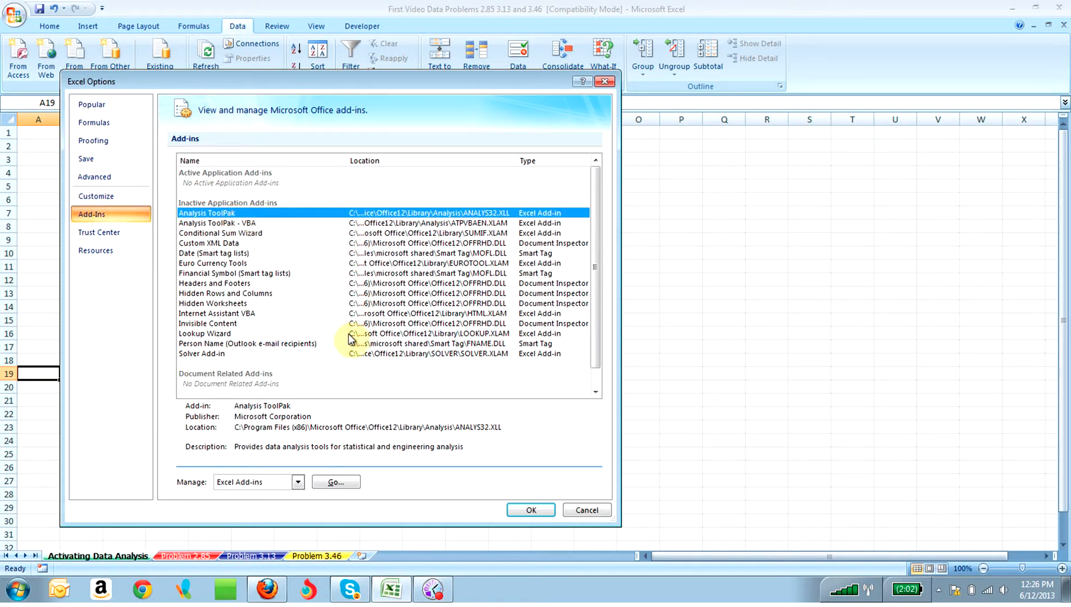
left_click(332, 488)
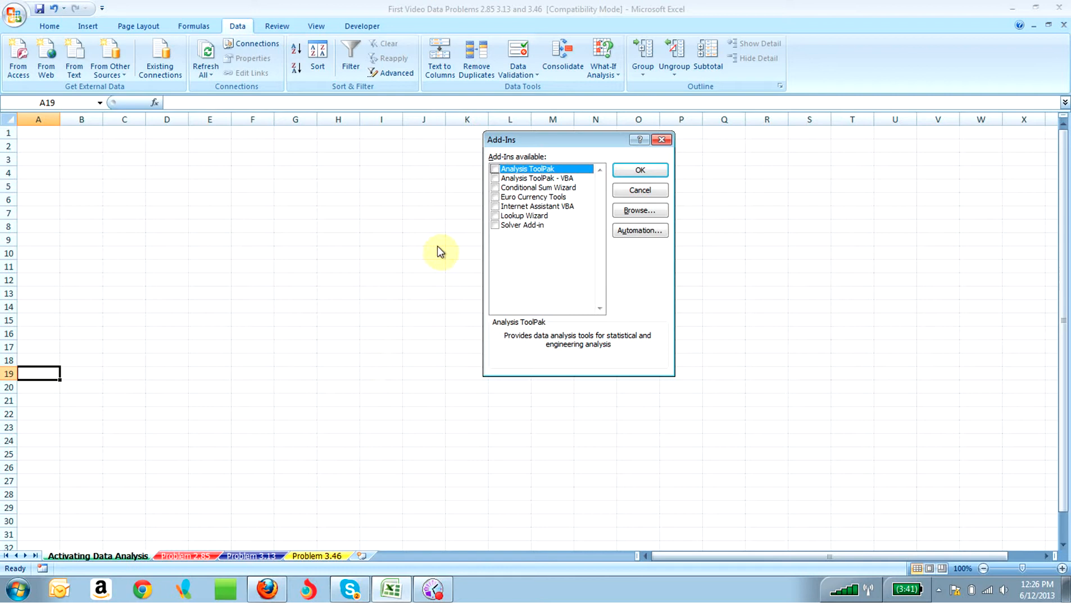
left_click(496, 169)
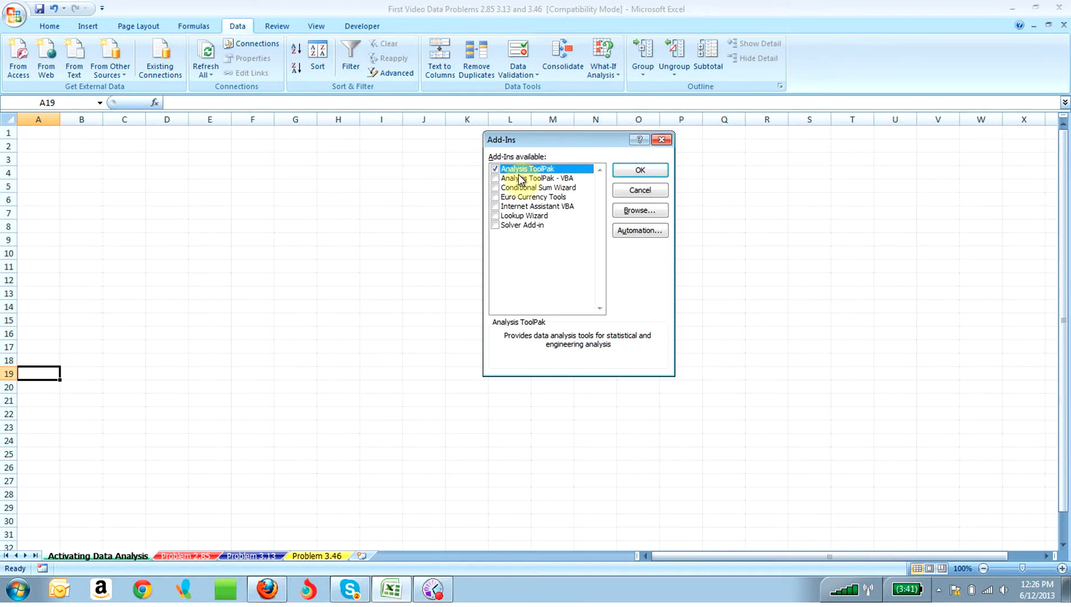
left_click(495, 169)
left_click(630, 169)
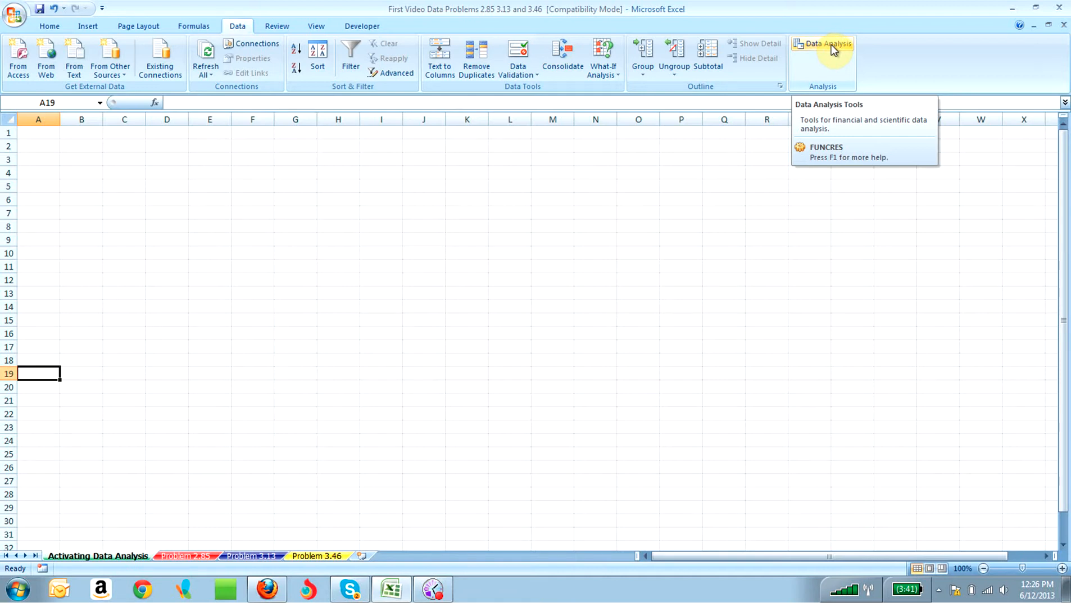
Step: Examine the list of available Data Analysis tools, including the entries at its beginning, without running one
left_click(833, 50)
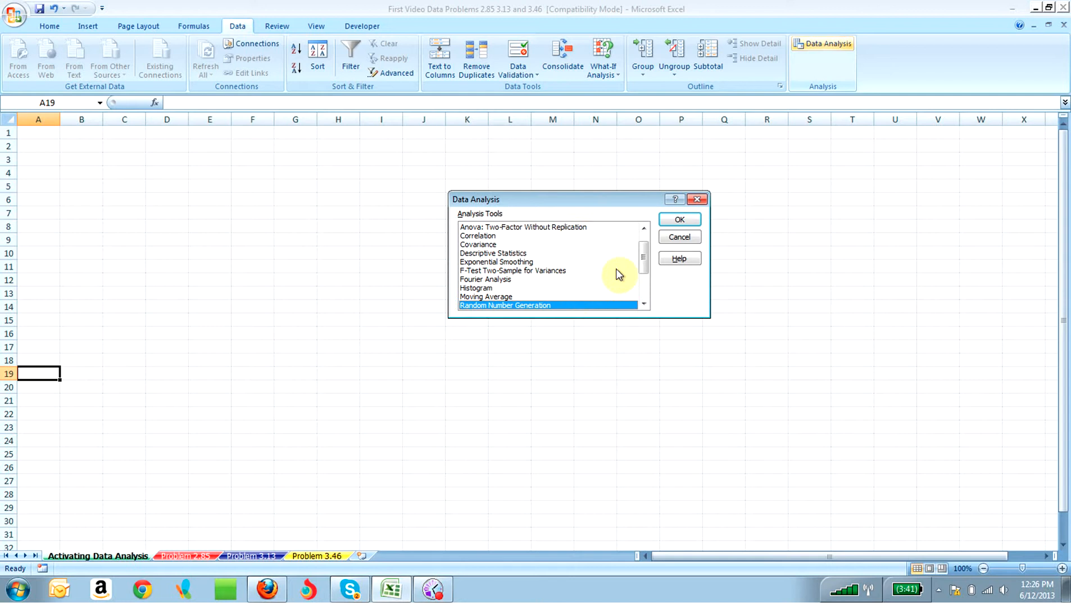
left_click_drag(641, 253, 643, 240)
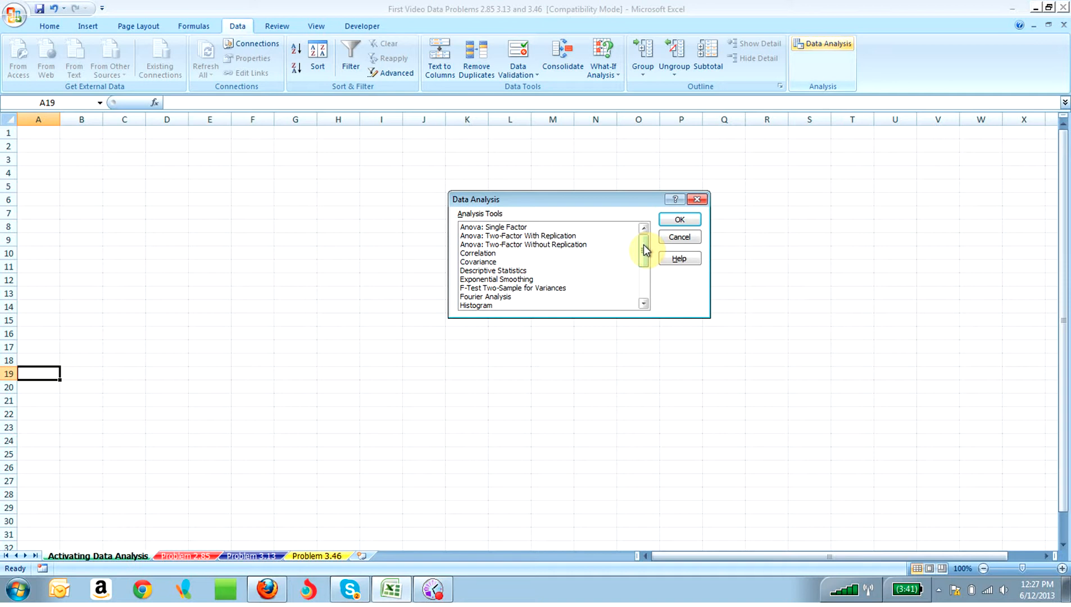
left_click(677, 237)
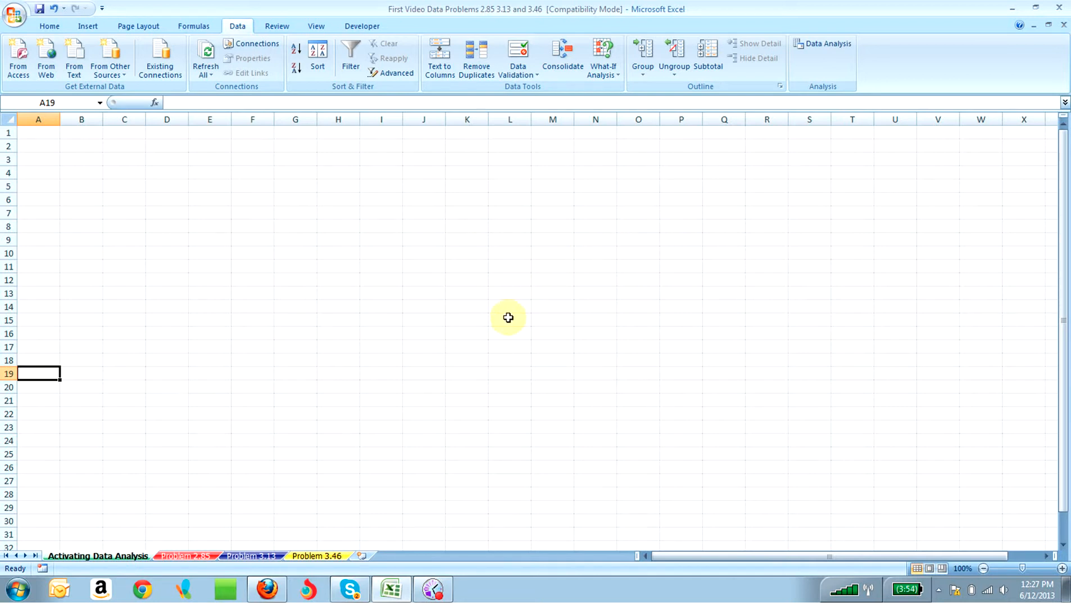
Step: On the Problem 2.85 sheet, copy the Days column A1:A51 and paste it starting at cell H1
left_click(195, 557)
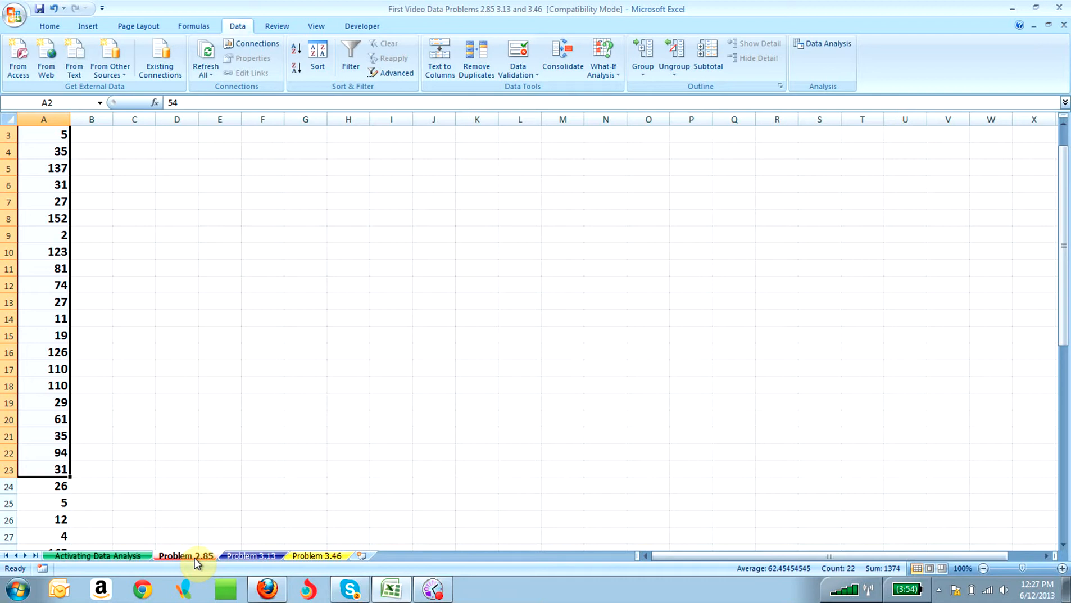
left_click_drag(1065, 246, 1063, 186)
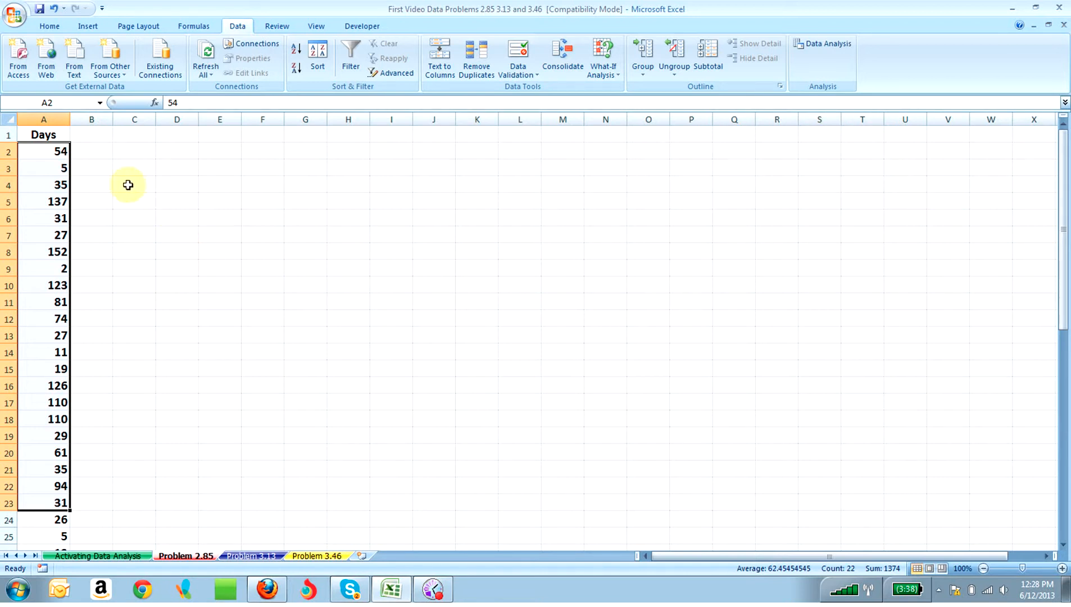
left_click_drag(39, 134, 48, 473)
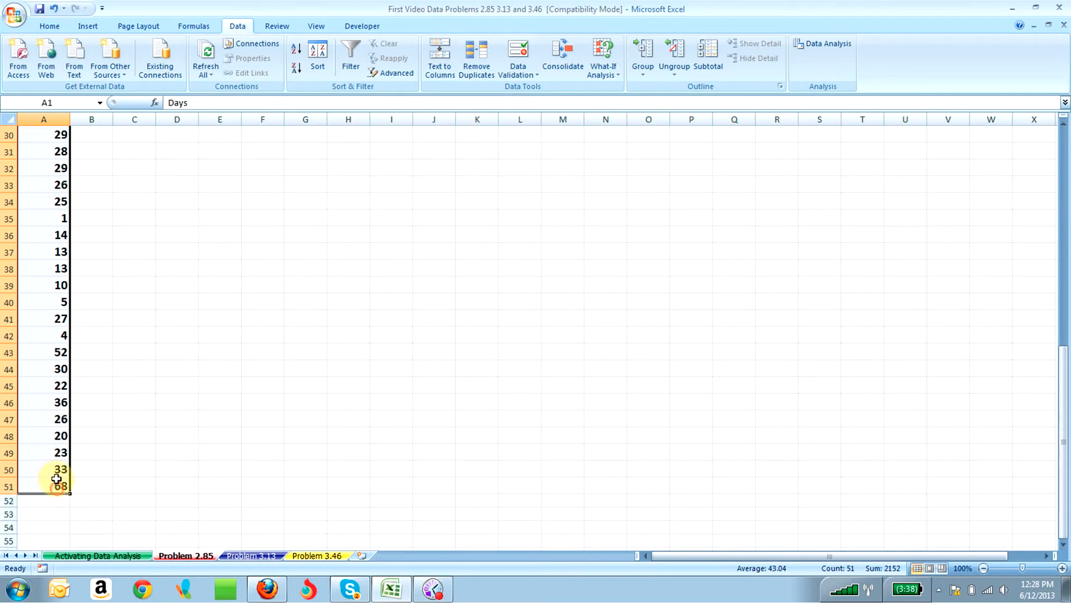
right_click(47, 445)
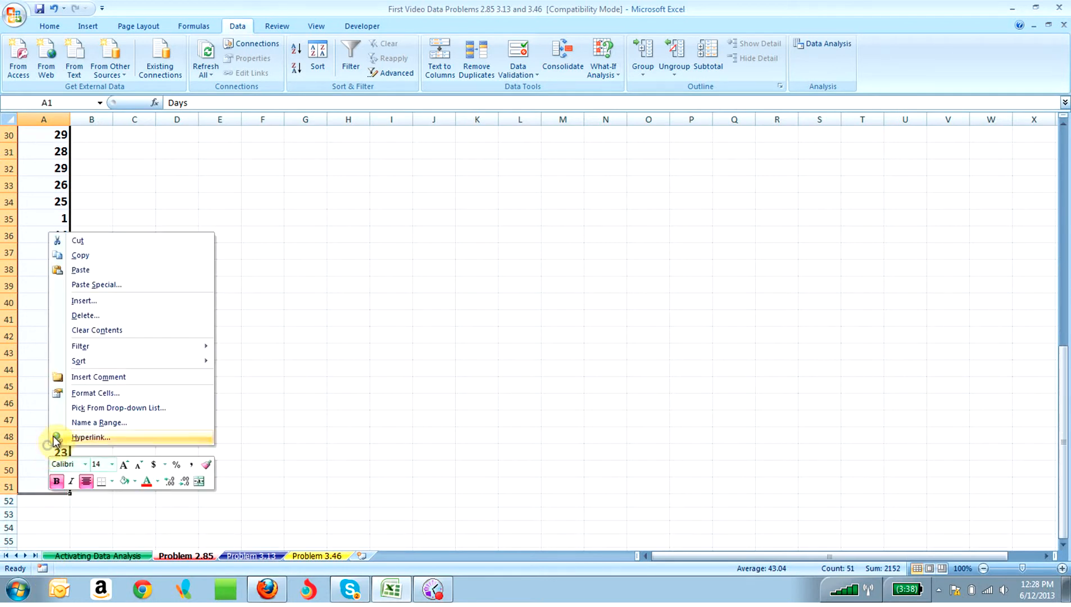
left_click(97, 251)
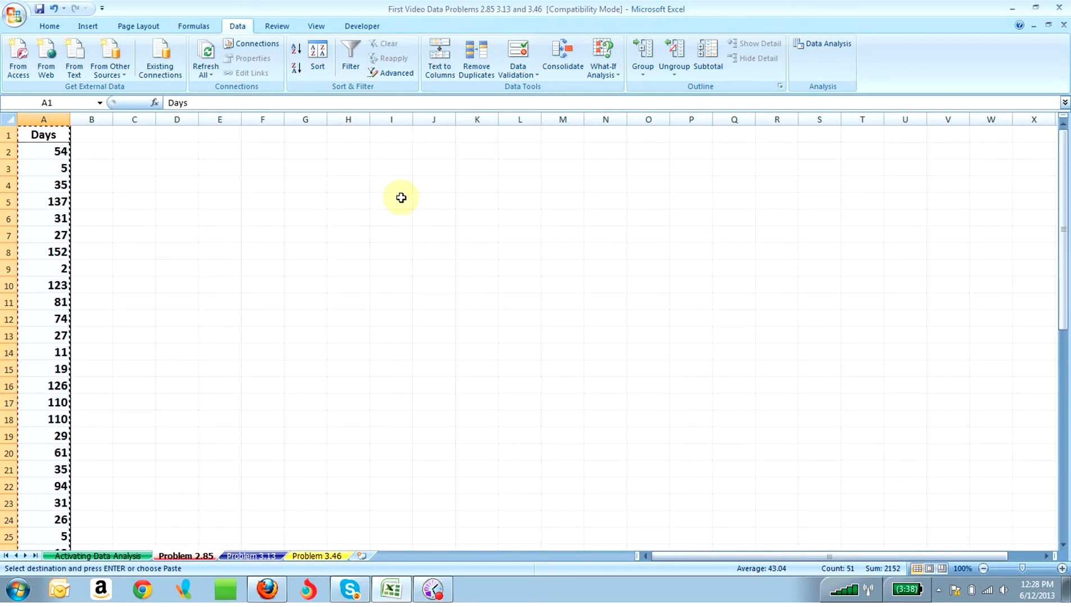
left_click(353, 135)
right_click(353, 136)
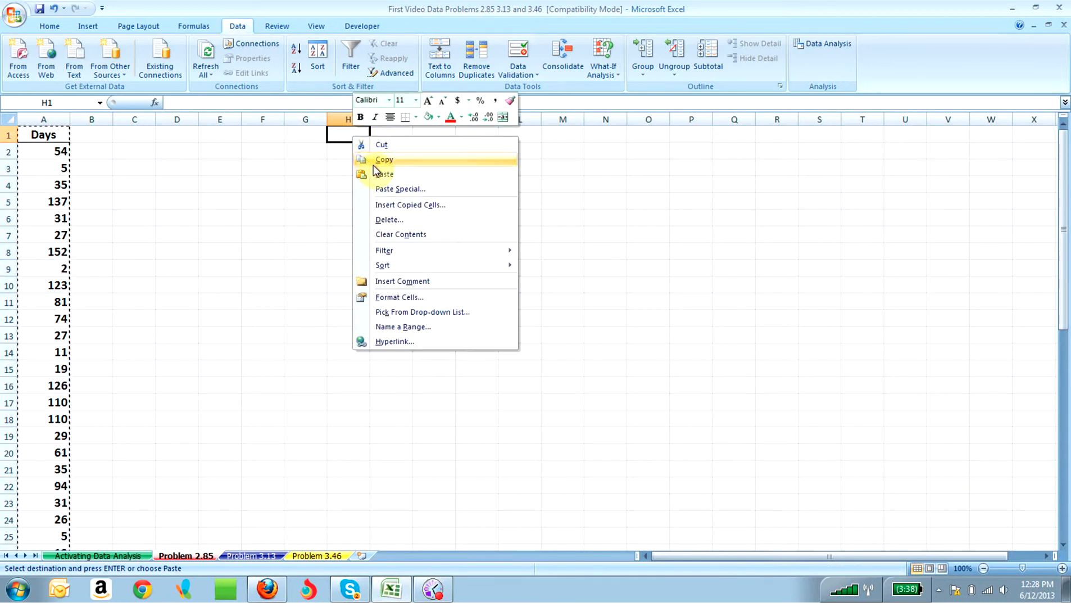
left_click(381, 175)
Step: Sort the copied Days values in H2:H51 from smallest to largest
left_click(354, 152)
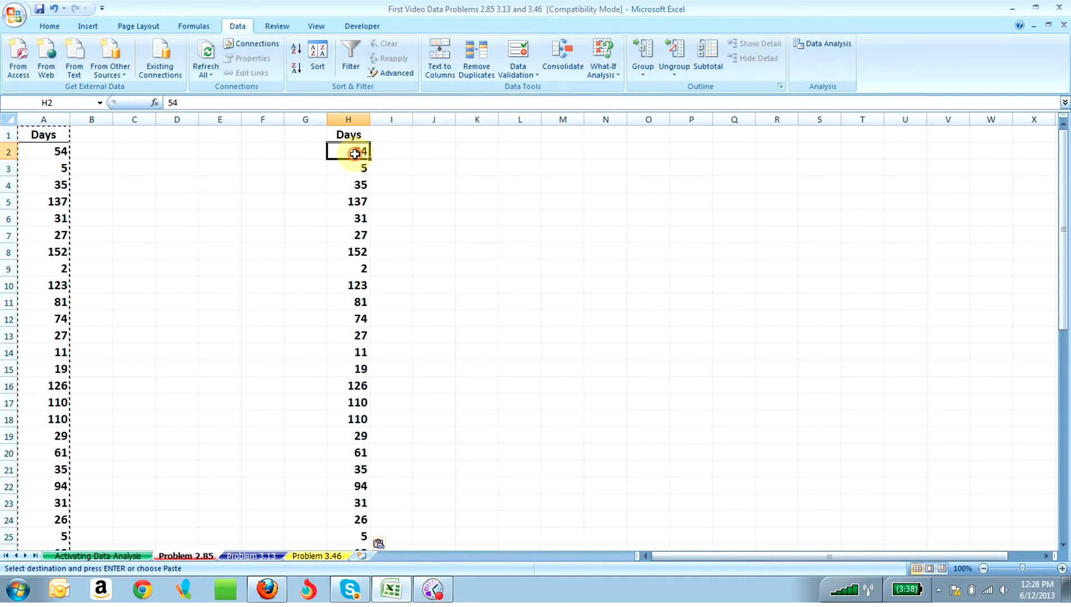
left_click_drag(353, 152, 378, 543)
left_click_drag(343, 593, 345, 513)
right_click(340, 365)
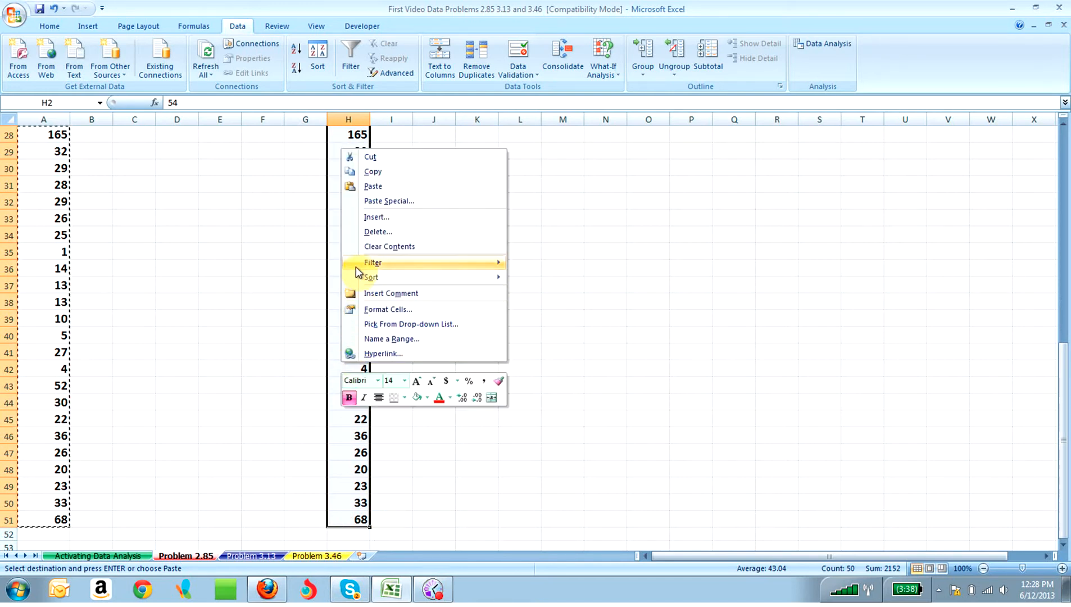
mouse_move(371, 280)
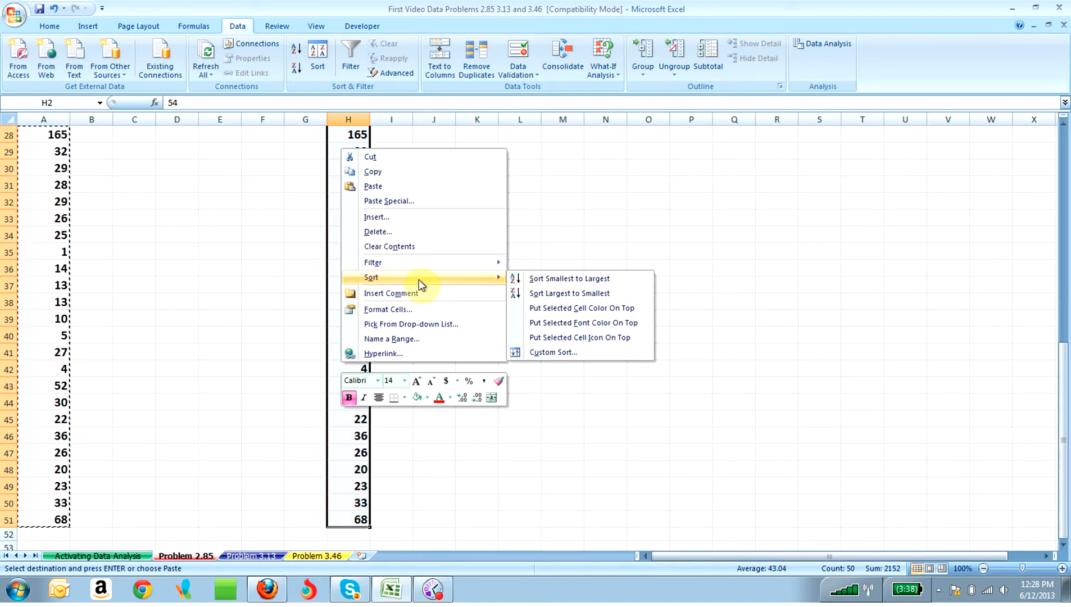
left_click(529, 279)
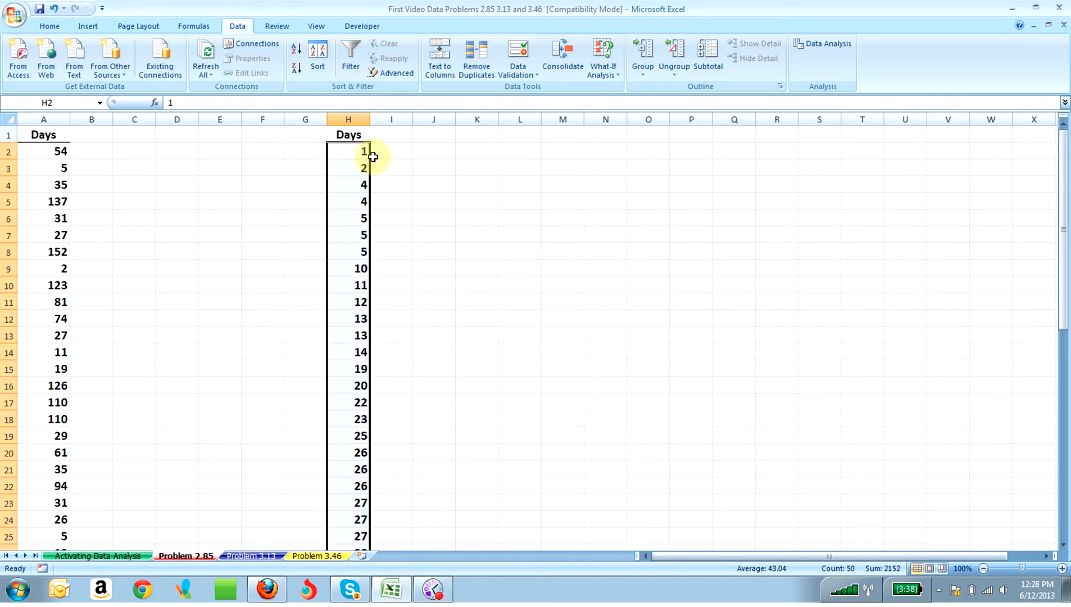
Step: Go through the sorted Days values in column H to find the smallest and largest value
left_click(363, 151)
key("Down")
key("Down")
key("Down")
key("Down")
key("Down")
key("Down")
key("Down")
key("Down")
key("Down")
key("Down")
key("Down")
key("Down")
key("Down")
key("Down")
key("Down")
key("Down")
key("Down")
key("Down")
key("Down")
key("Down")
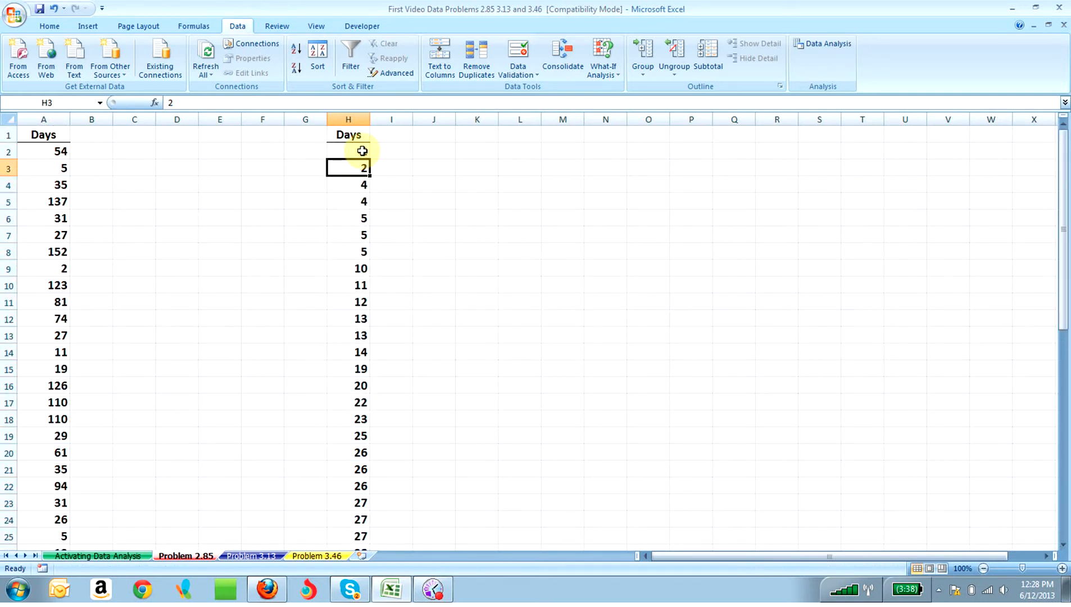
key("Down")
key("Down")
key("Down")
key("Down")
key("Down")
key("Down")
key("Down")
key("Down")
key("Down")
key("Down")
key("Down")
key("Down")
key("Down")
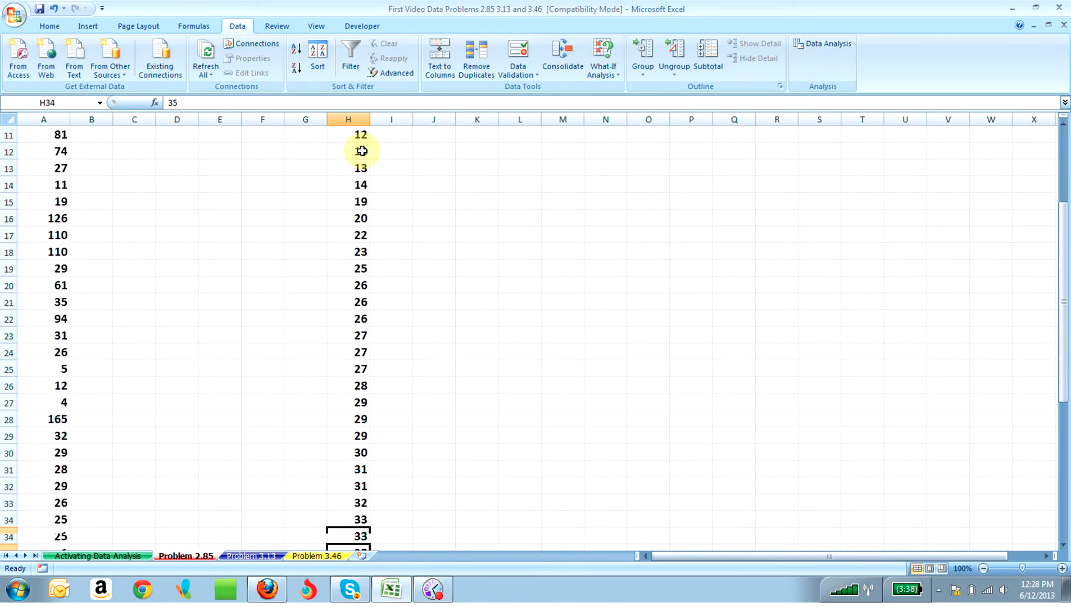
key("Down")
key("Down")
key("Down")
key("Down")
key("Down")
key("Down")
key("Down")
key("Down")
key("Down")
key("Down")
key("Down")
key("Down")
key("Down")
key("Down")
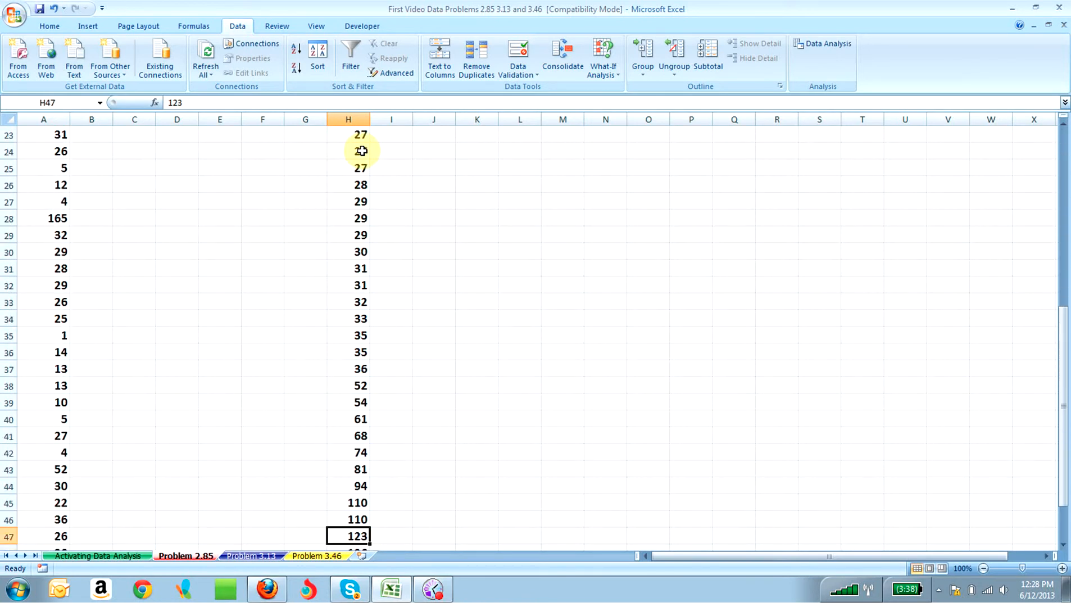
key("Up")
key("Up")
key("Up")
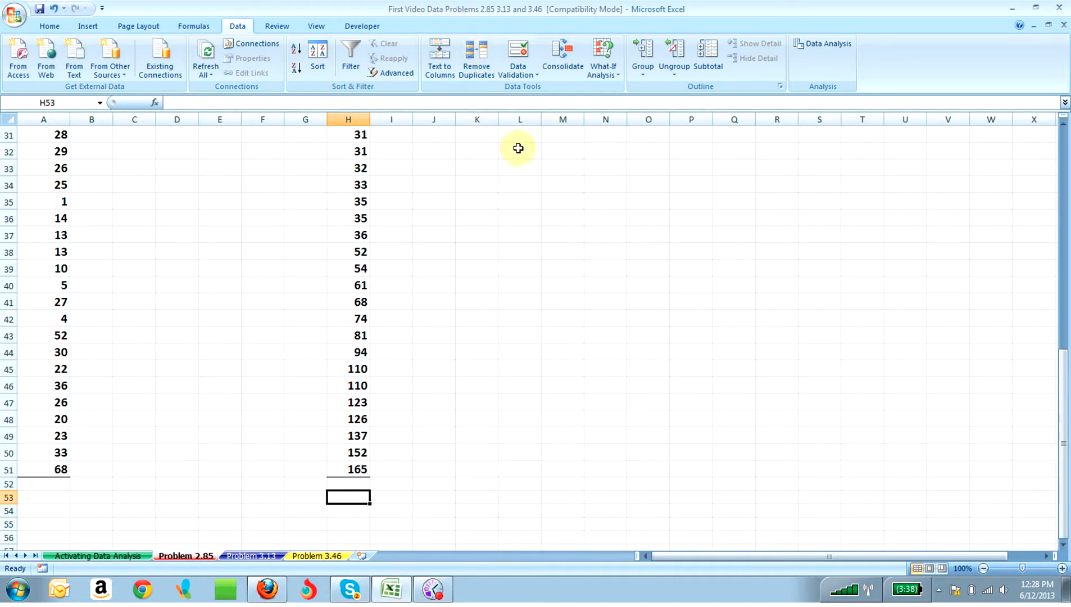
Step: Enter the label Range in K8 and the formula =165-1 in L8
left_click(1062, 158)
left_click(488, 174)
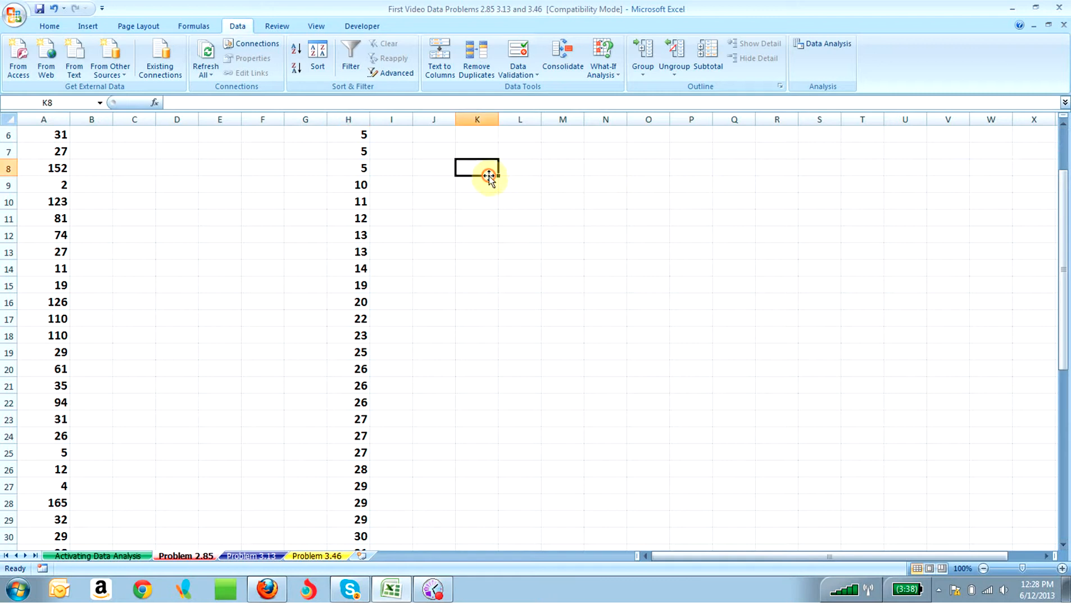
type("Range")
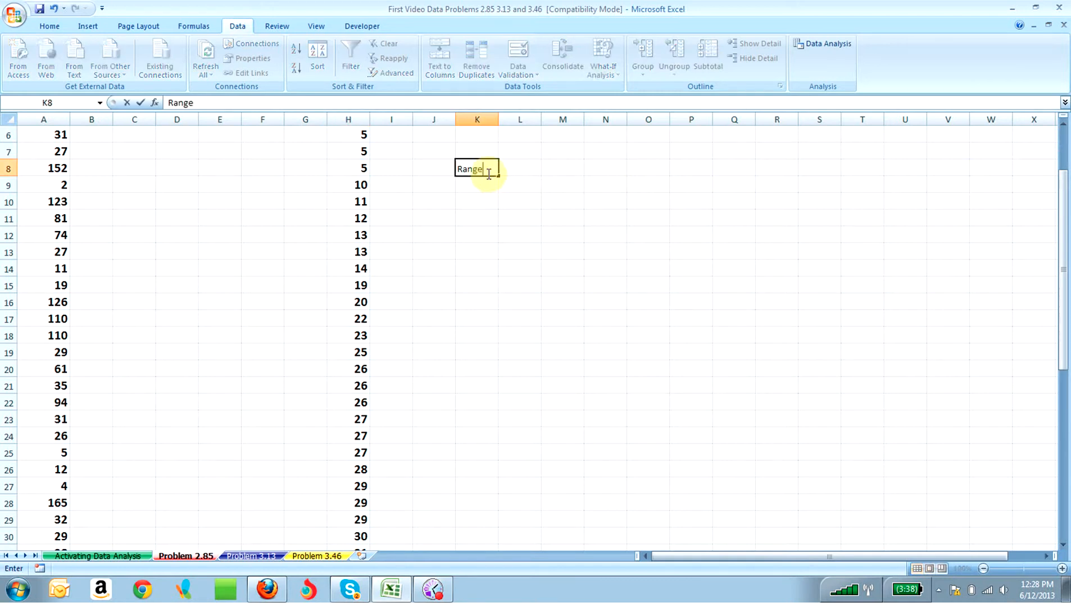
key("Tab")
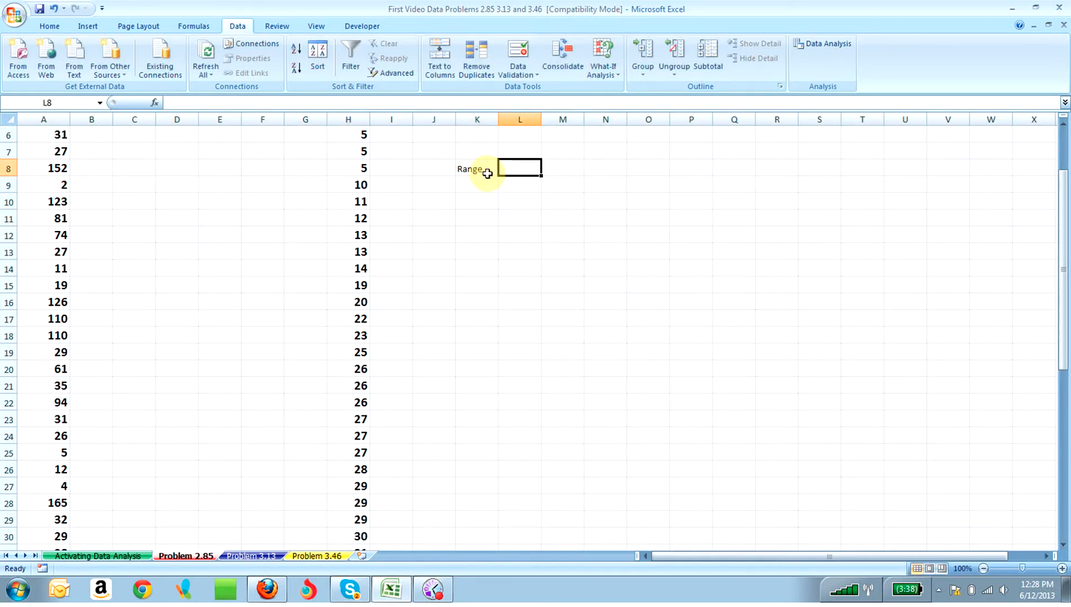
type("=165-1")
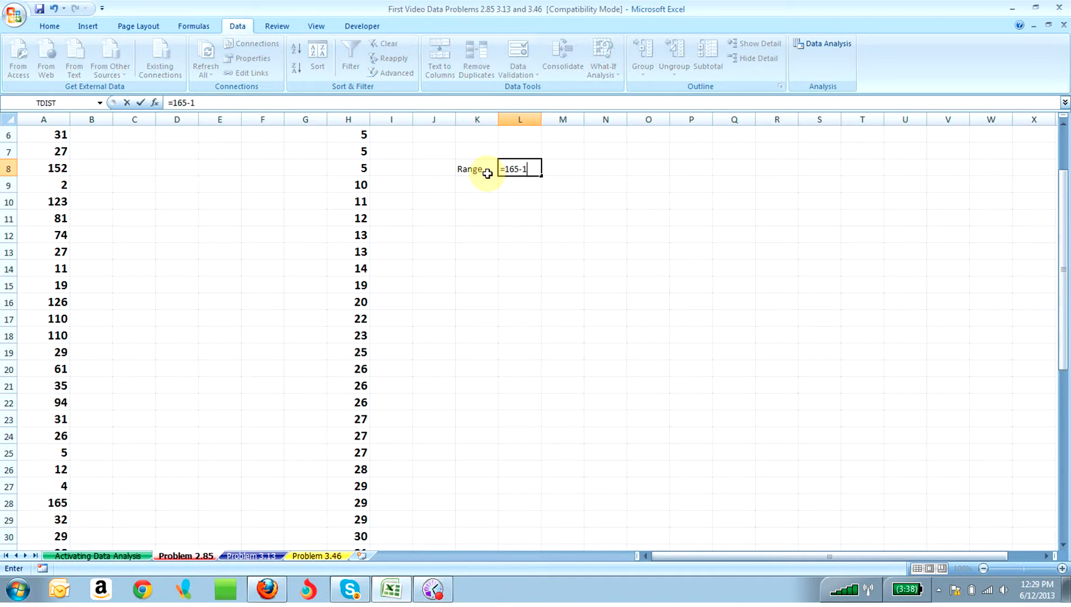
key("Return")
Step: Format the Range label and its value in K8:L8 as bold with font size 14
left_click_drag(475, 169, 520, 167)
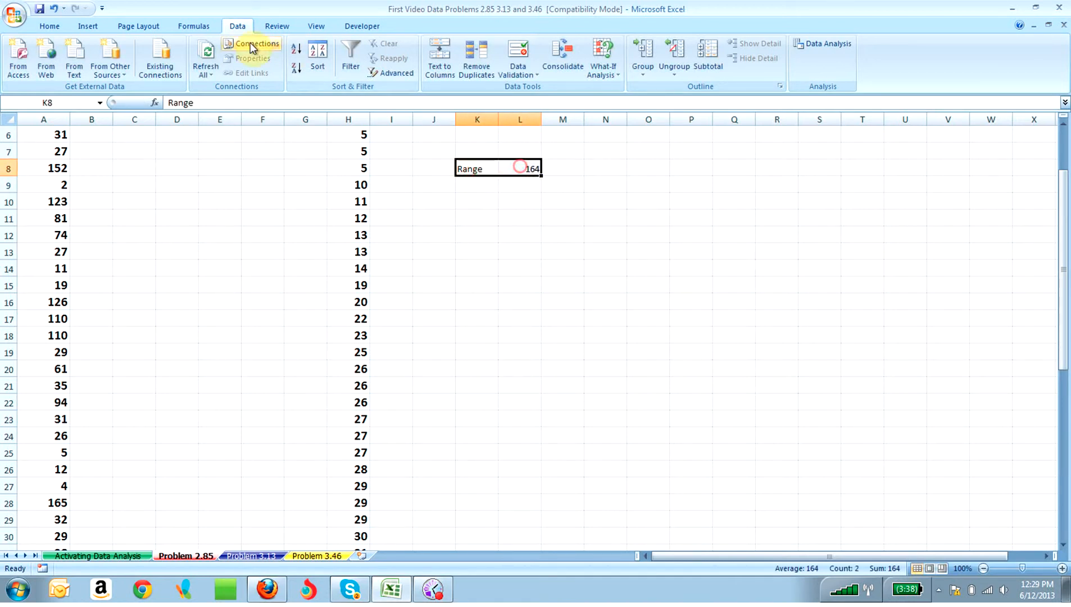
left_click(52, 24)
left_click(116, 68)
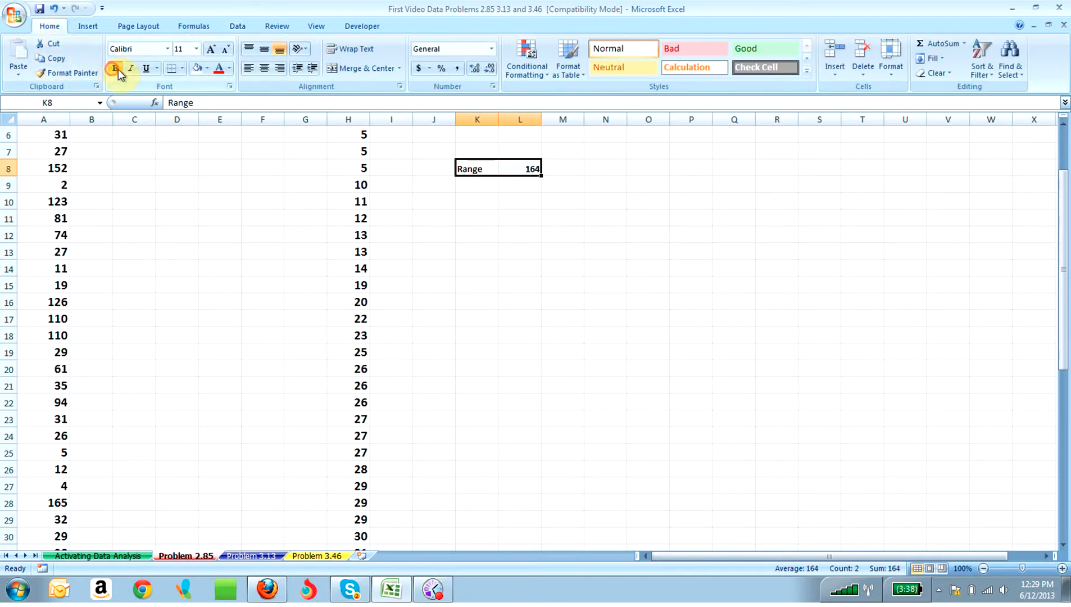
left_click(196, 49)
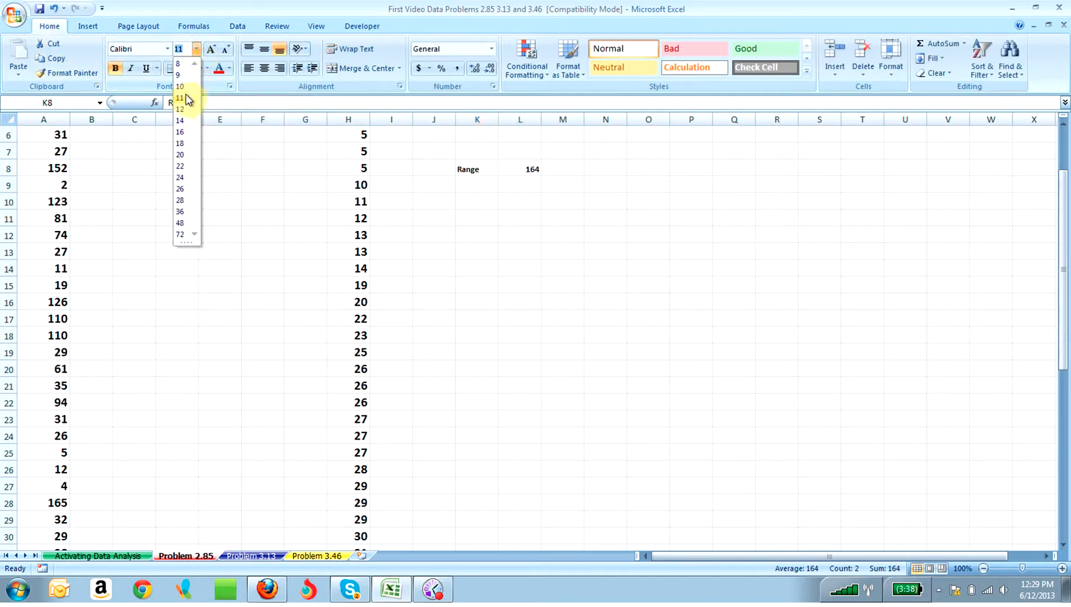
left_click(185, 123)
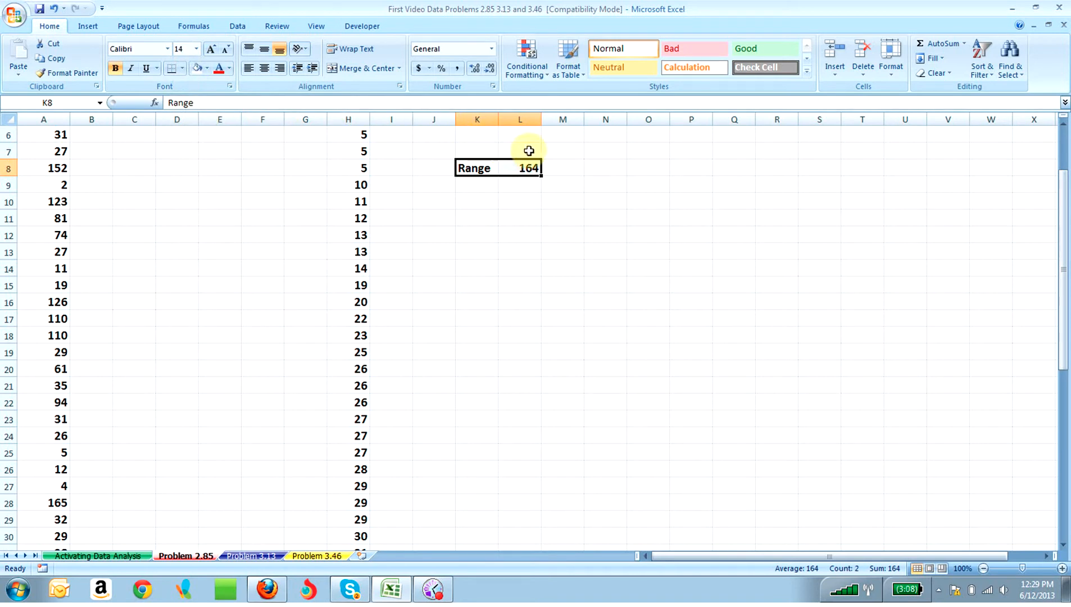
Step: Enter the column heading Bins in cell N1
left_click_drag(1063, 252, 1065, 134)
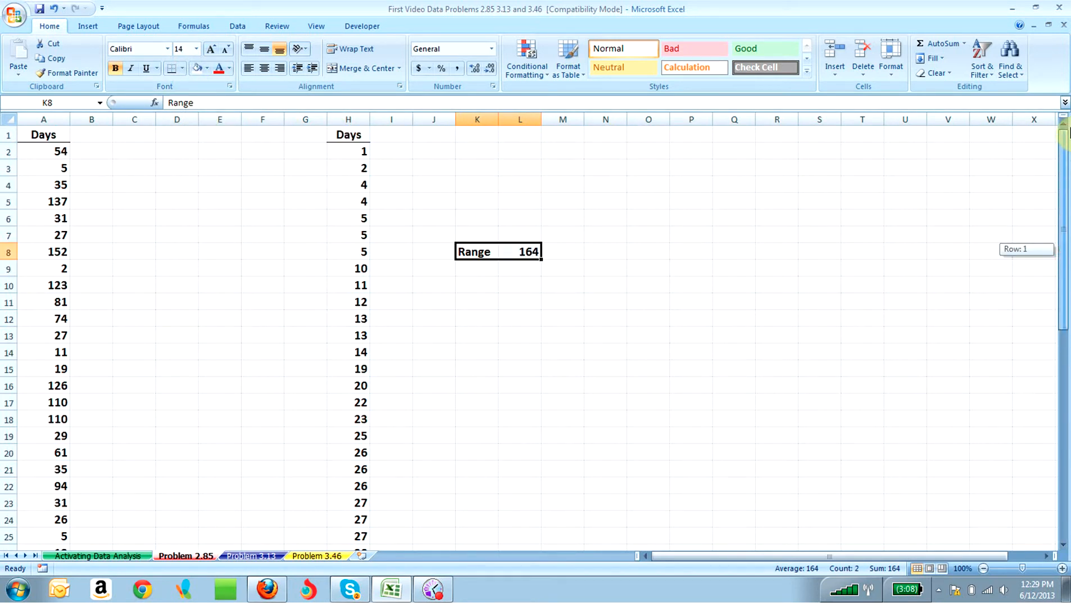
left_click(614, 138)
type("Bins")
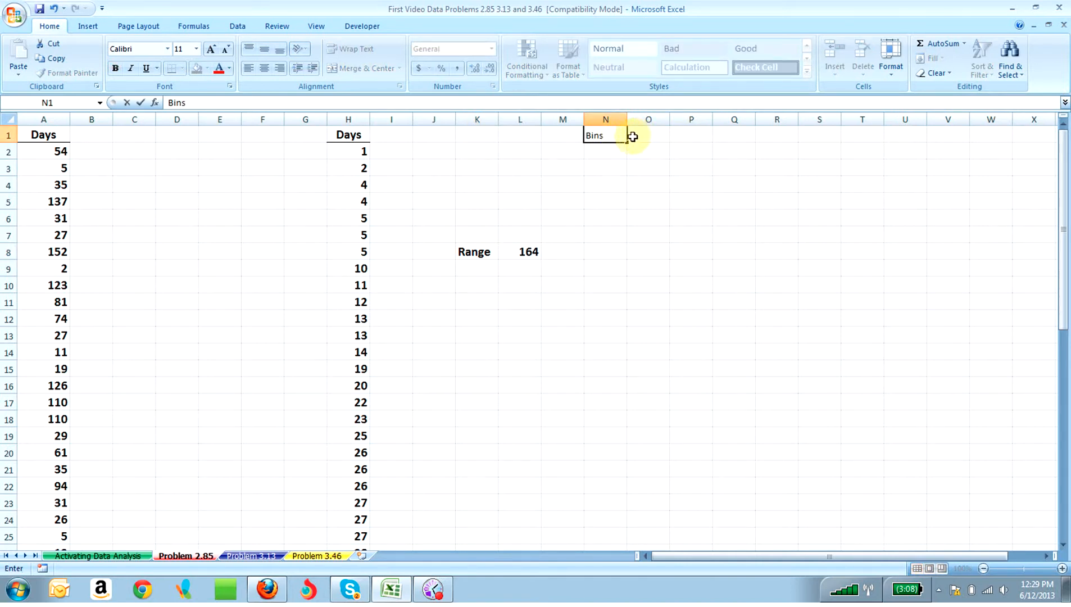
left_click(607, 149)
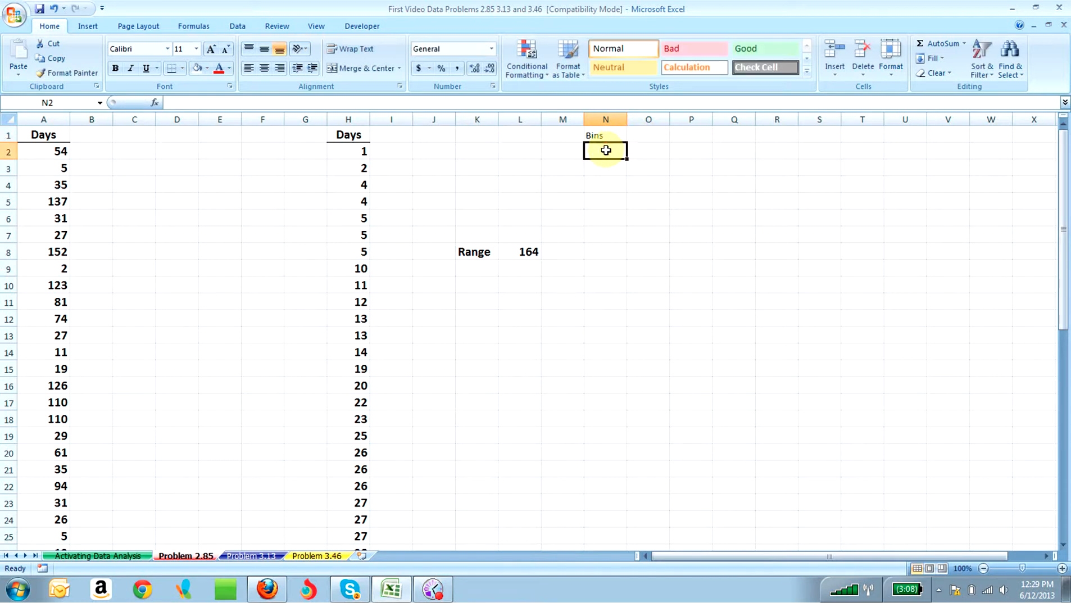
Step: Enter the bin values 0, 25 and 50 from N2 down, and extend the series to 150 in N8
type("0")
key("Return")
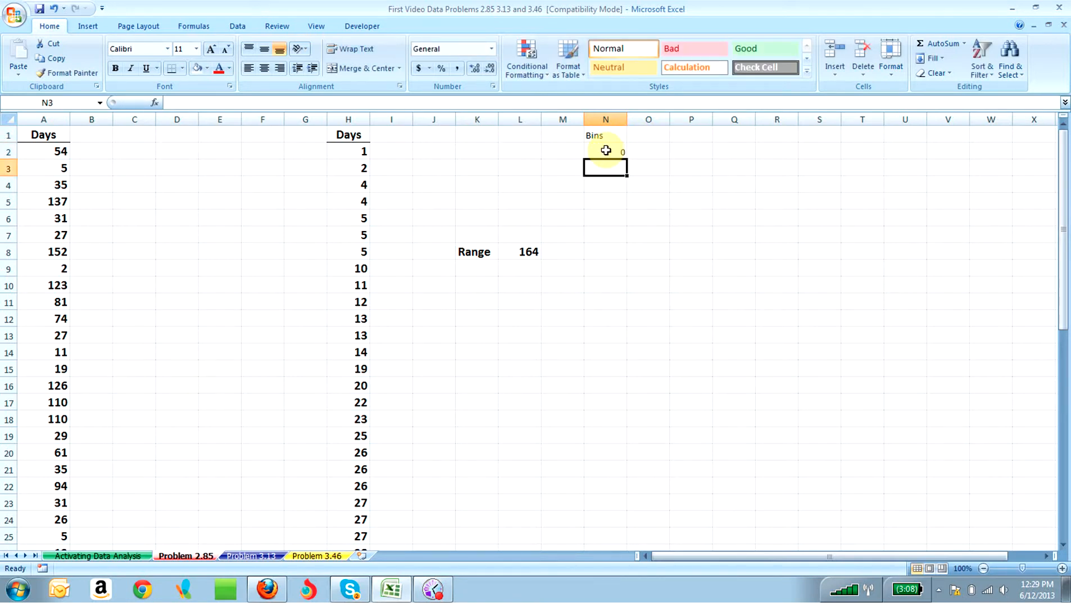
type("25")
key("Return")
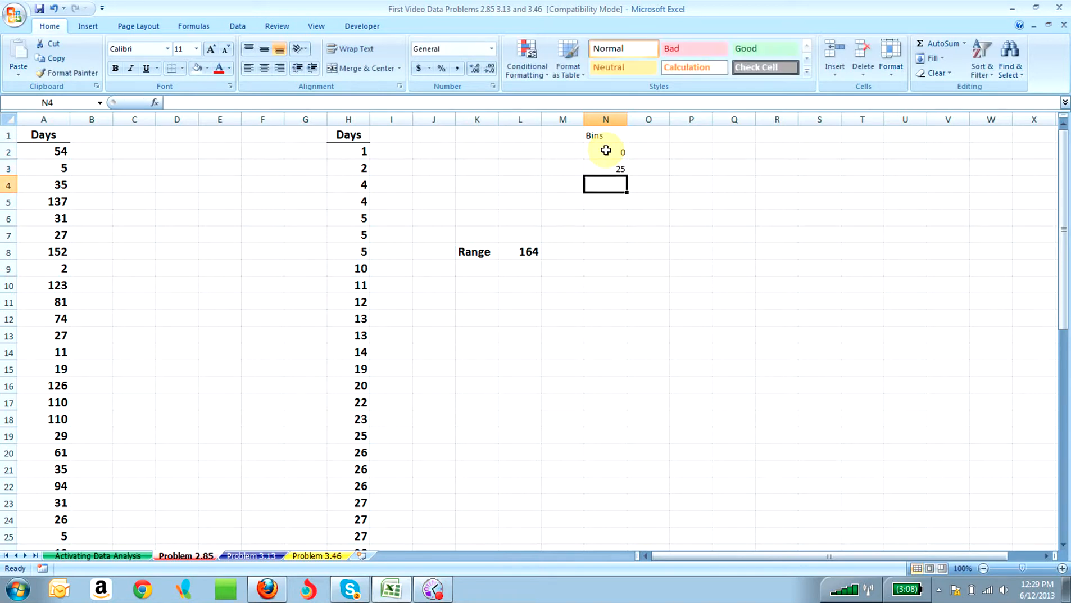
type("50")
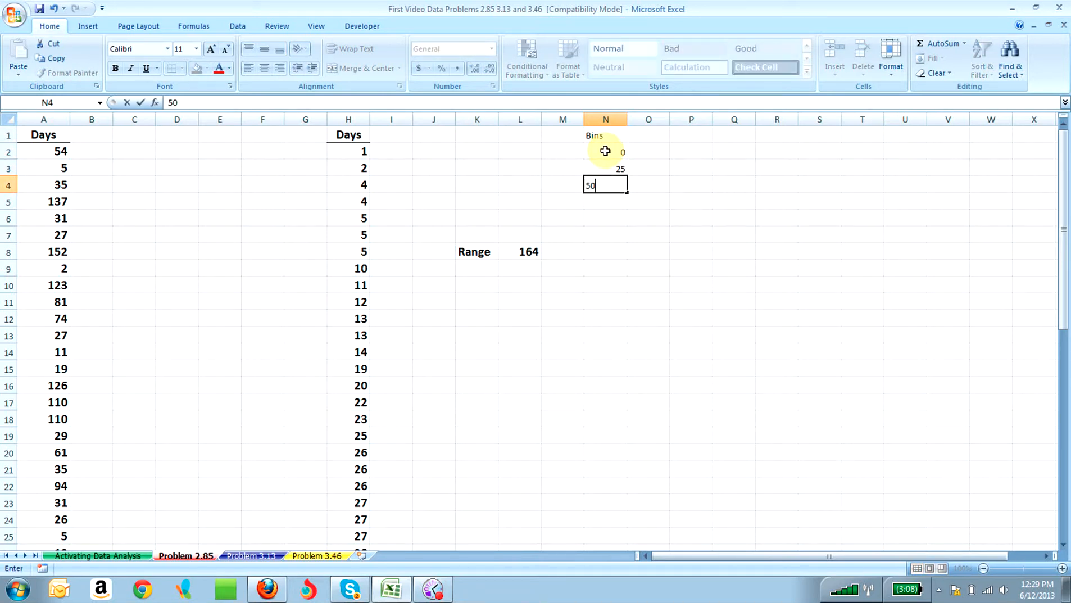
key("Tab")
left_click_drag(617, 169, 618, 256)
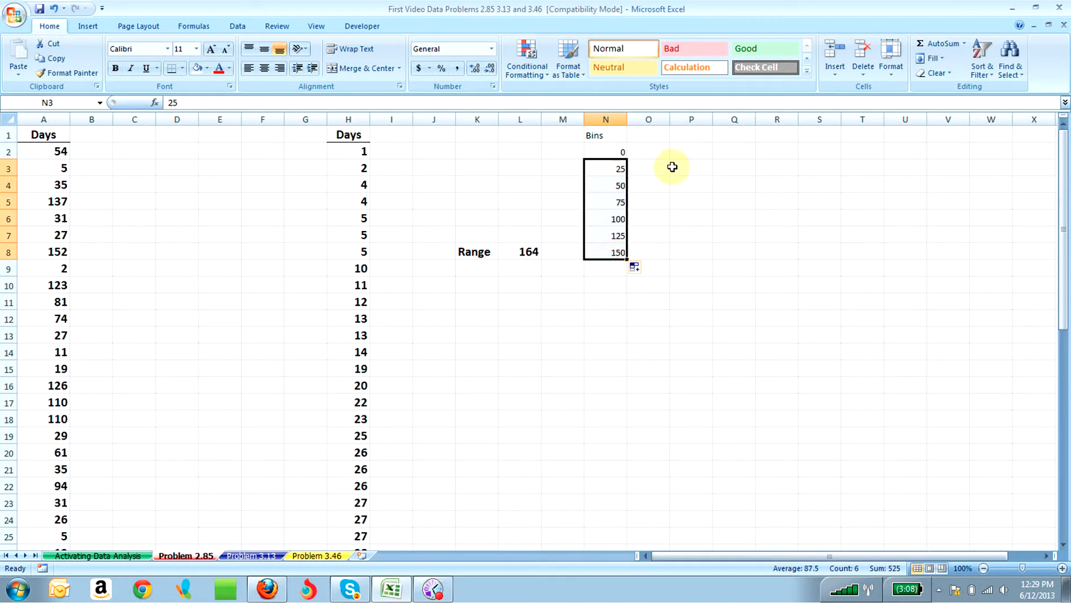
Step: Format the Bins heading and its values in N1:N8 as bold with font size 14
left_click_drag(602, 137, 607, 254)
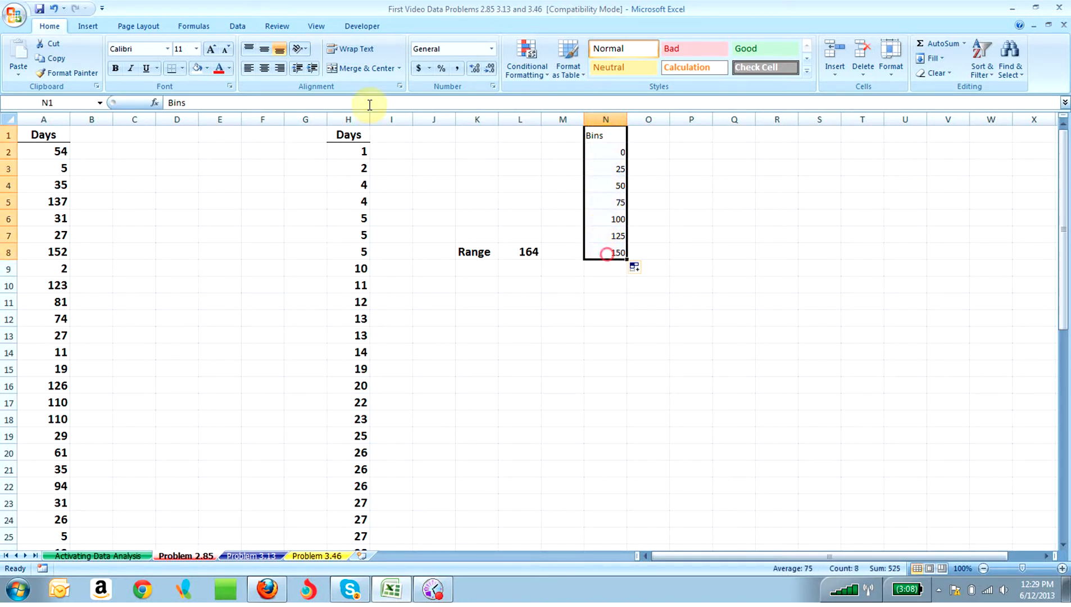
left_click(116, 72)
left_click(196, 48)
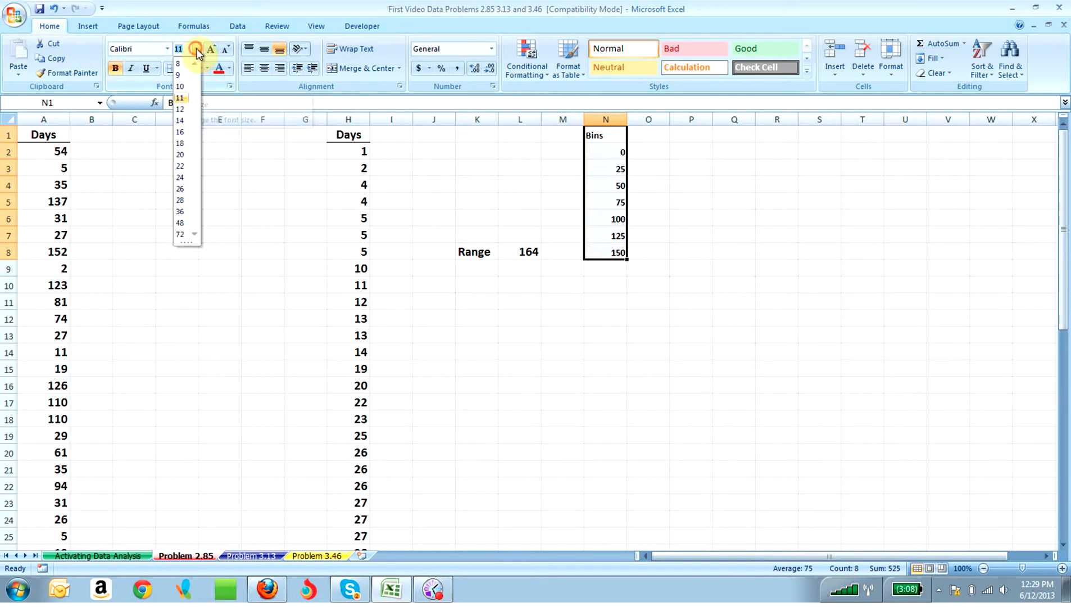
left_click(184, 118)
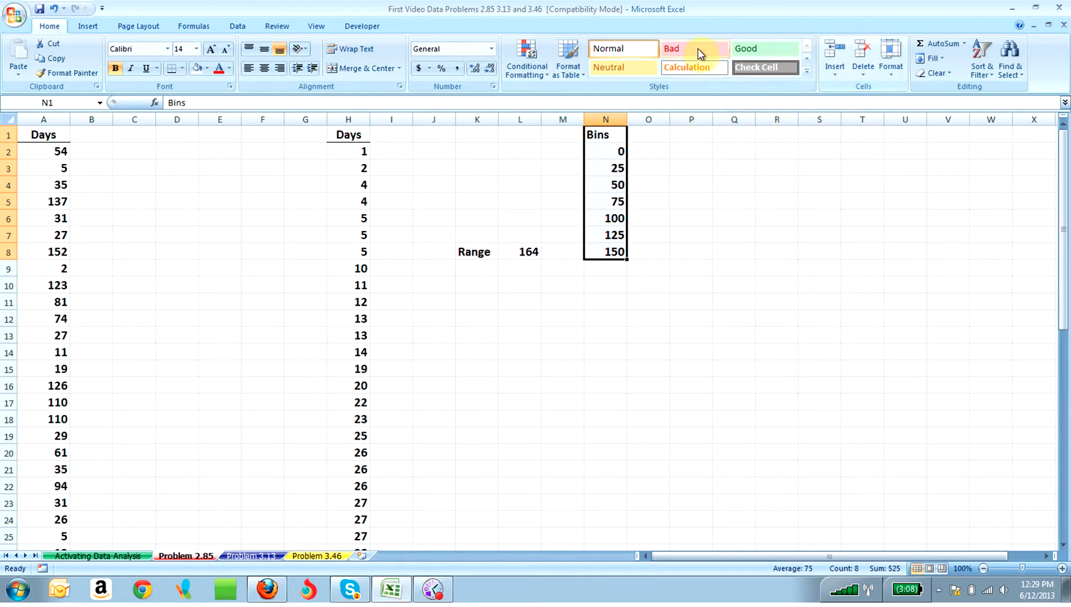
Step: Start the Histogram data analysis tool with the sorted Days column H1:H51 as input range
left_click(240, 26)
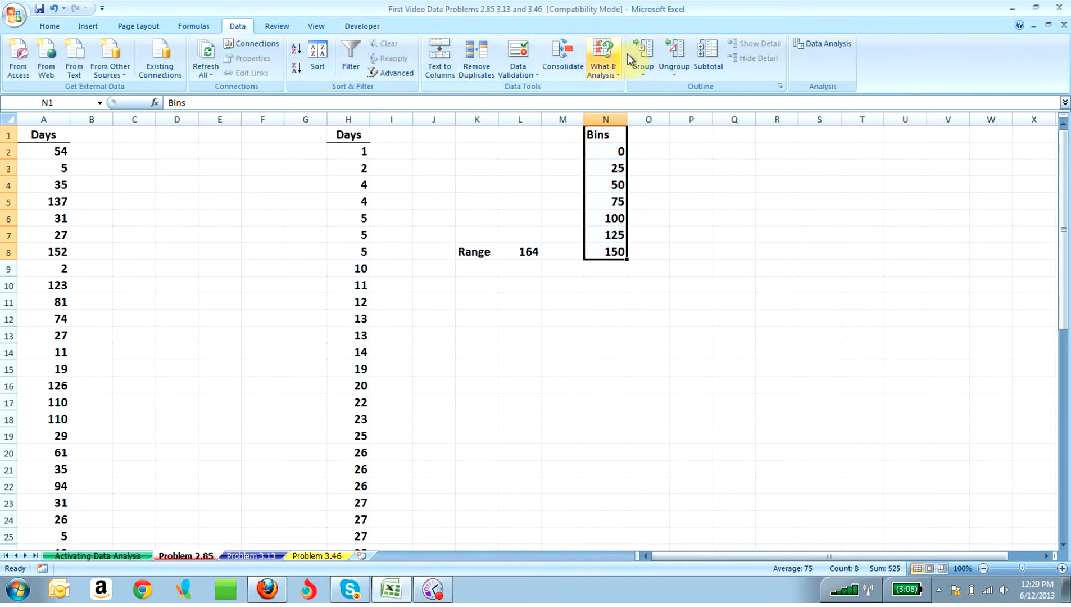
left_click(817, 42)
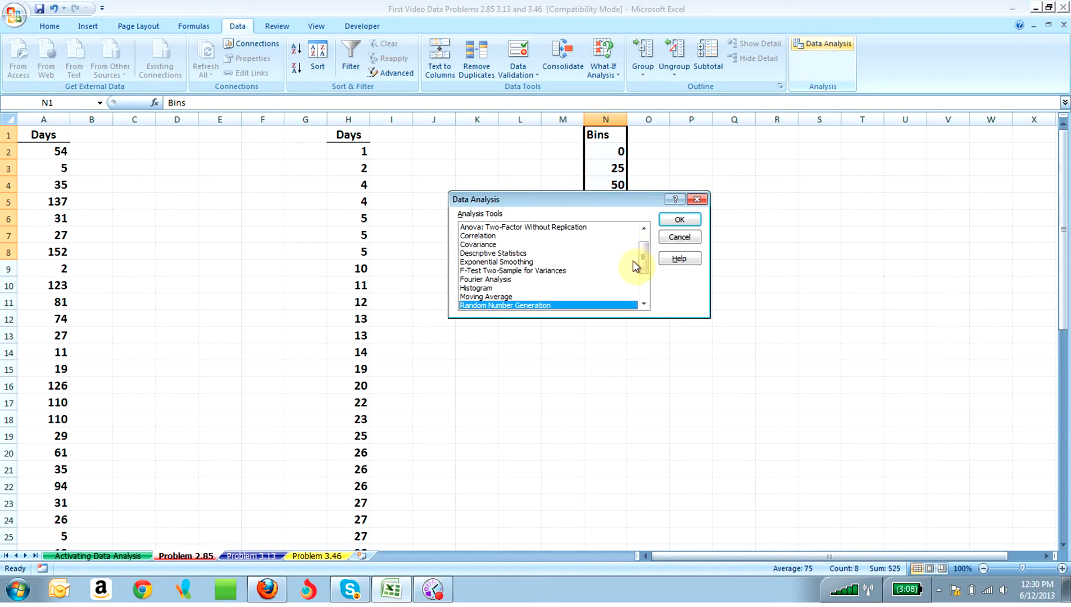
left_click(494, 288)
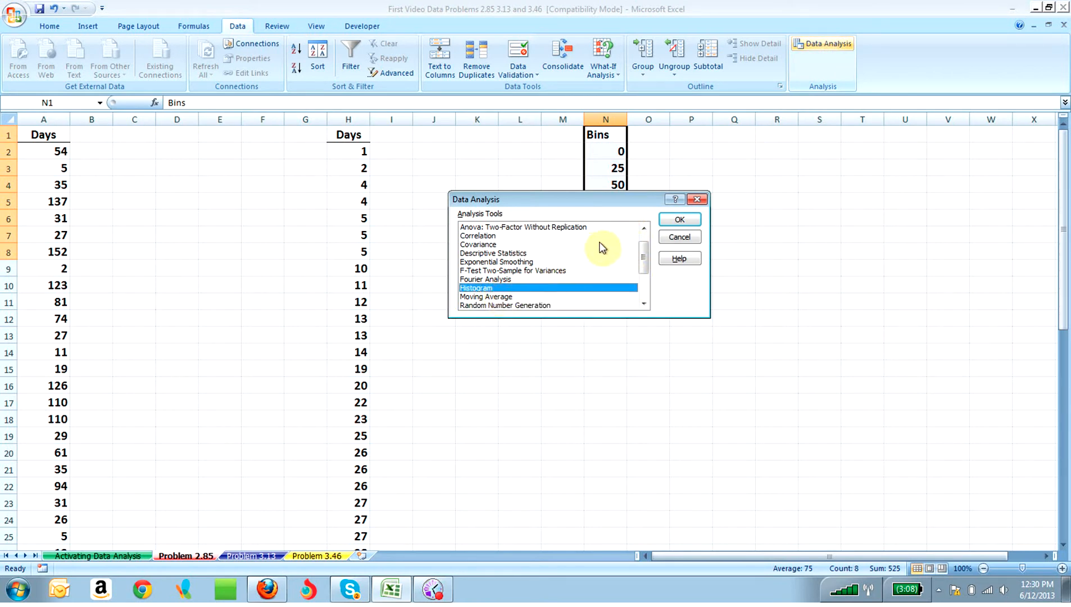
left_click(672, 221)
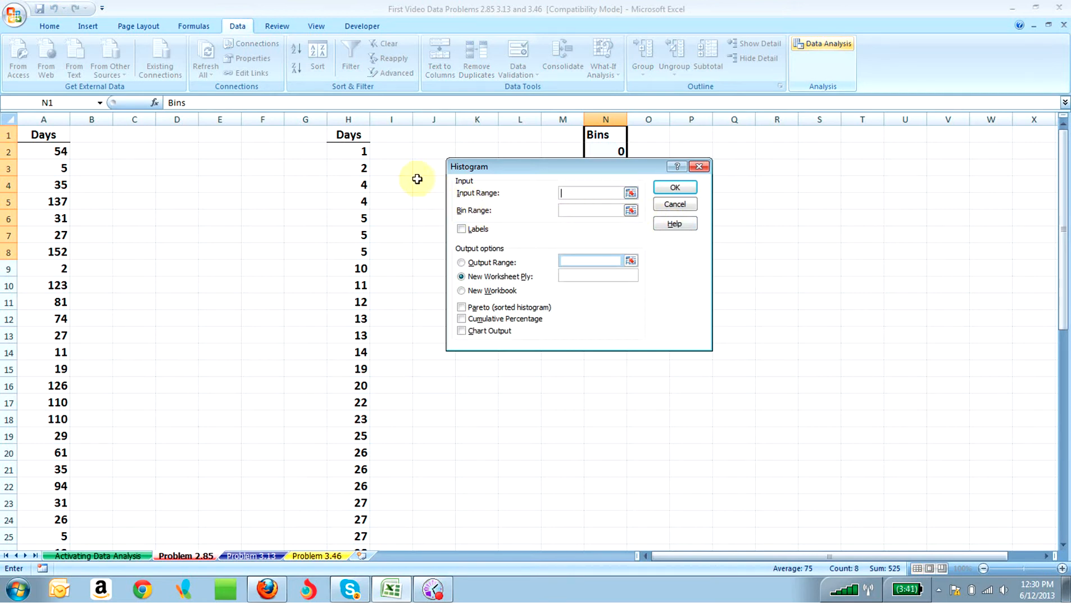
left_click_drag(355, 133, 355, 402)
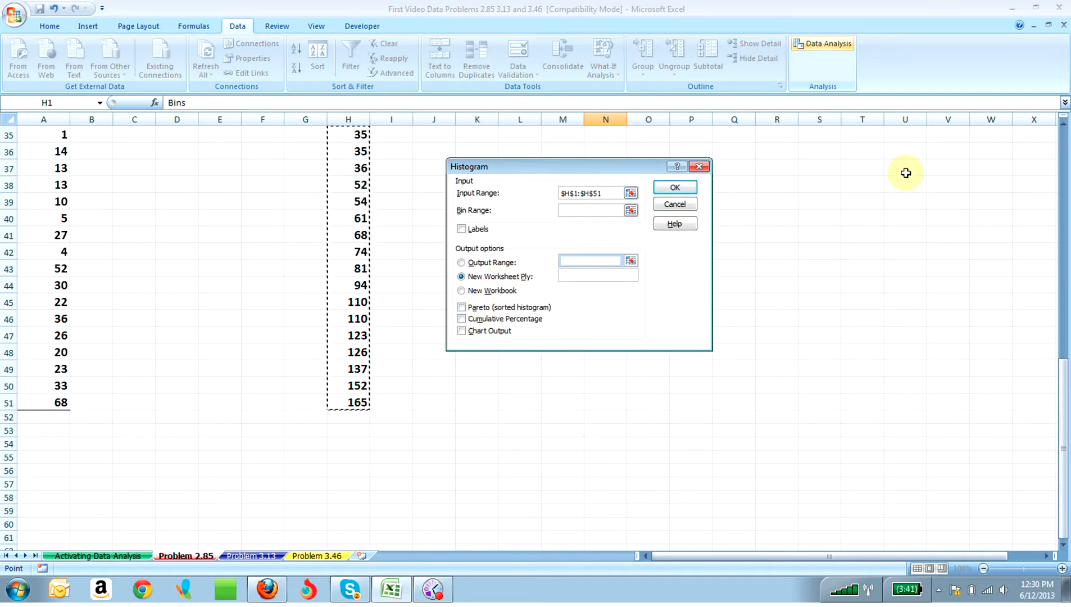
Step: Set the histogram's bin range to N1:N8 and turn on Labels
left_click_drag(1063, 387, 1062, 387)
left_click_drag(1068, 291, 1064, 130)
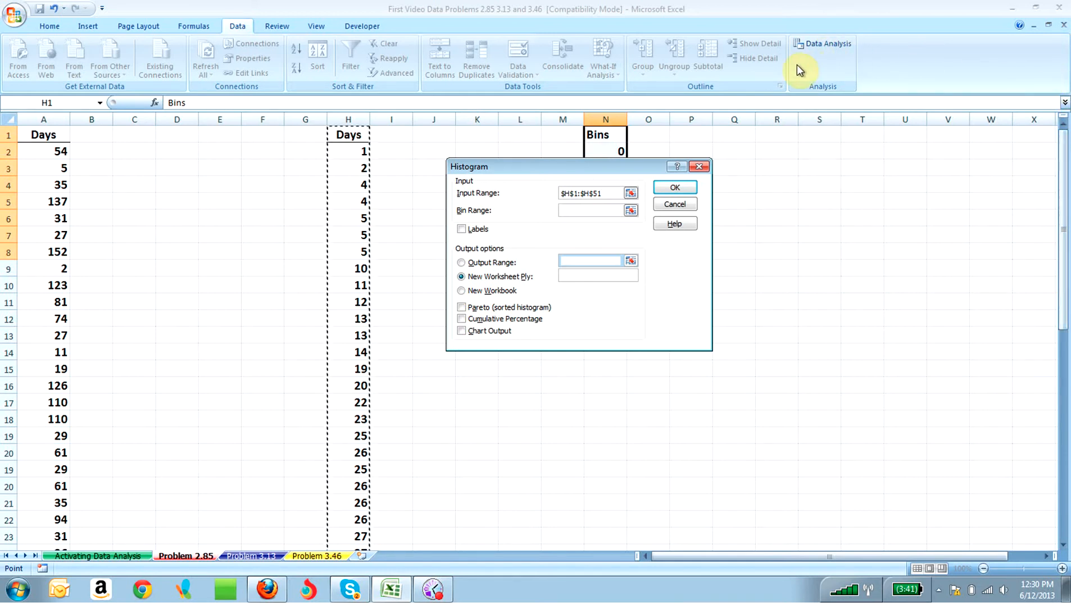
left_click_drag(596, 166, 844, 151)
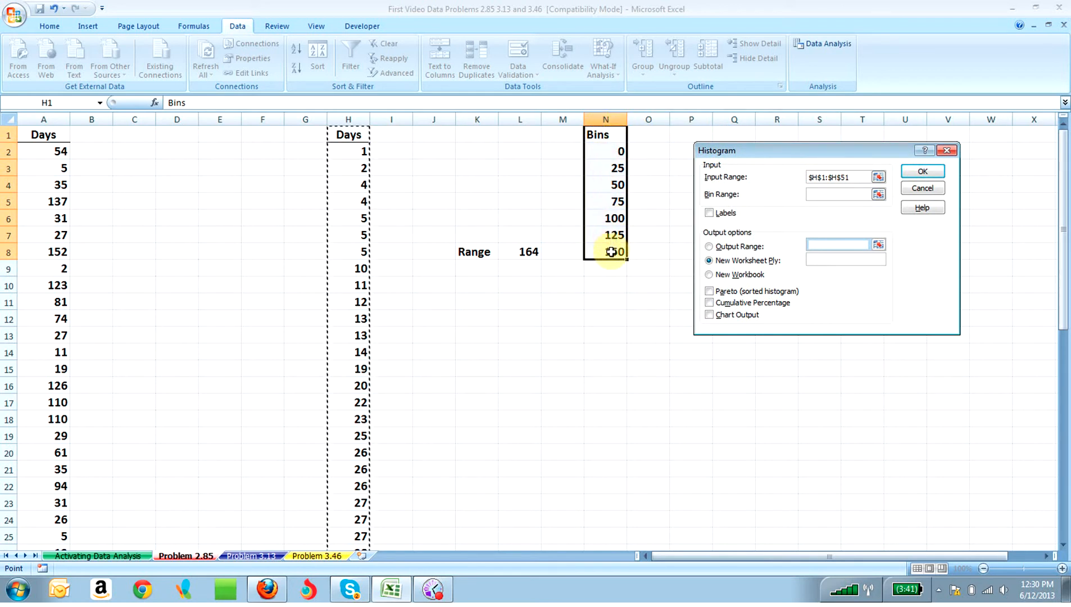
left_click(817, 195)
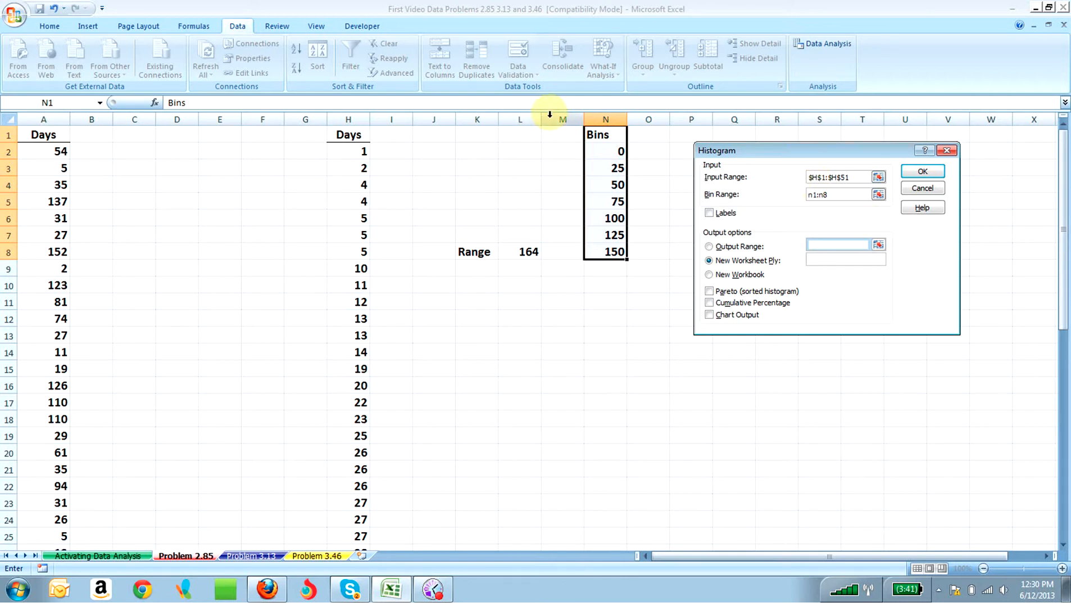
left_click(710, 212)
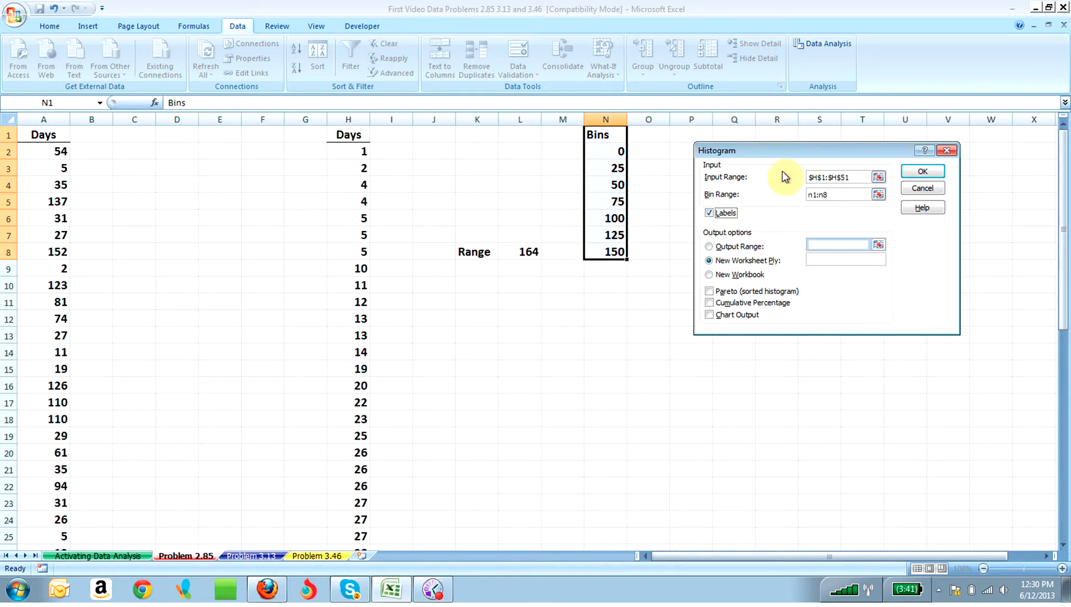
Step: Generate the histogram with output range Q1, including Cumulative Percentage and Chart Output
left_click(709, 248)
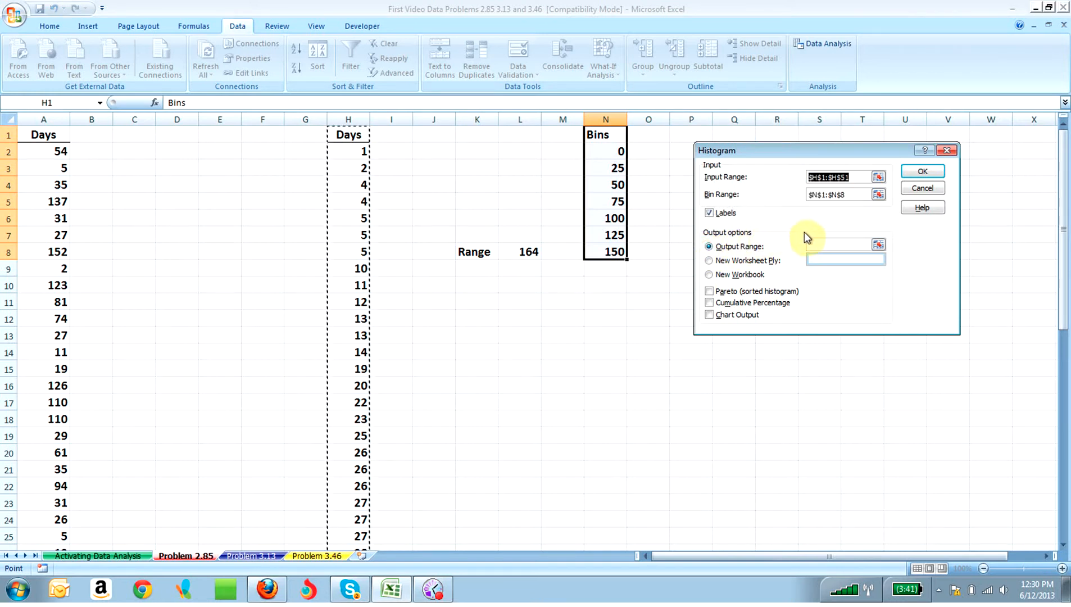
left_click(815, 243)
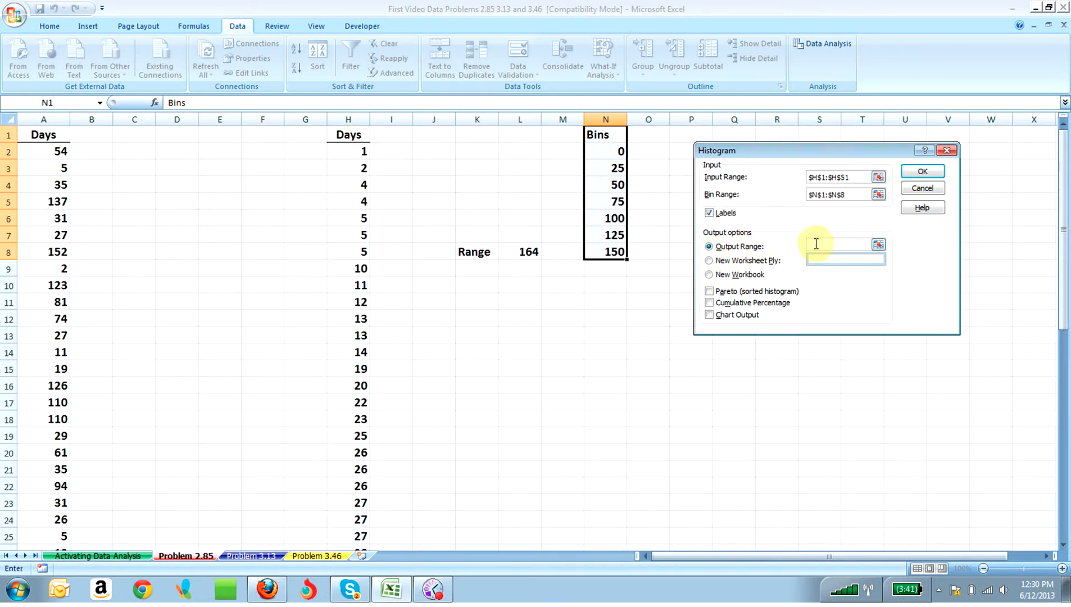
type("Q1")
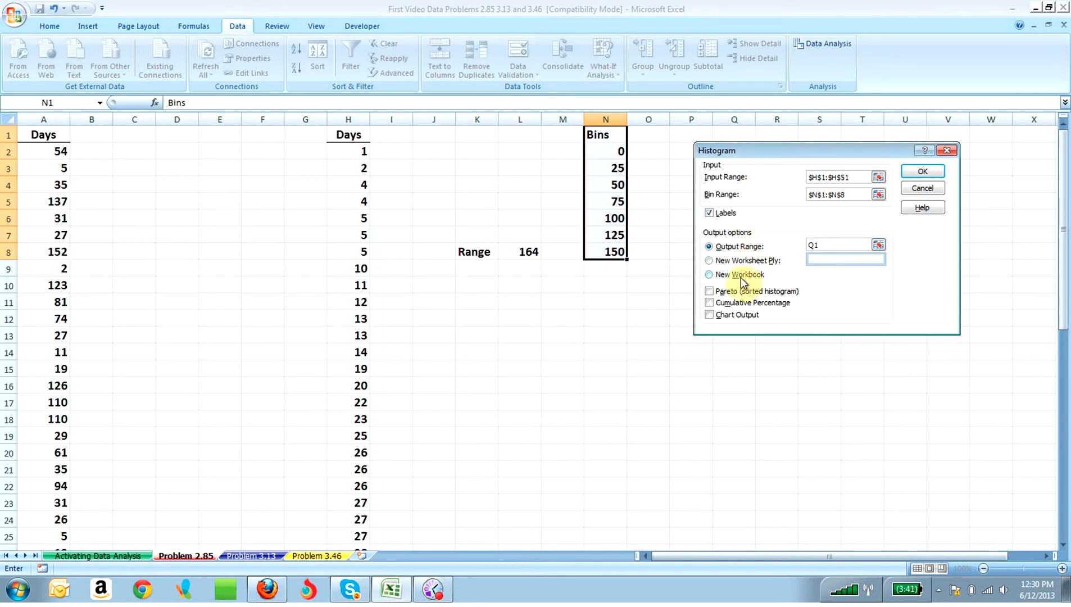
left_click(709, 303)
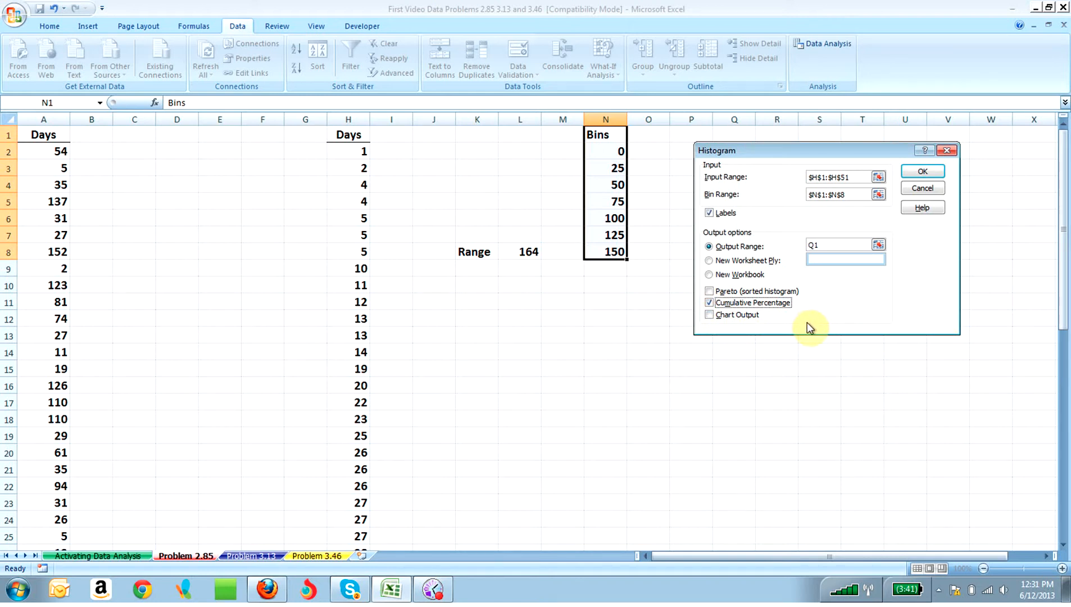
left_click(712, 317)
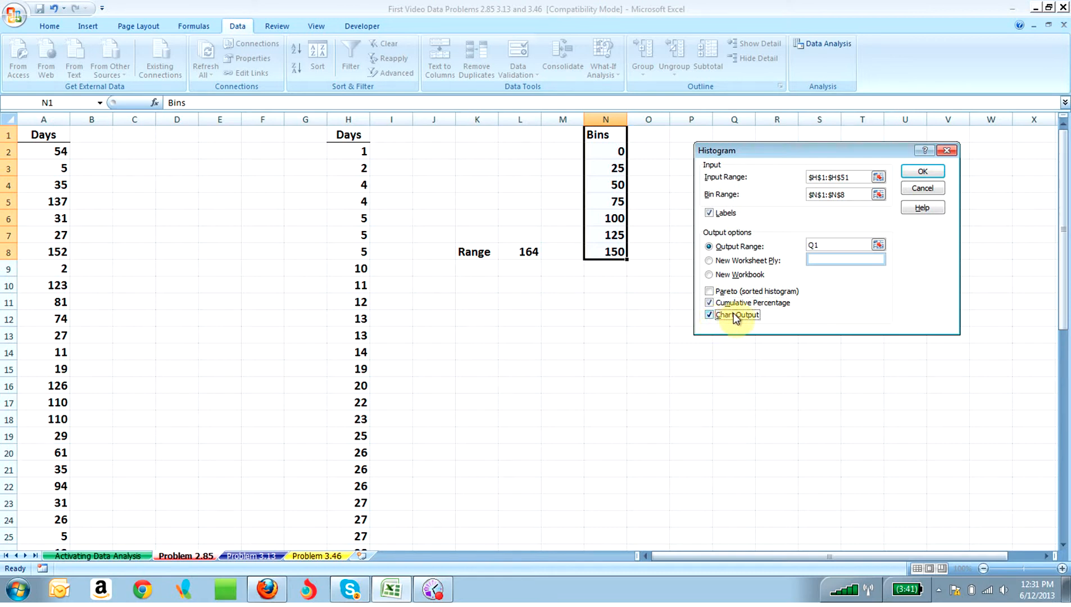
left_click(925, 171)
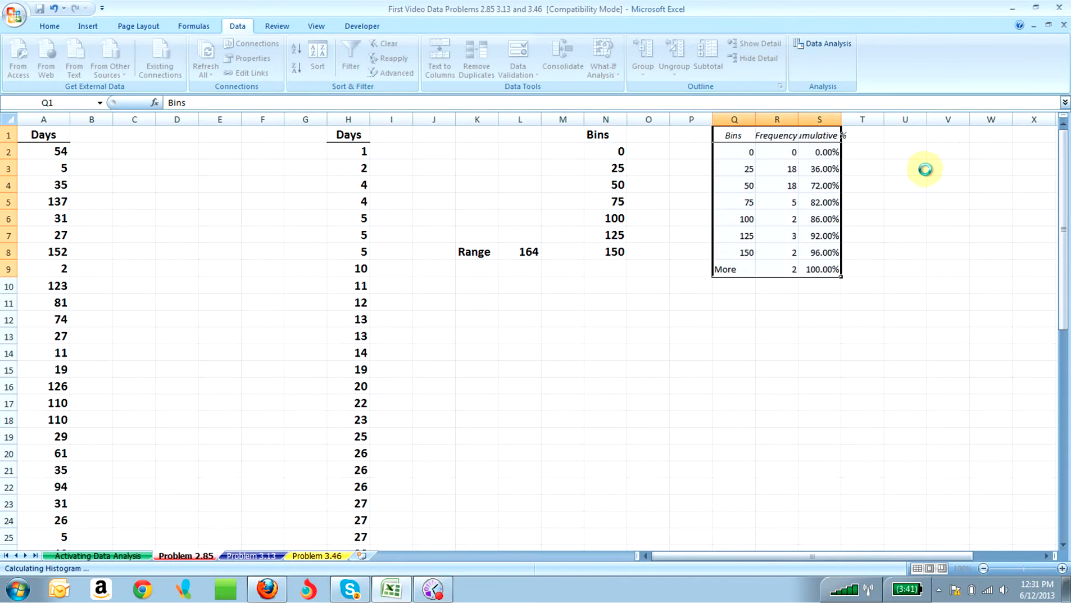
Step: Widen the Cumulative % and Frequency columns of the histogram table and narrow the empty column P
left_click(1046, 556)
left_click(1046, 556)
left_click(1046, 556)
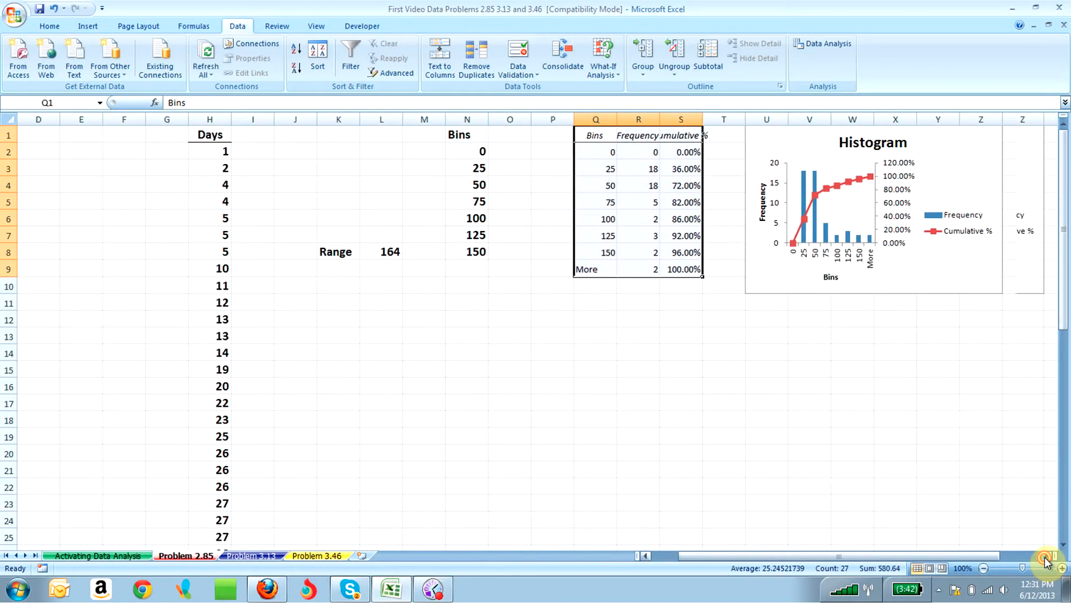
left_click_drag(702, 120, 744, 119)
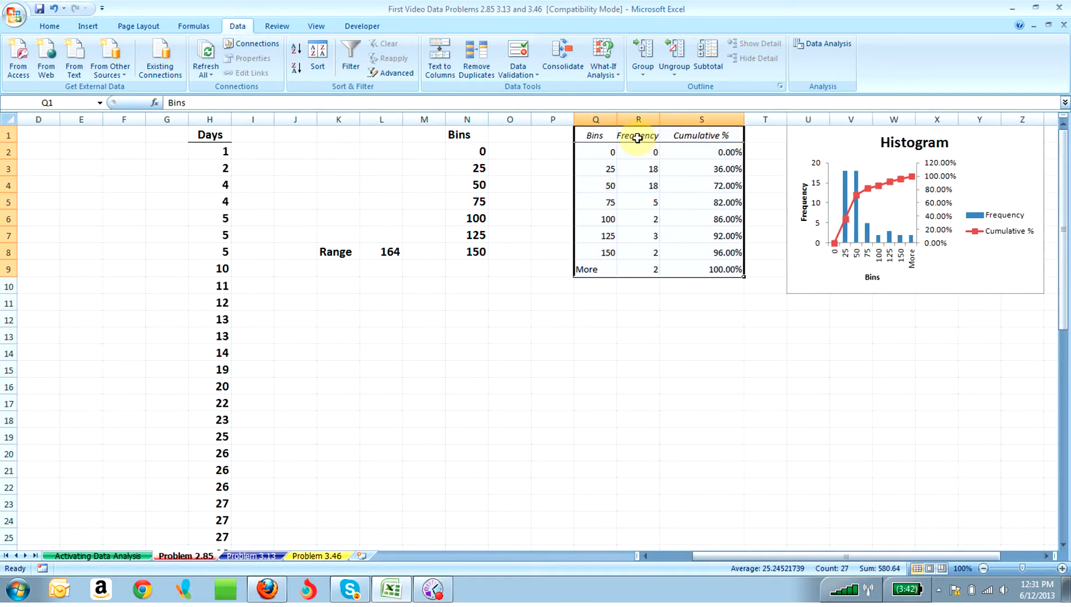
left_click_drag(574, 120, 546, 121)
left_click_drag(633, 119, 655, 119)
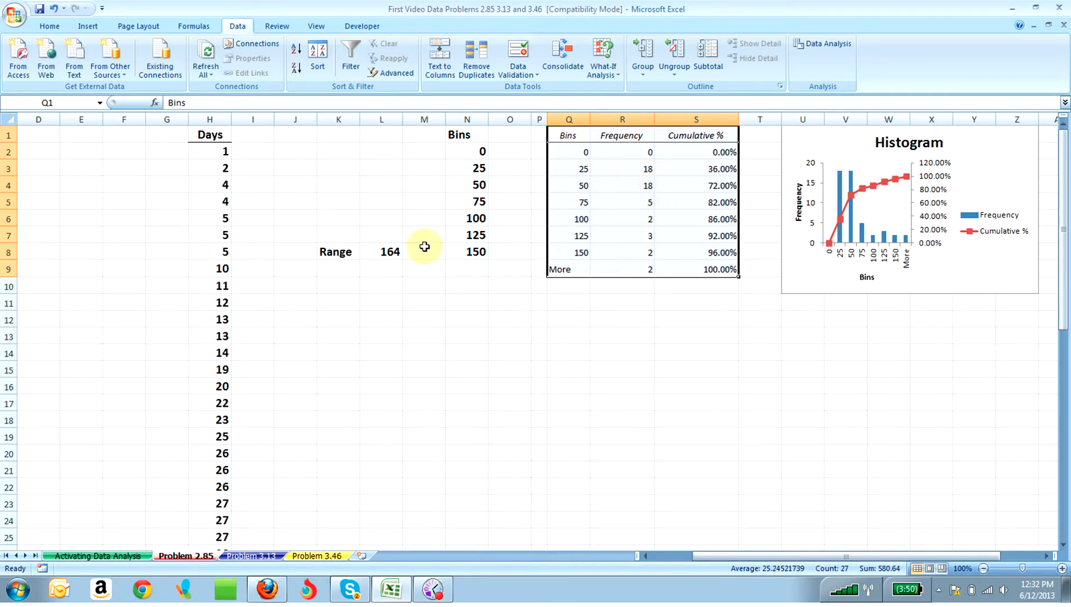
Step: Make the histogram table Q1:S9 bold and widen its Bins and Frequency columns
left_click(49, 26)
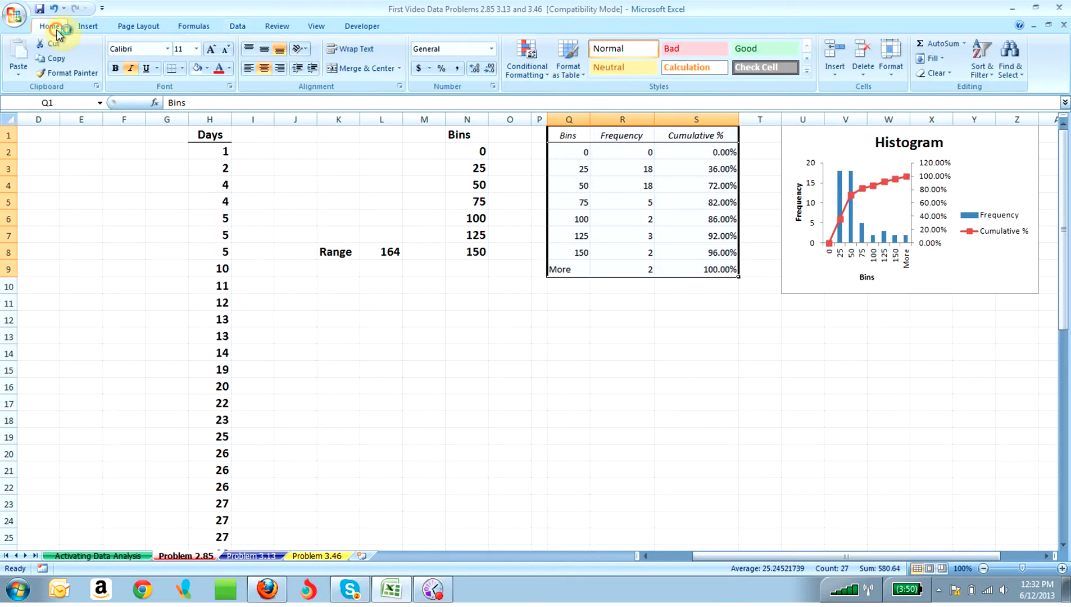
left_click(115, 68)
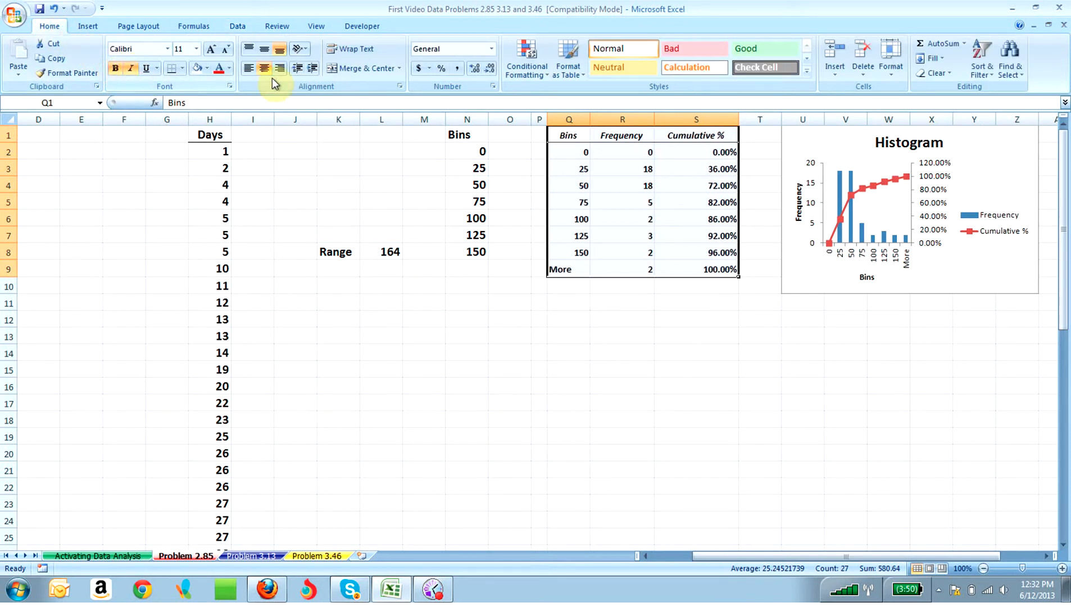
left_click_drag(590, 118, 601, 118)
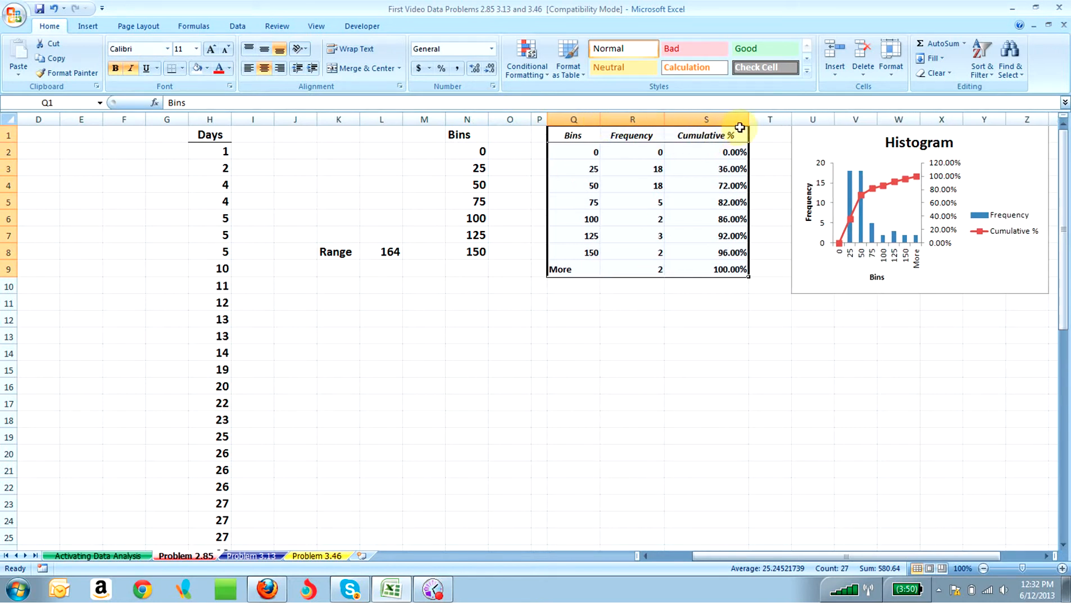
left_click_drag(661, 120, 675, 121)
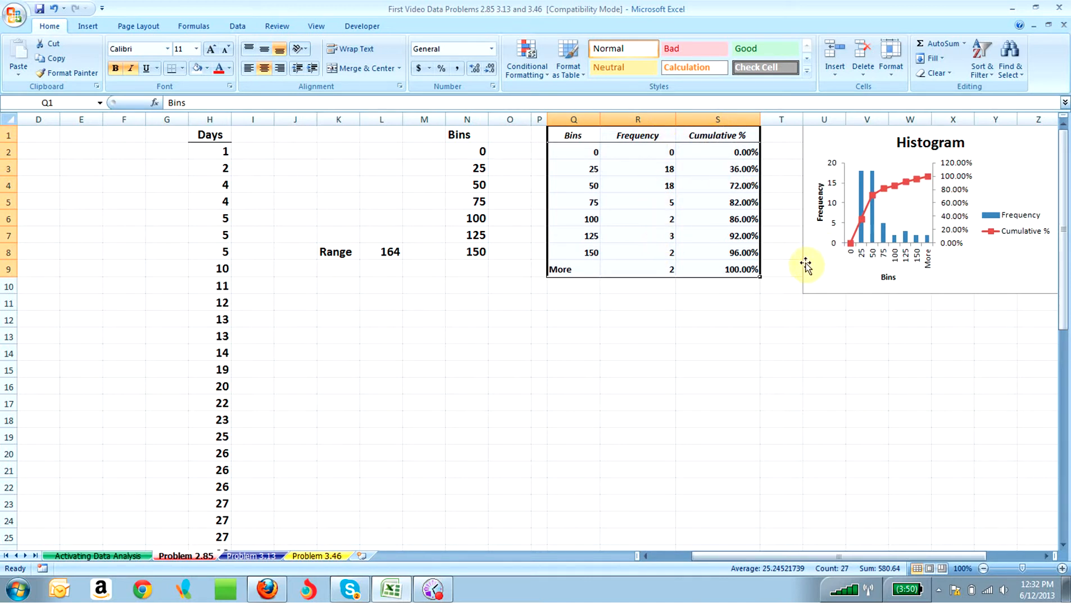
Step: On the Problem 3.13 sheet, start the Descriptive Statistics analysis tool with A1:A14 as input range
left_click(251, 557)
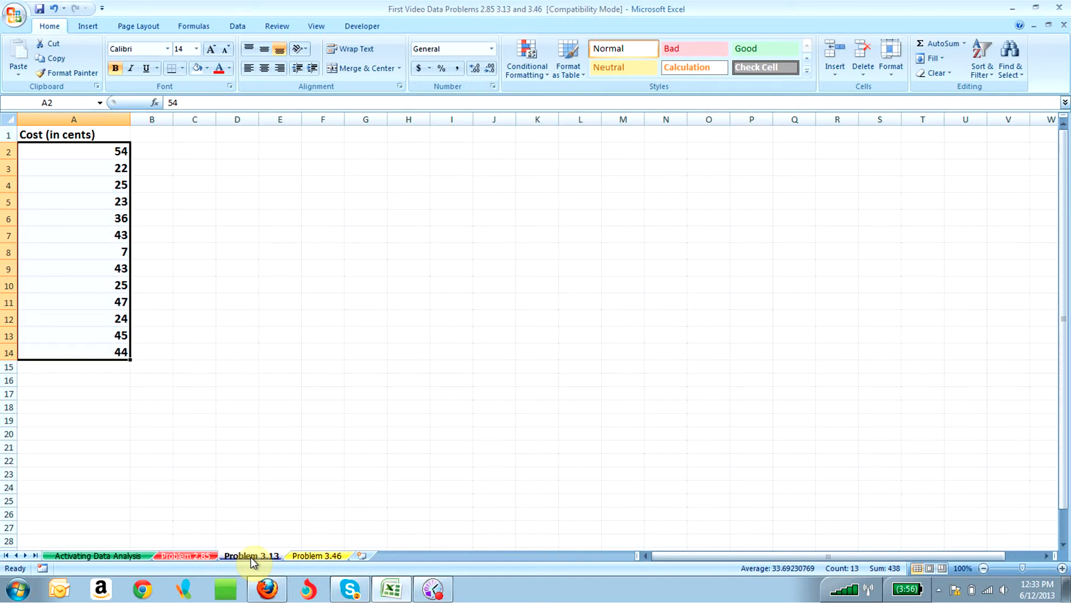
left_click(237, 27)
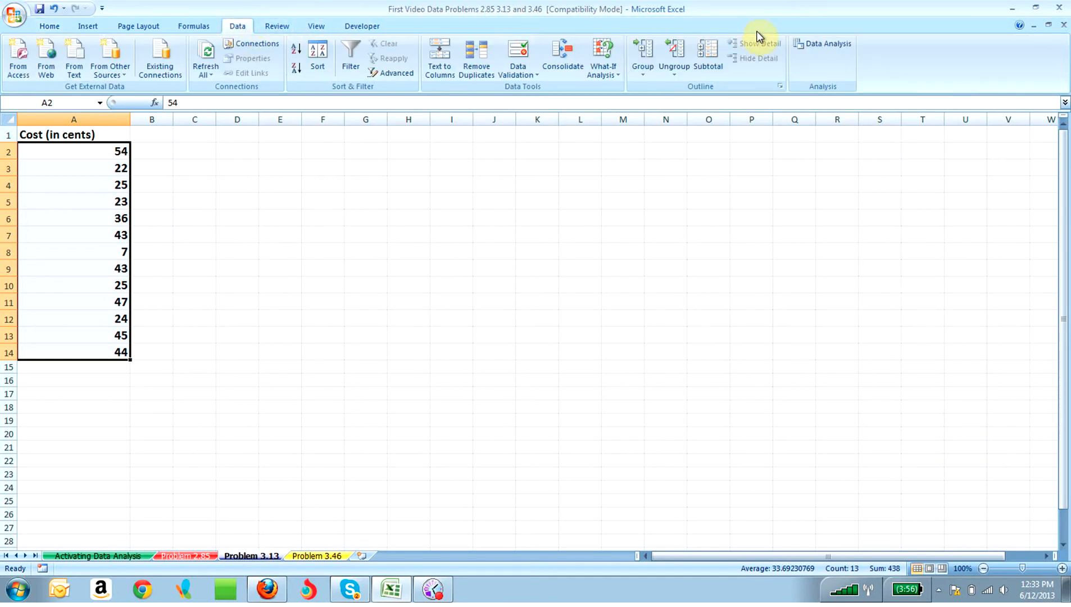
left_click(816, 45)
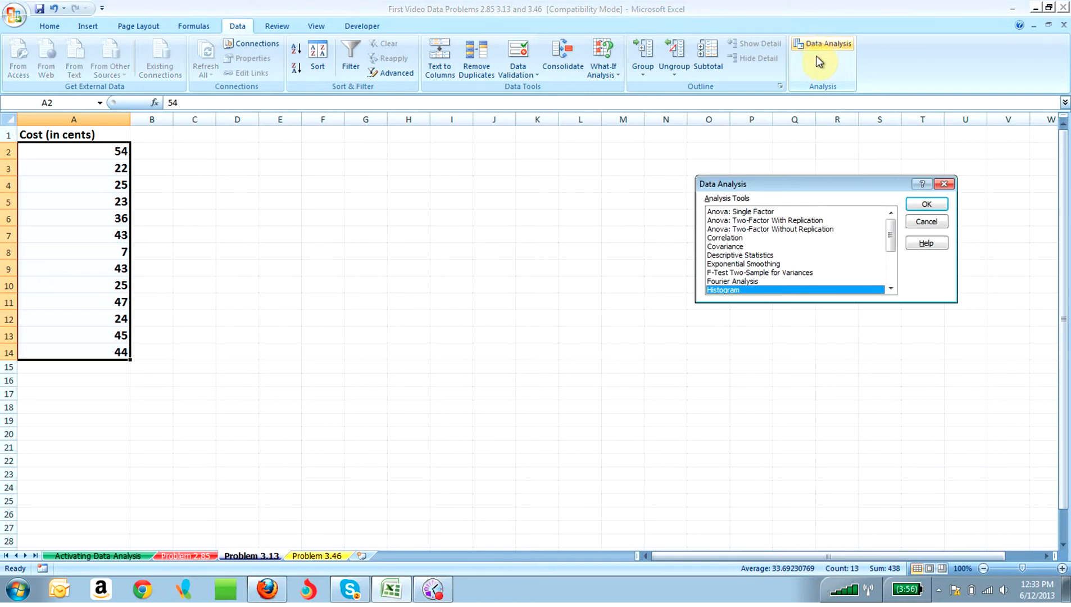
left_click(735, 258)
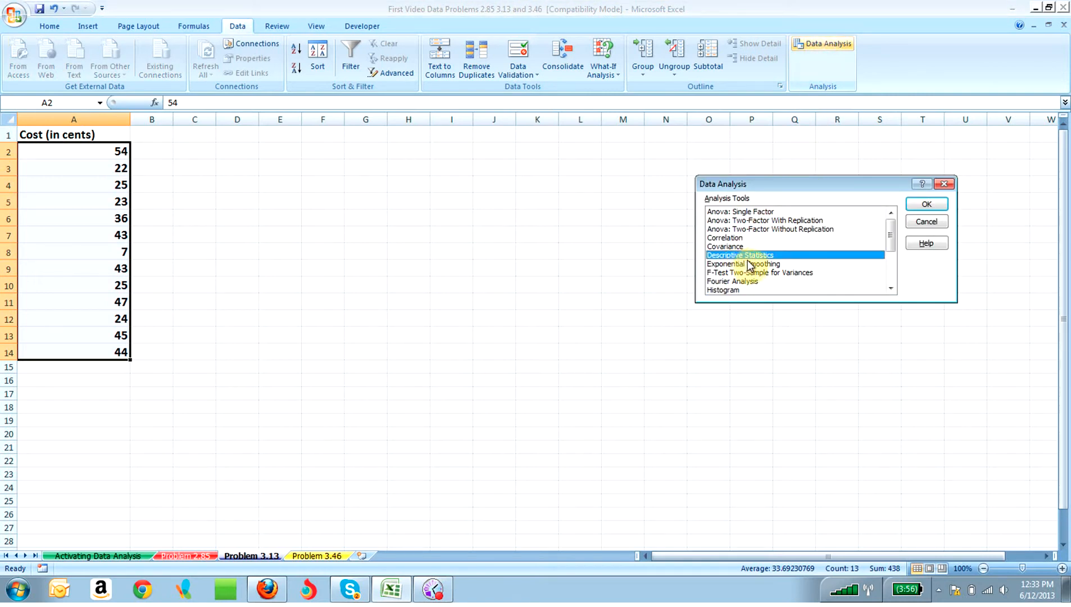
left_click(933, 205)
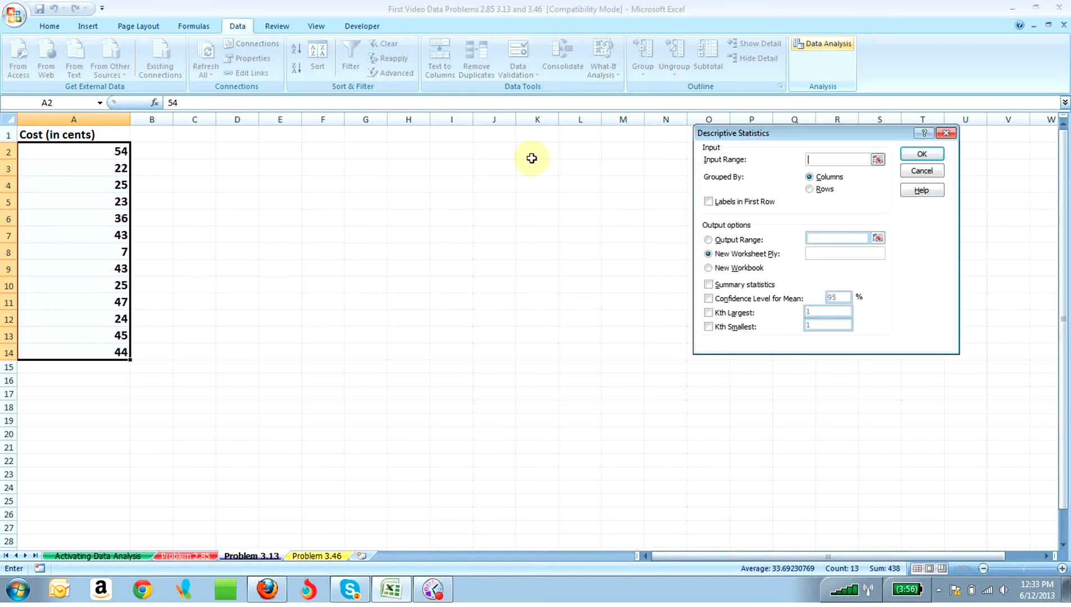
left_click_drag(78, 136, 57, 353)
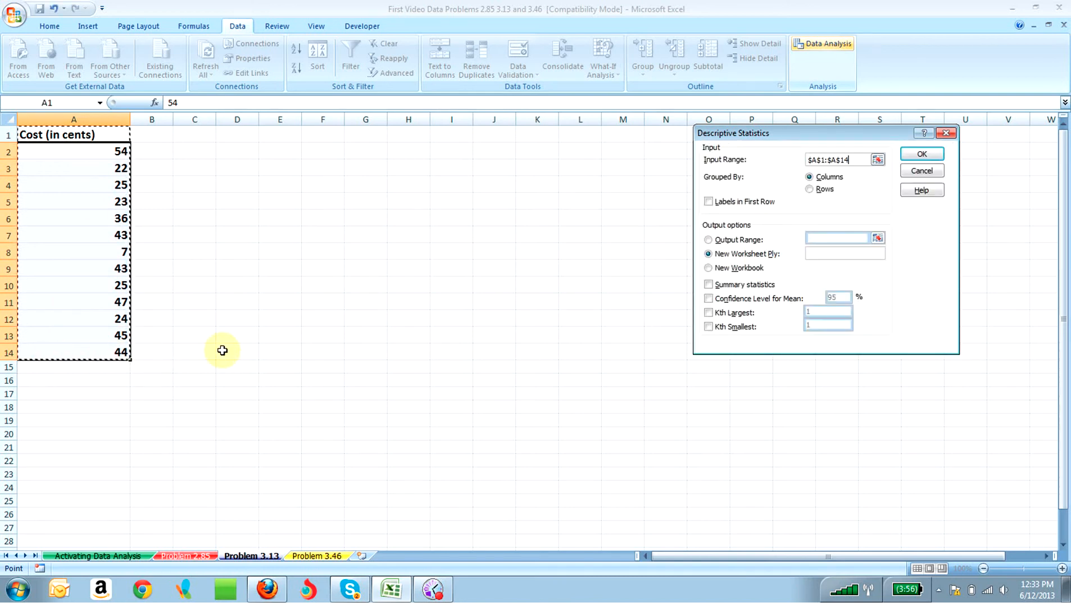
Step: Generate the descriptive statistics with labels in the first row, output range F1 and Summary statistics included
left_click(709, 201)
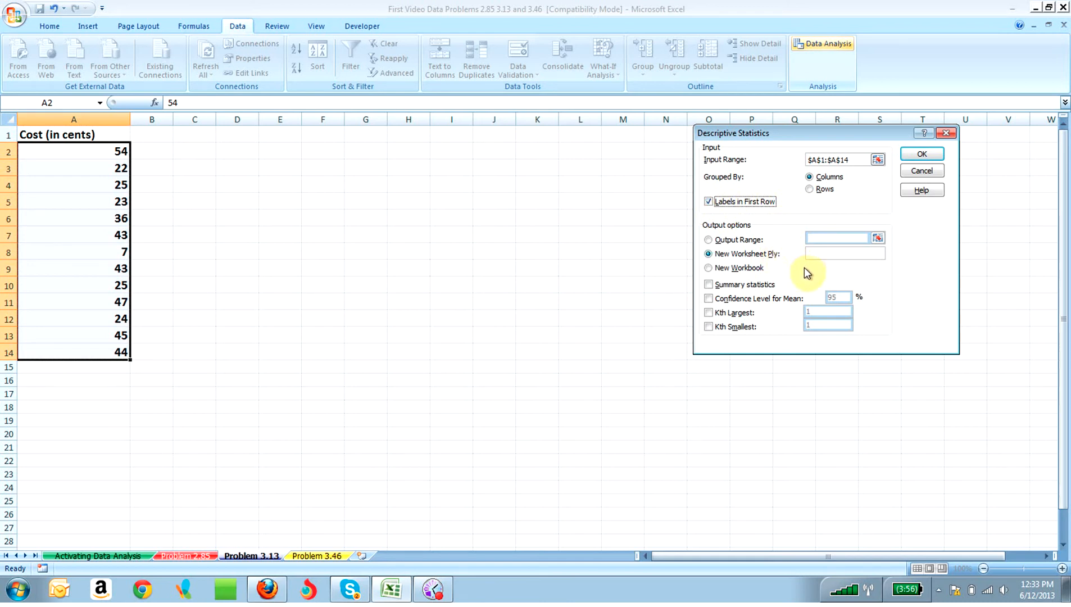
left_click(711, 239)
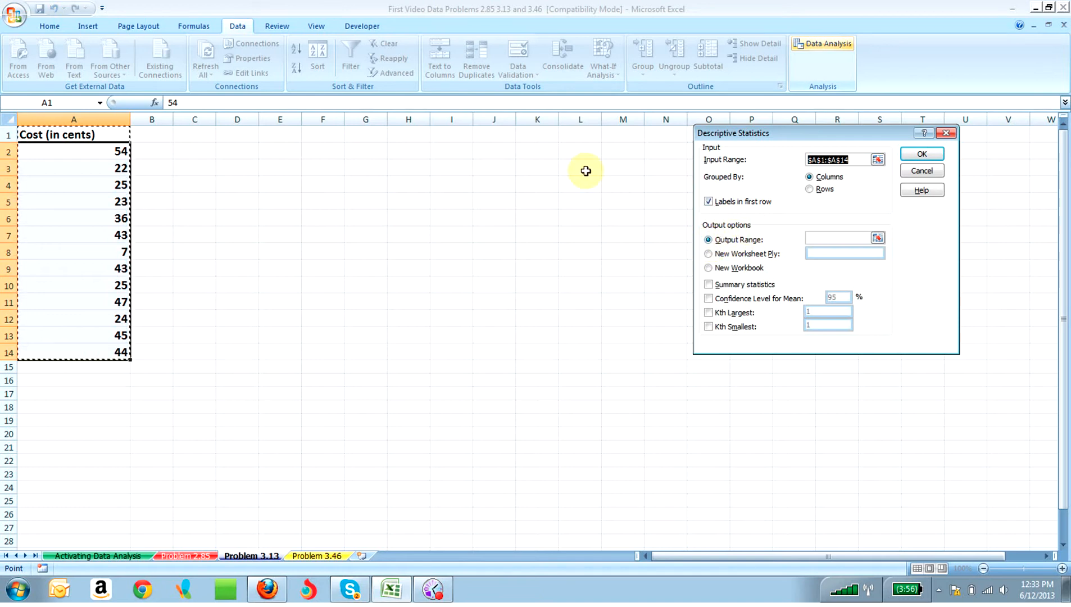
left_click(830, 239)
type("f1")
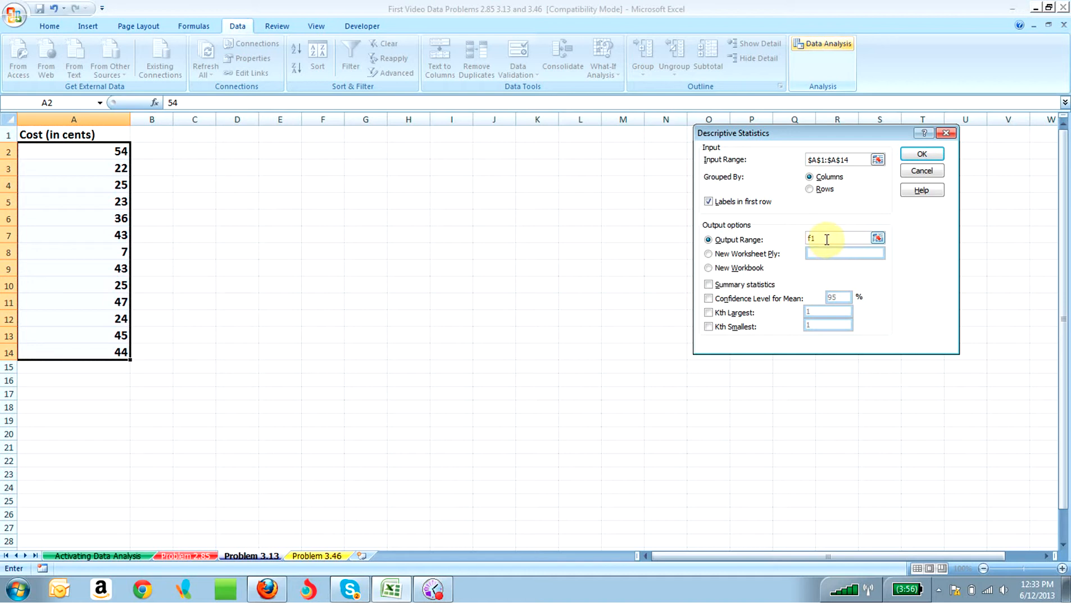
left_click(710, 285)
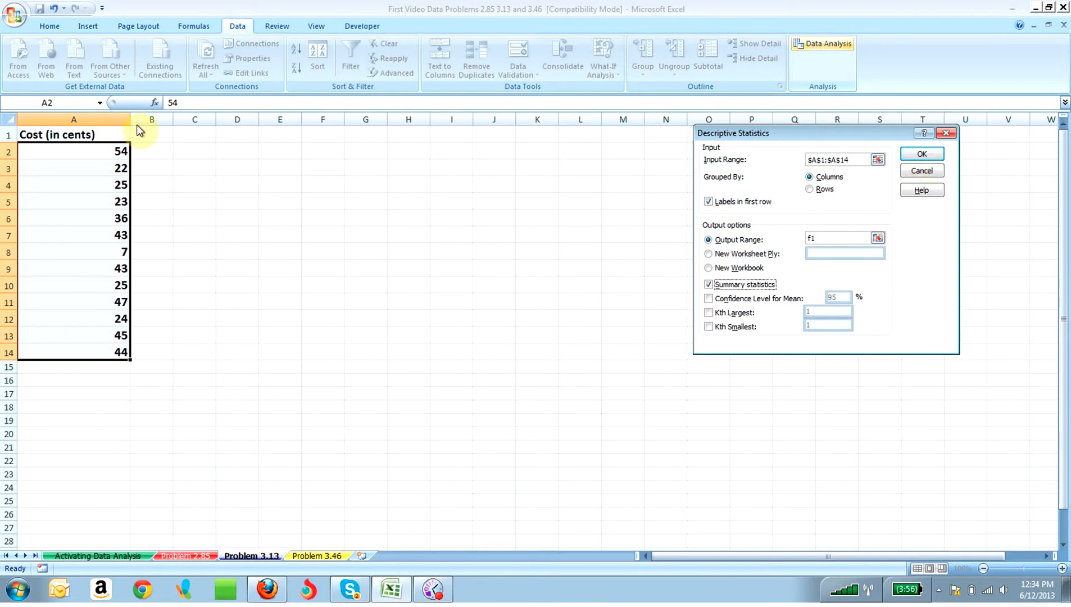
left_click(912, 156)
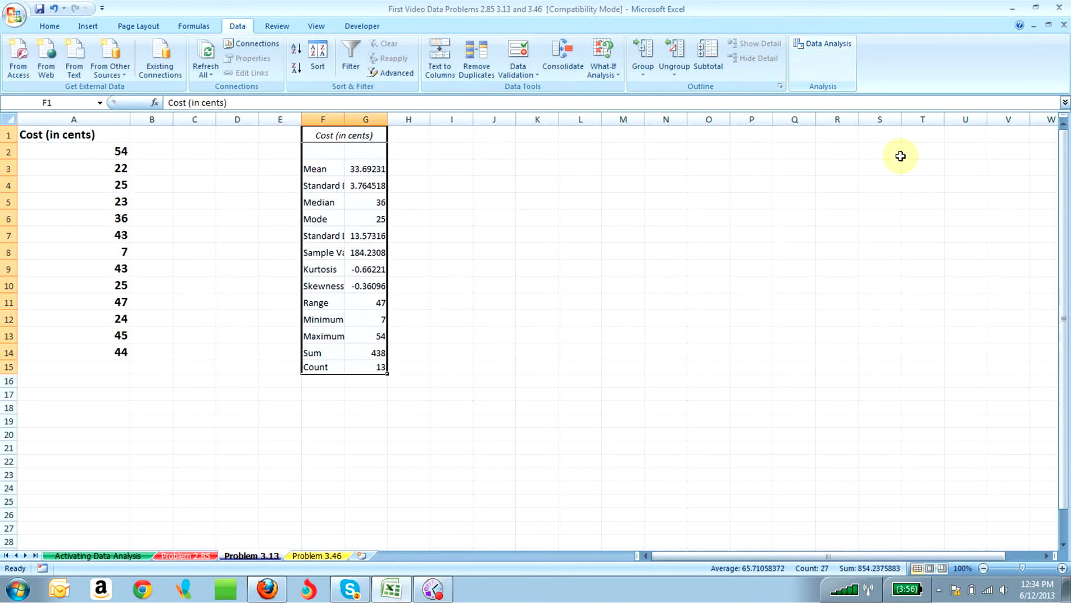
Step: Widen columns G and F of the statistics table and format the table as bold 14-point text
left_click_drag(387, 119, 482, 119)
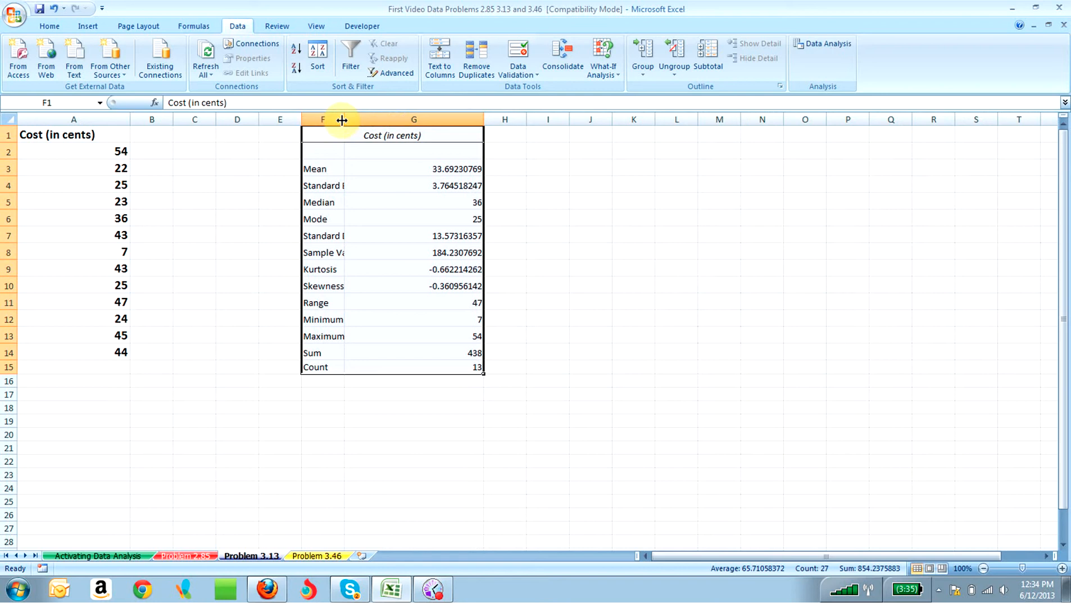
left_click_drag(345, 120, 414, 120)
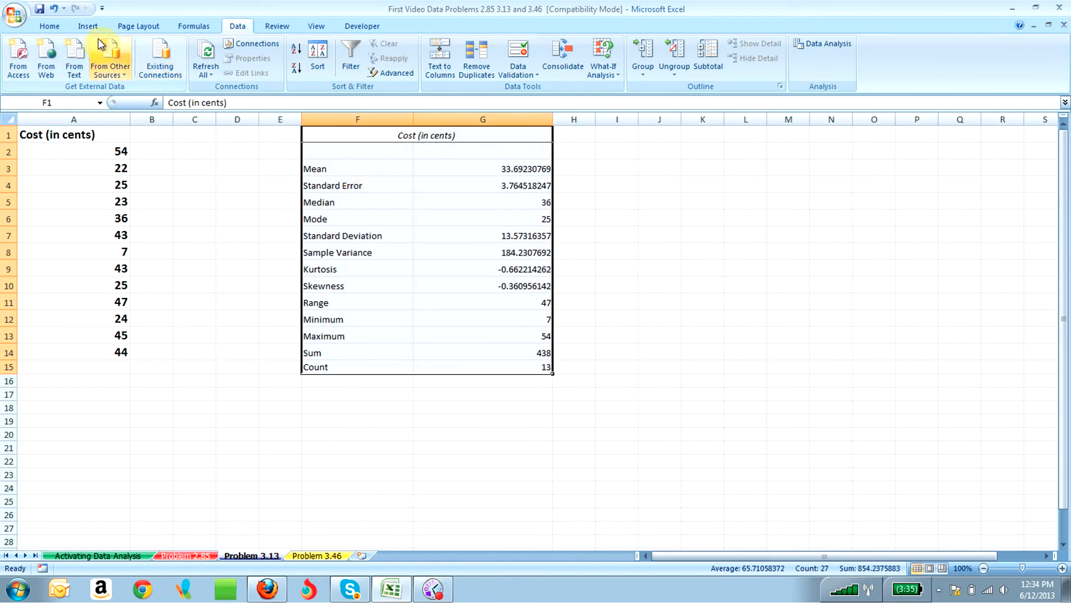
left_click(57, 27)
left_click(115, 68)
left_click(197, 48)
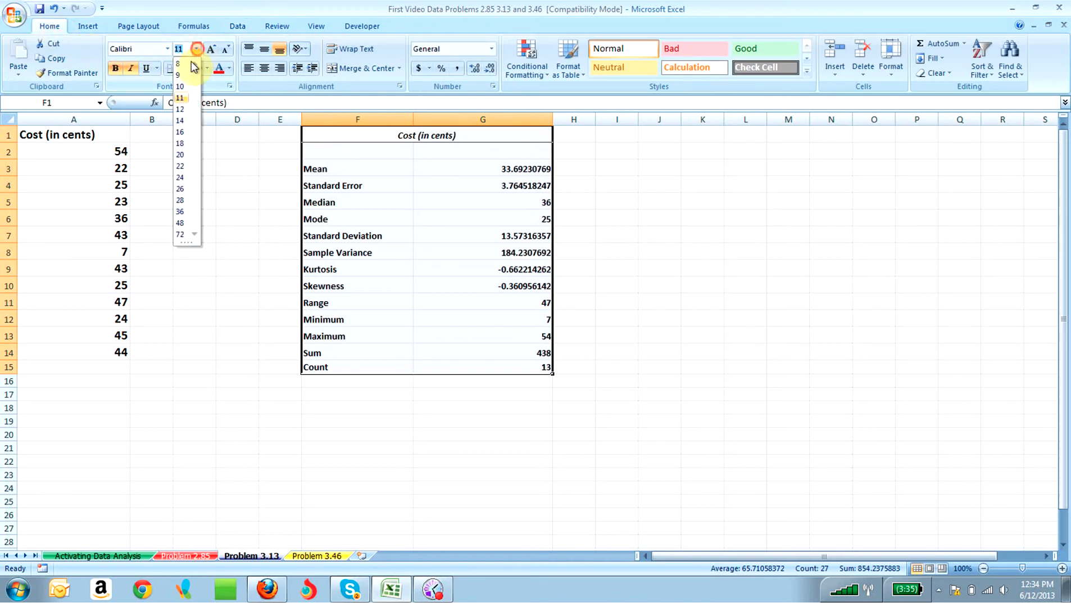
left_click(180, 121)
Step: Try yellow as the font color of the Mean row F3:G3
left_click_drag(318, 167, 461, 170)
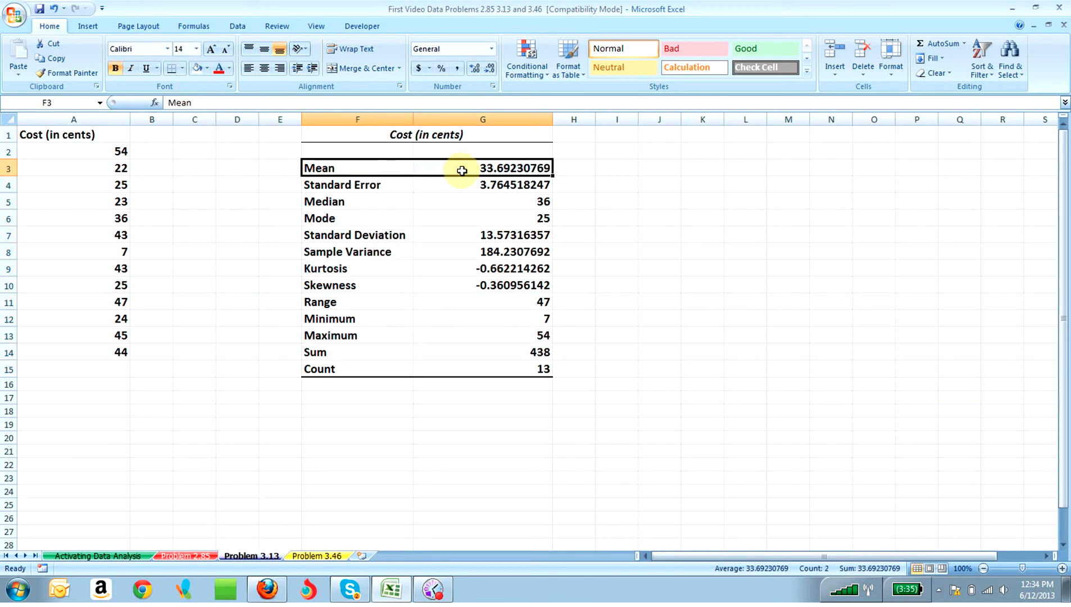
left_click(227, 68)
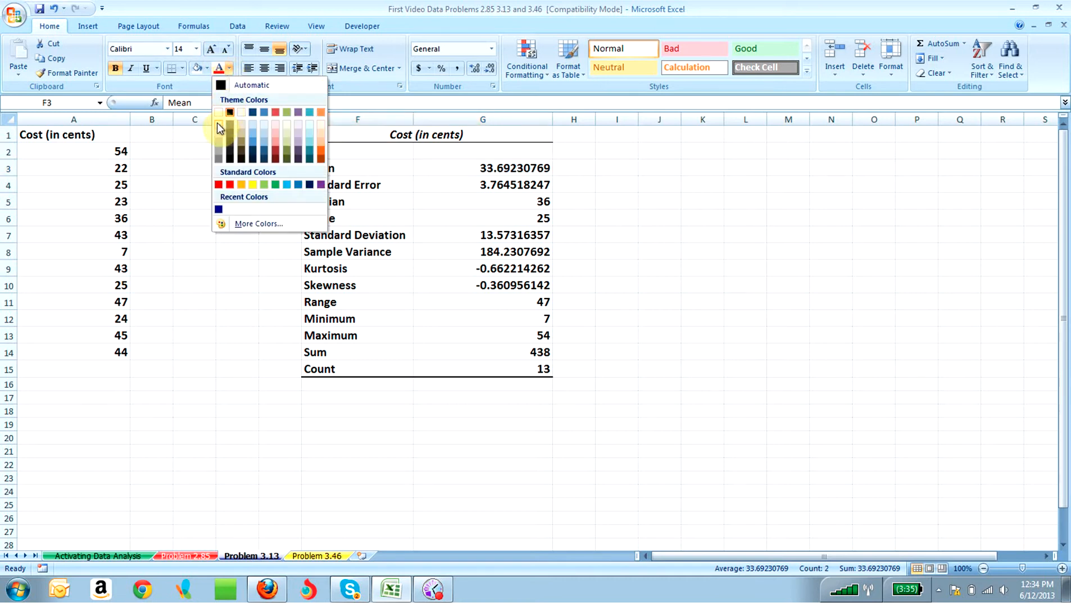
left_click(249, 184)
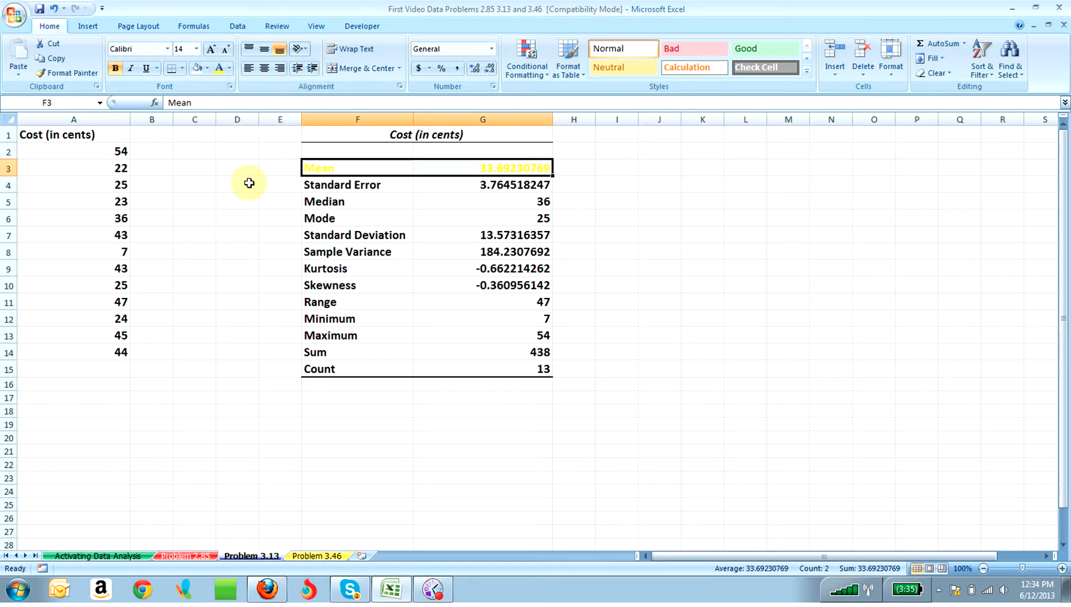
Step: Return the Mean row's font color to Automatic and fill cells F3:G3 with yellow
left_click(229, 69)
left_click(227, 88)
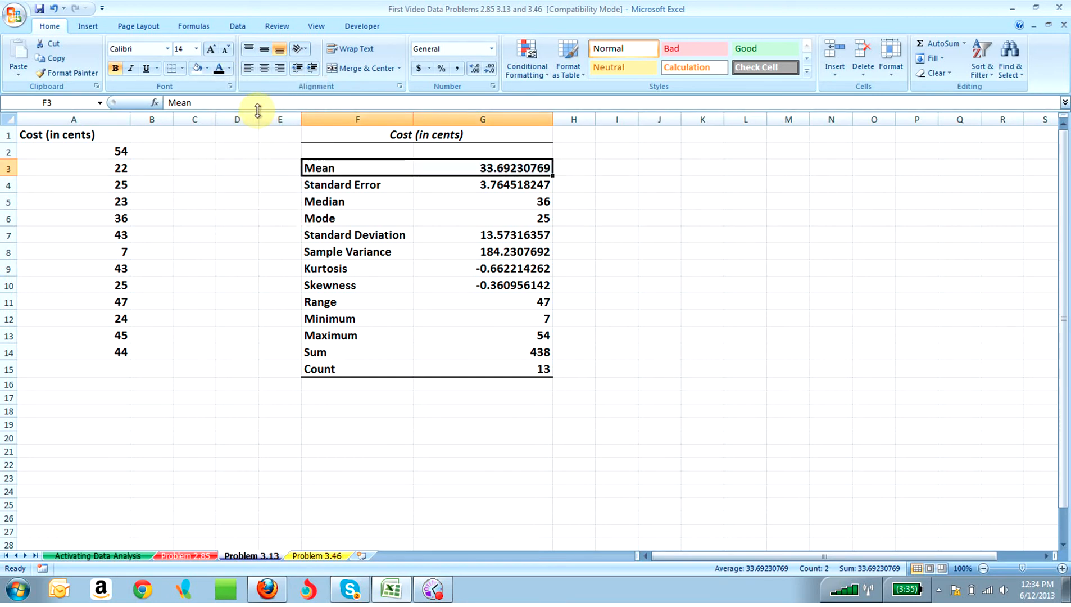
left_click(206, 69)
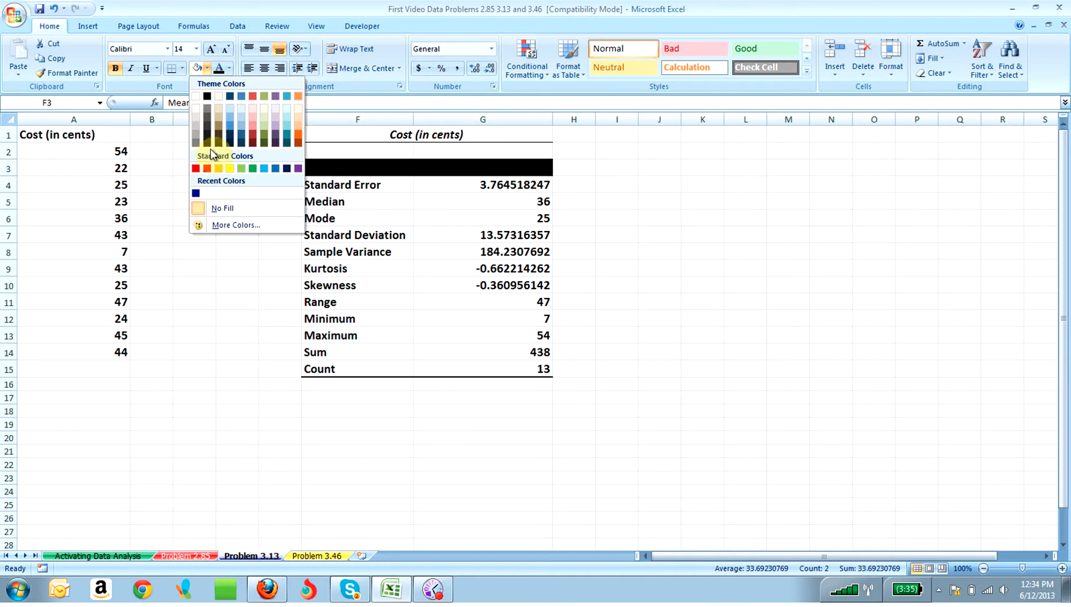
left_click(227, 167)
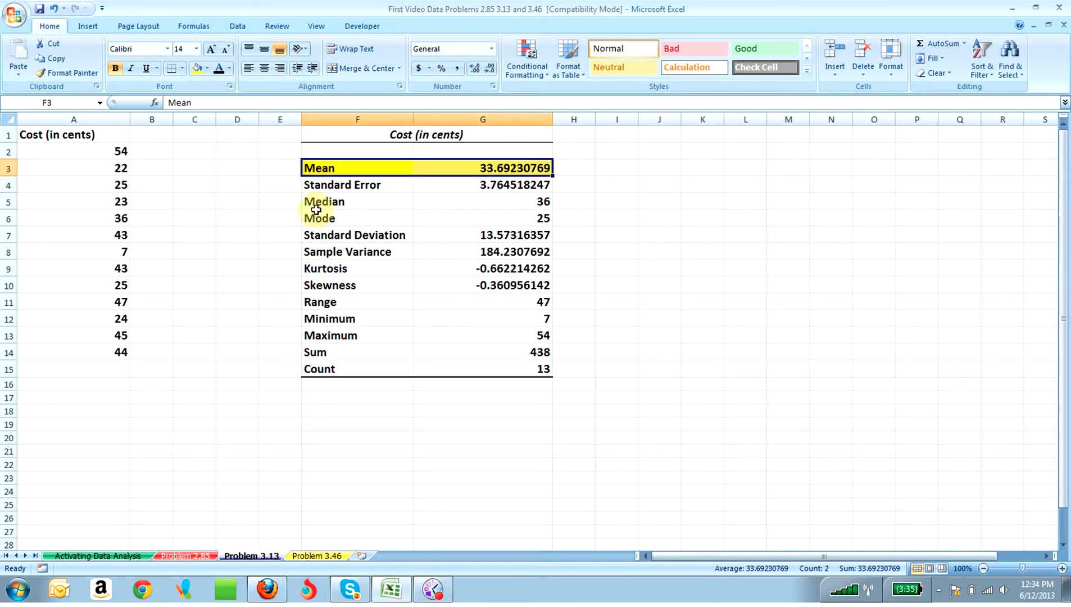
Step: Fill the Median row F5:G5 with orange and the Mode row F6:G6 with light green
left_click_drag(314, 204, 445, 203)
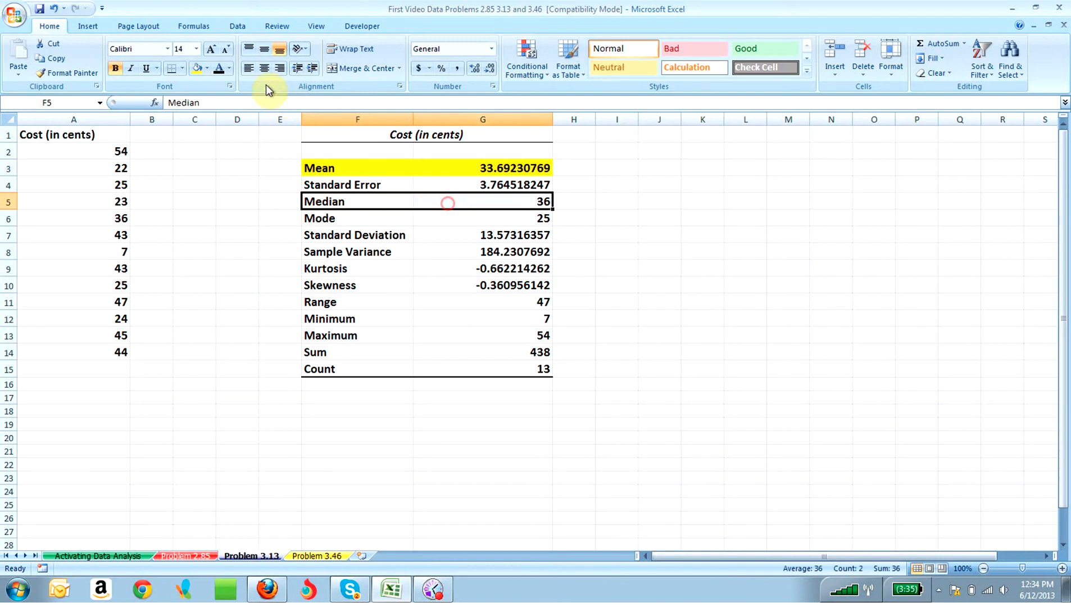
left_click(206, 67)
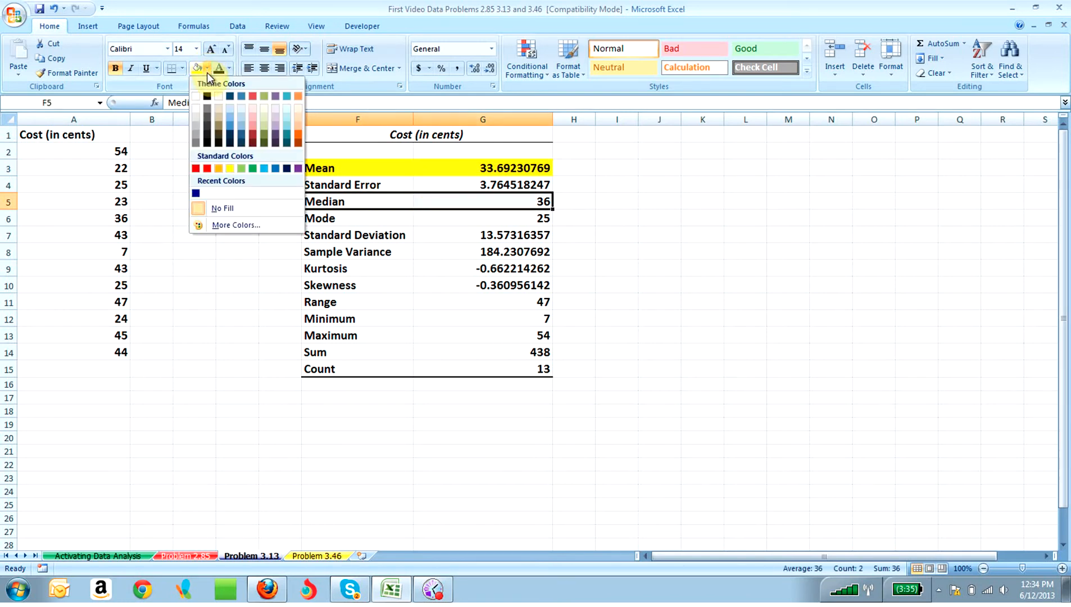
left_click(217, 168)
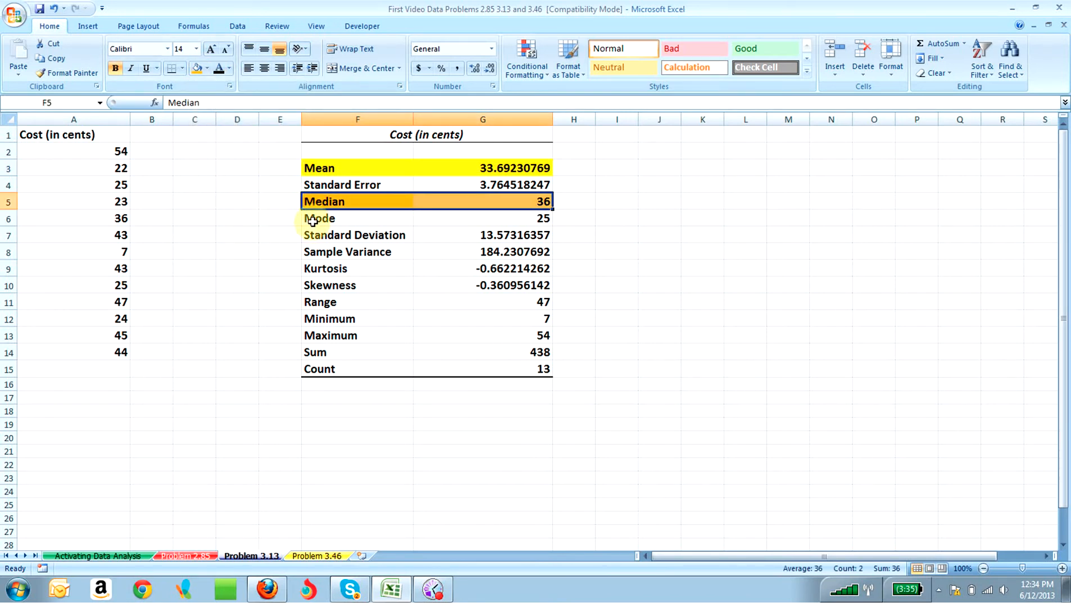
left_click_drag(314, 220, 461, 220)
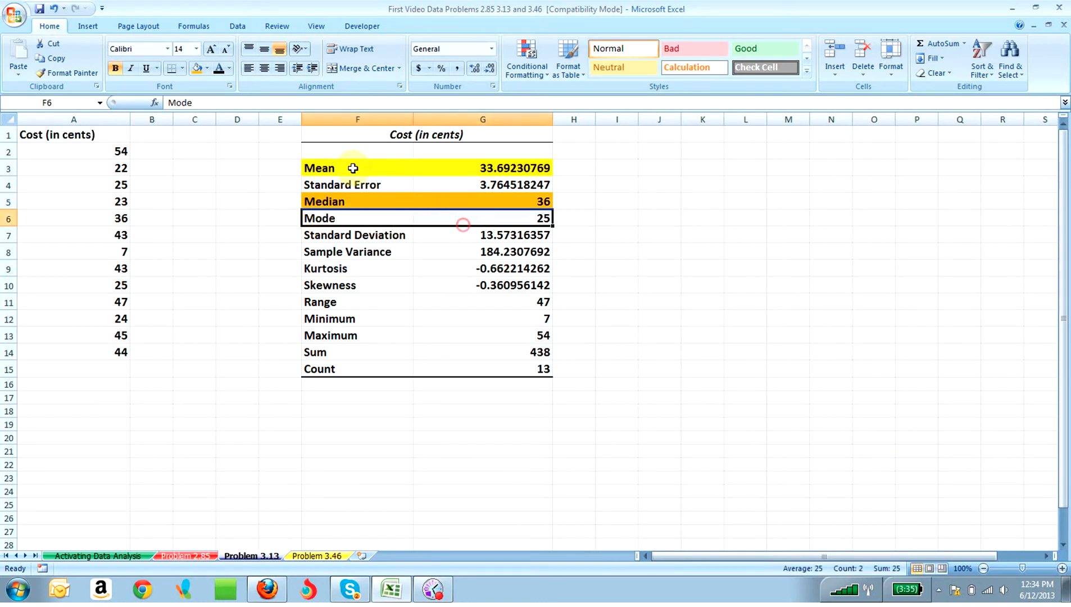
left_click(207, 69)
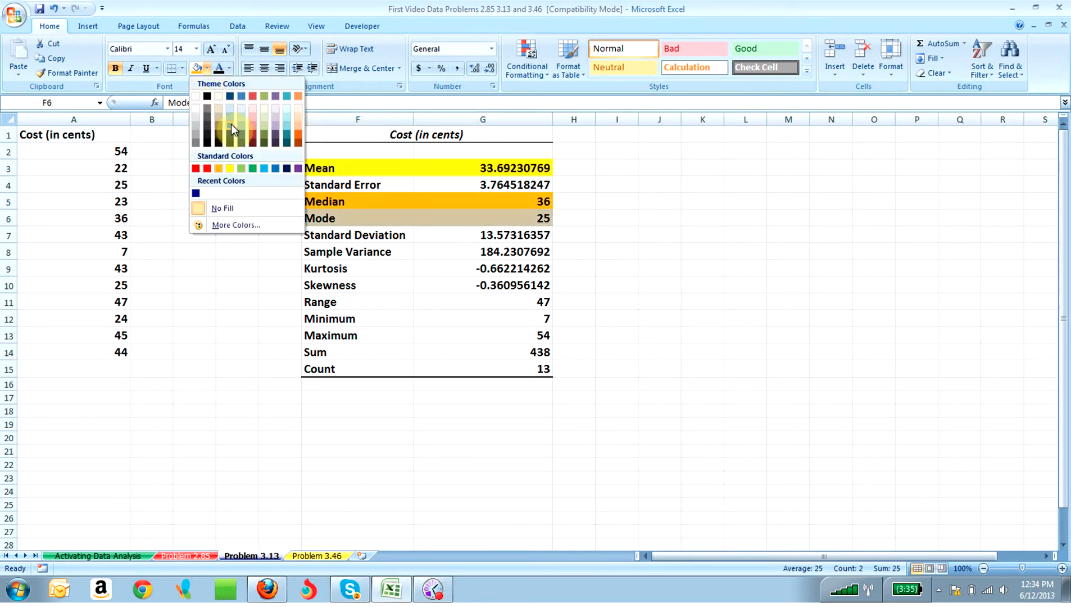
left_click(240, 170)
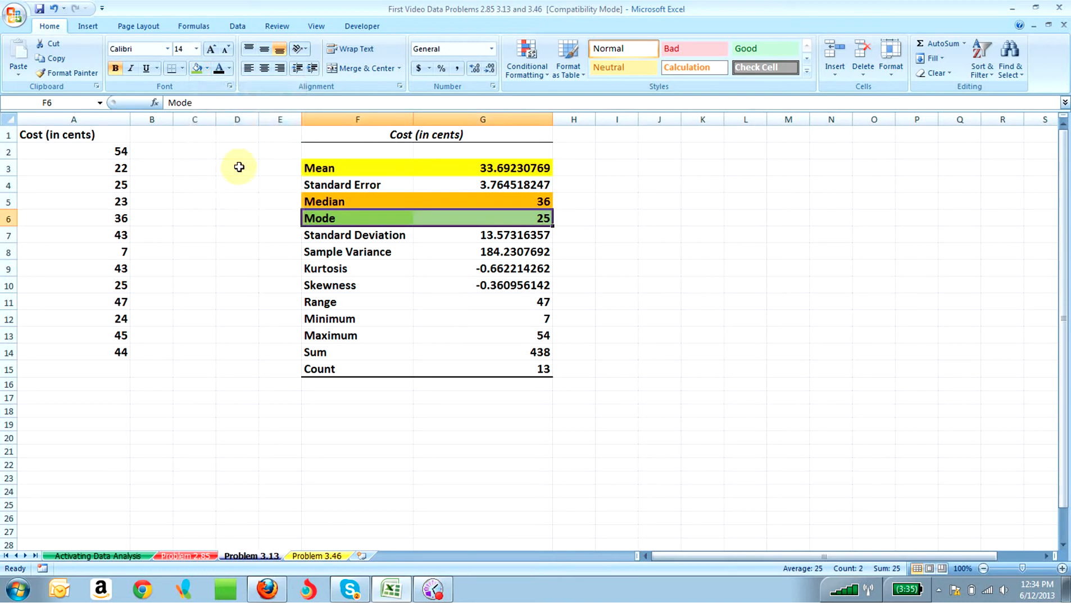
Step: Fill the Standard Deviation row F7:G7 with light red and the Sample Variance row F8:G8 with a very light orange
left_click_drag(313, 235, 458, 237)
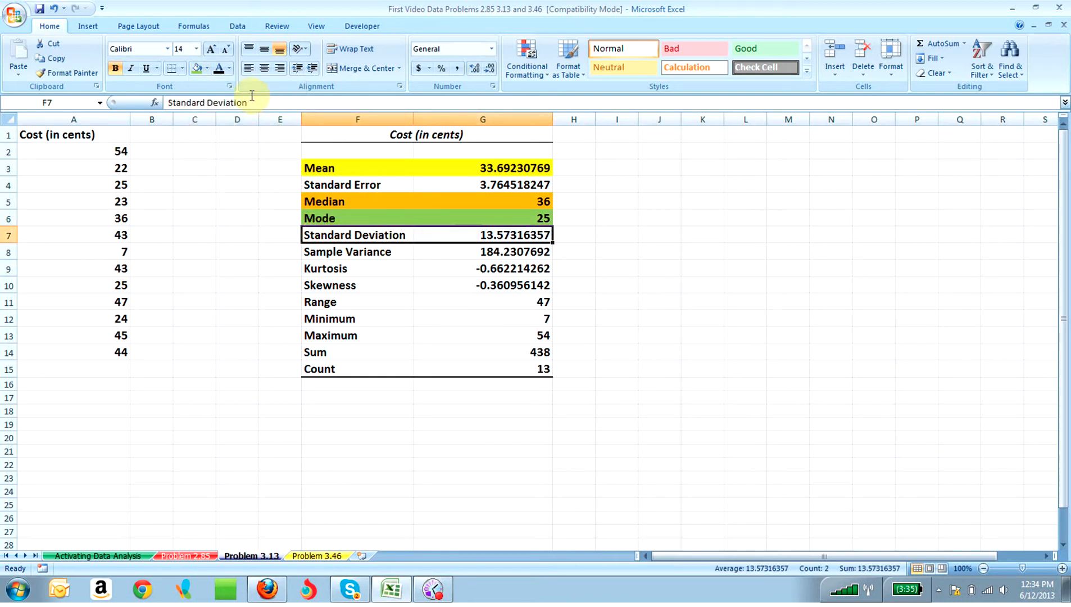
left_click(208, 68)
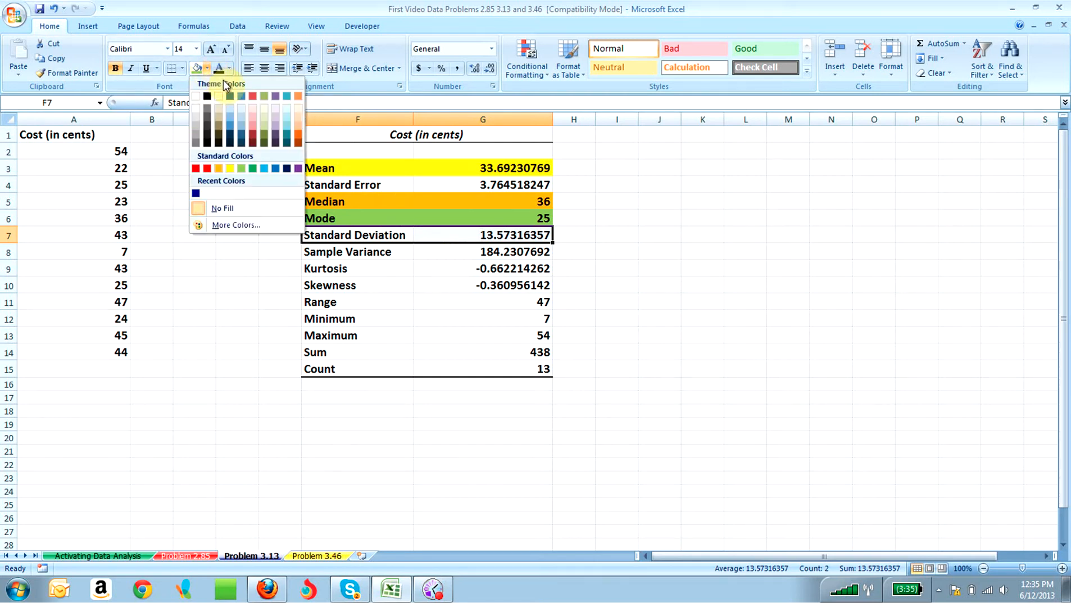
left_click(250, 125)
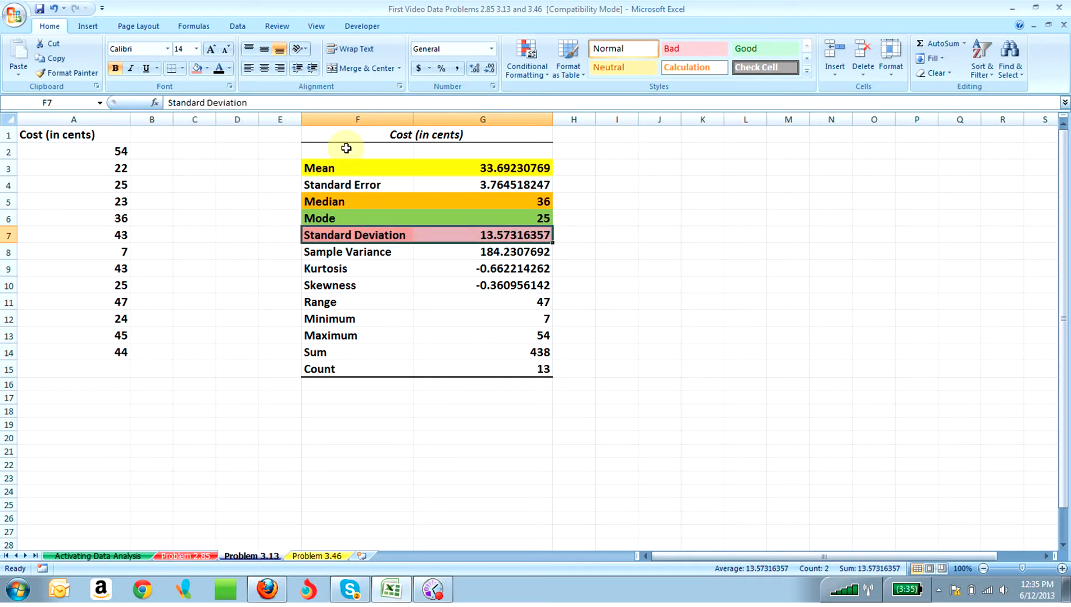
left_click(316, 252)
left_click_drag(316, 252, 497, 256)
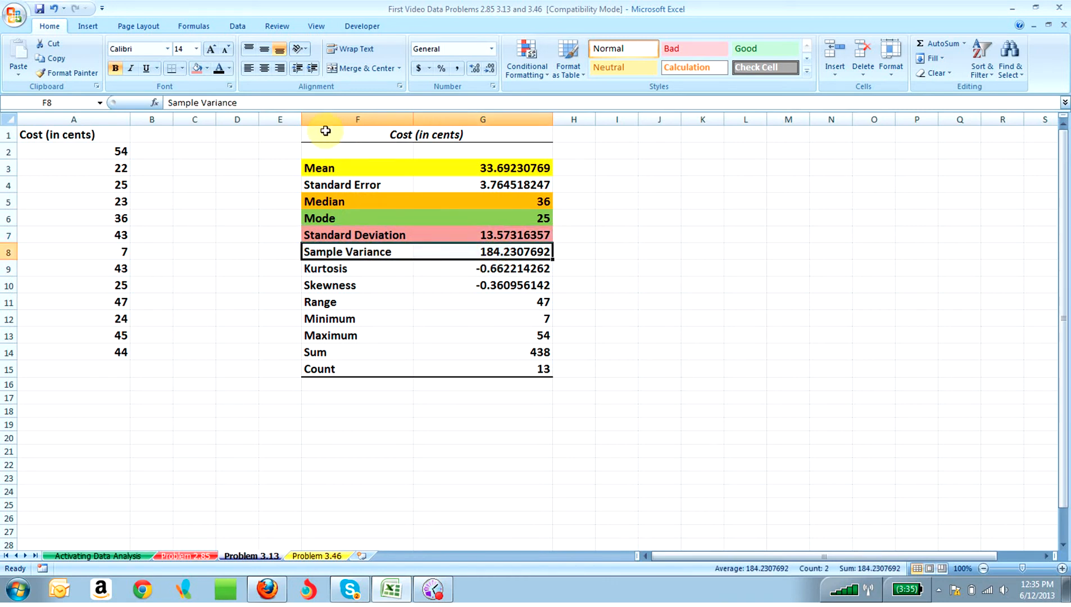
left_click(206, 70)
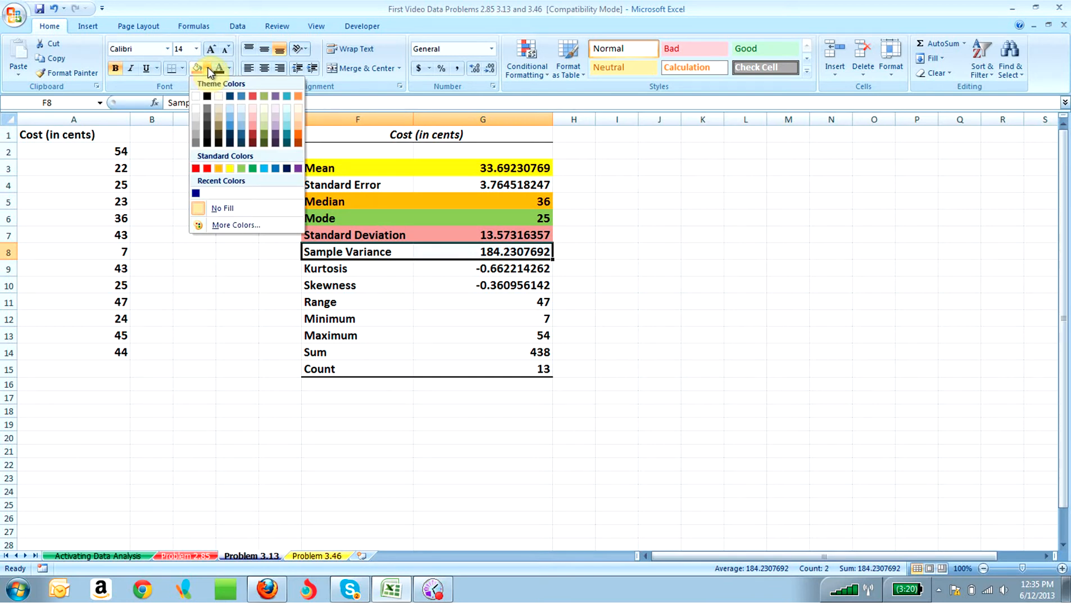
left_click(297, 106)
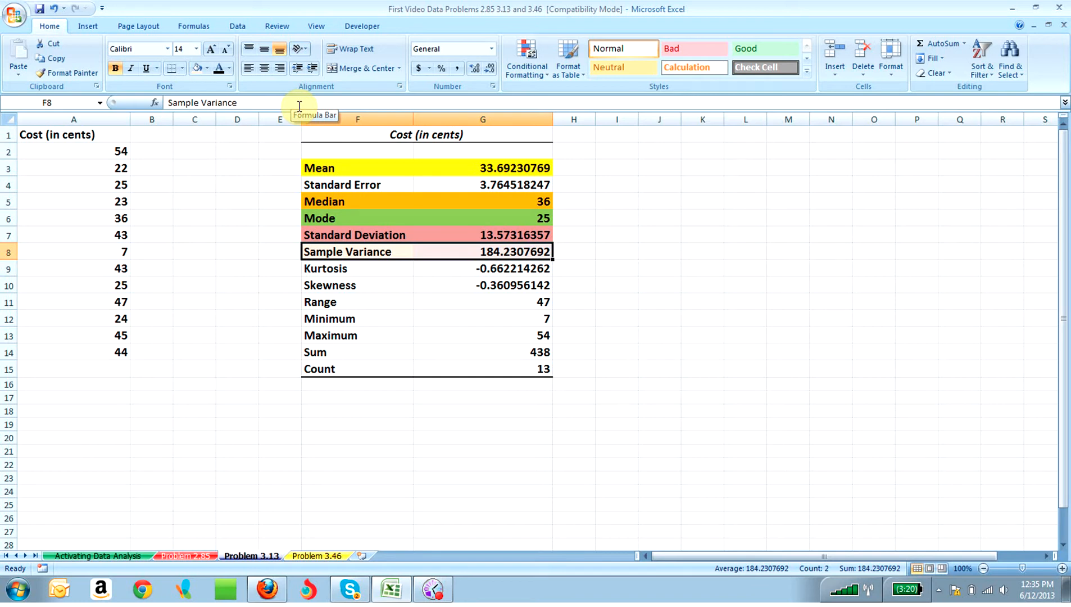
Step: Enter the heading Z-Score in cell B1 and widen column B
left_click(142, 132)
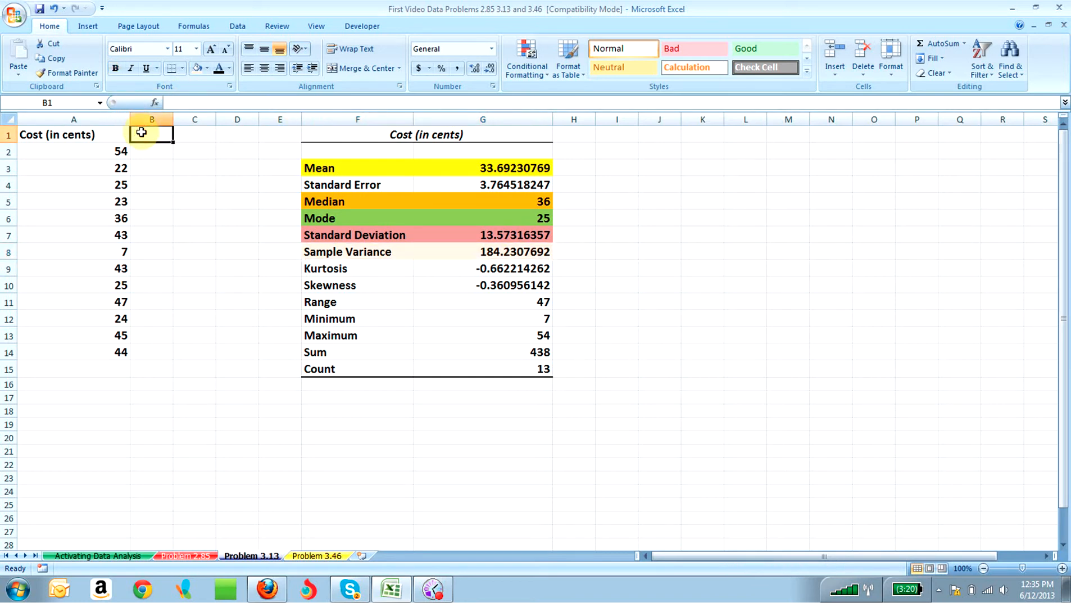
type("Z-S")
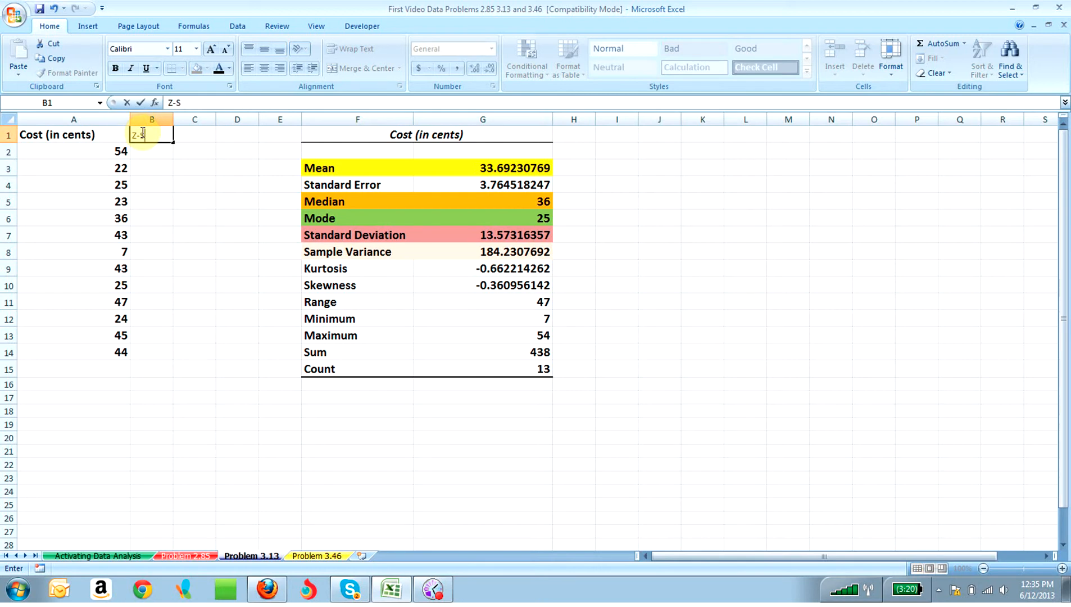
type("core")
left_click(168, 119)
left_click_drag(173, 119, 195, 119)
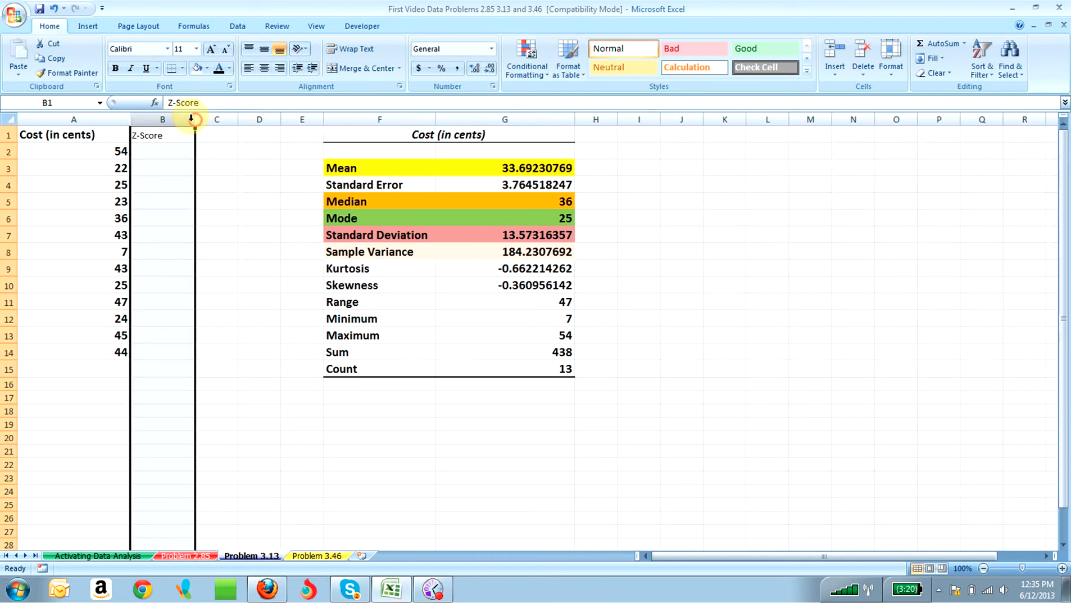
Step: Format all of column B as bold 14-point text
left_click(169, 133)
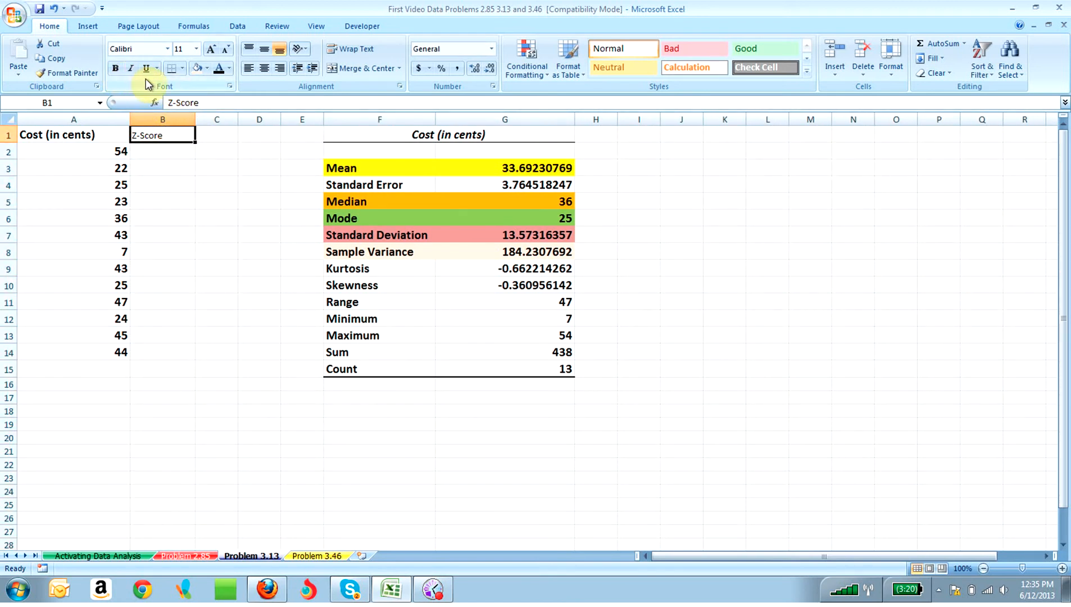
left_click(159, 117)
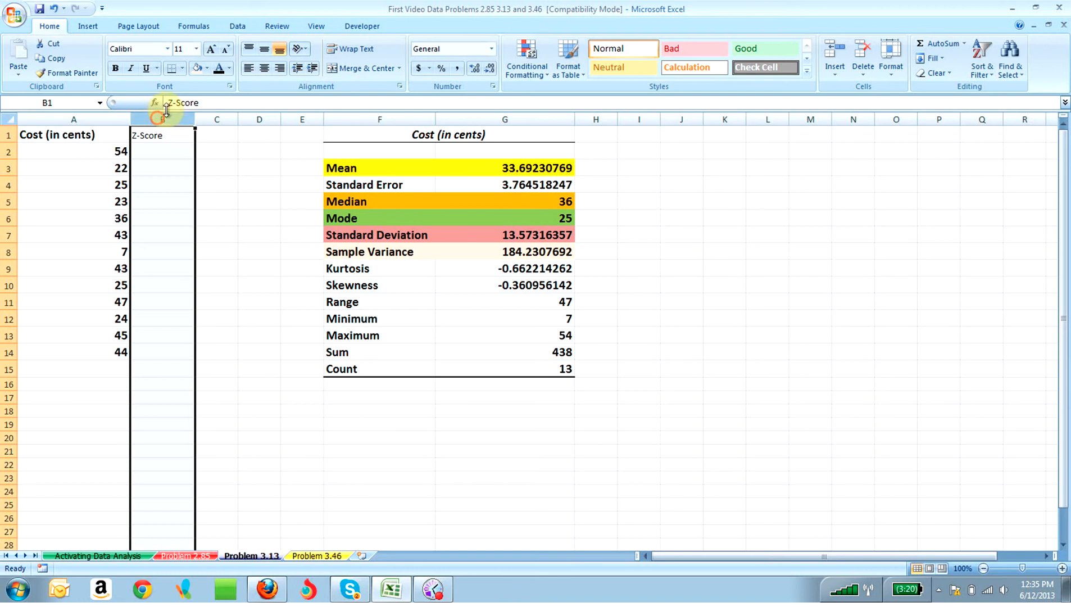
left_click(197, 49)
left_click(184, 119)
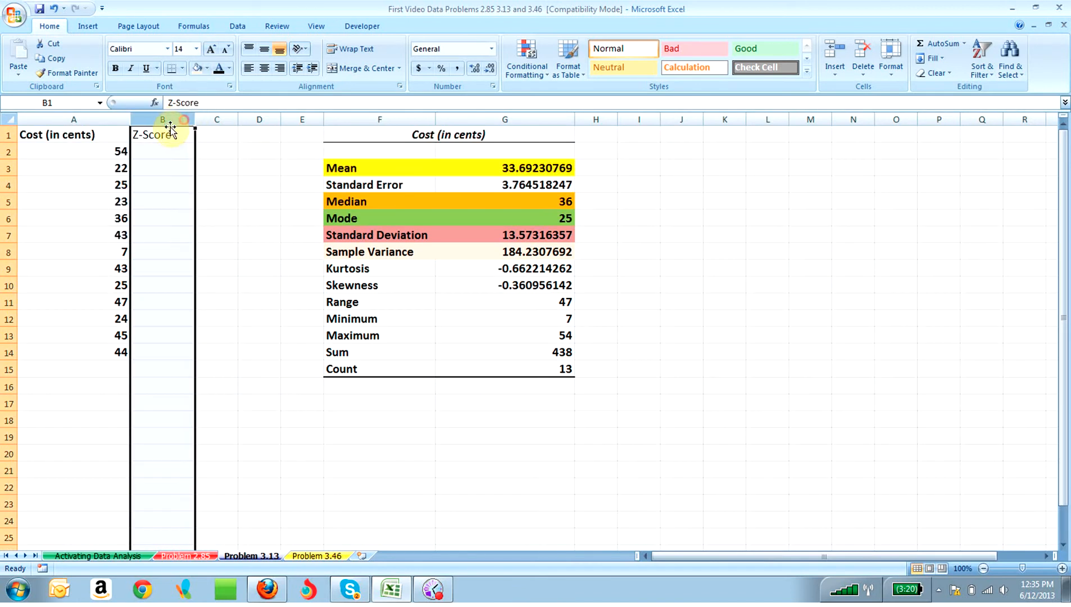
left_click(115, 68)
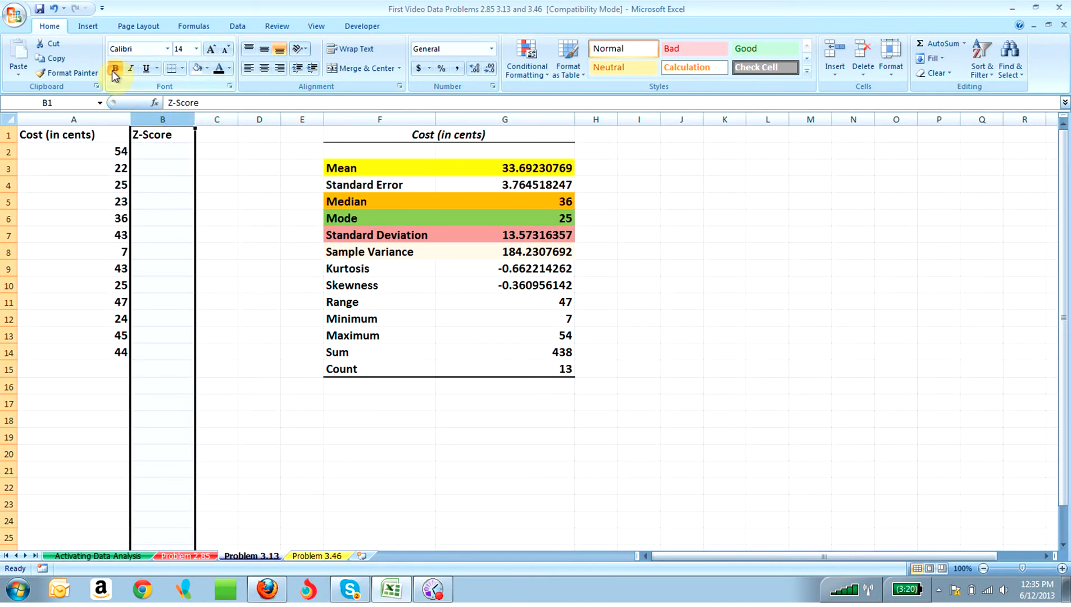
Step: Enter the Z-score formula =(A2-$G$3)/$G$7 in B2 and fill it down through B14
left_click(162, 151)
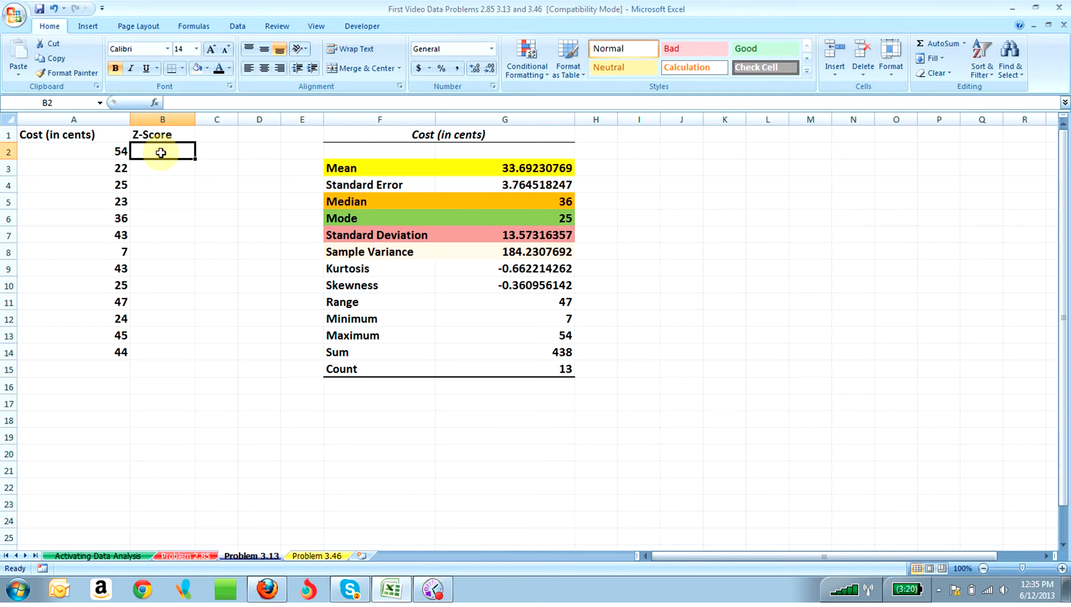
type("=(")
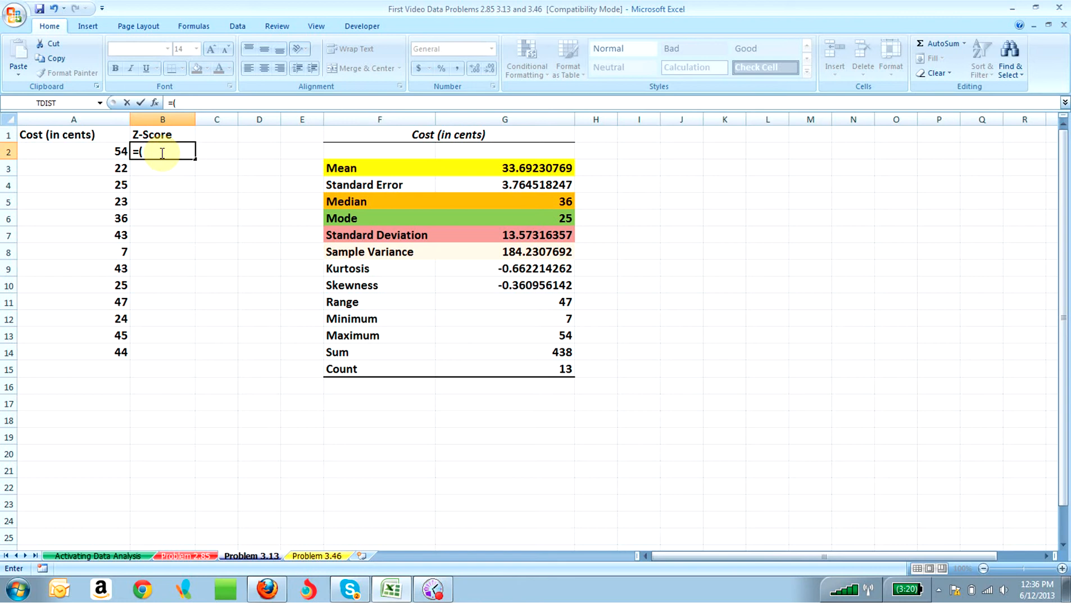
type("a")
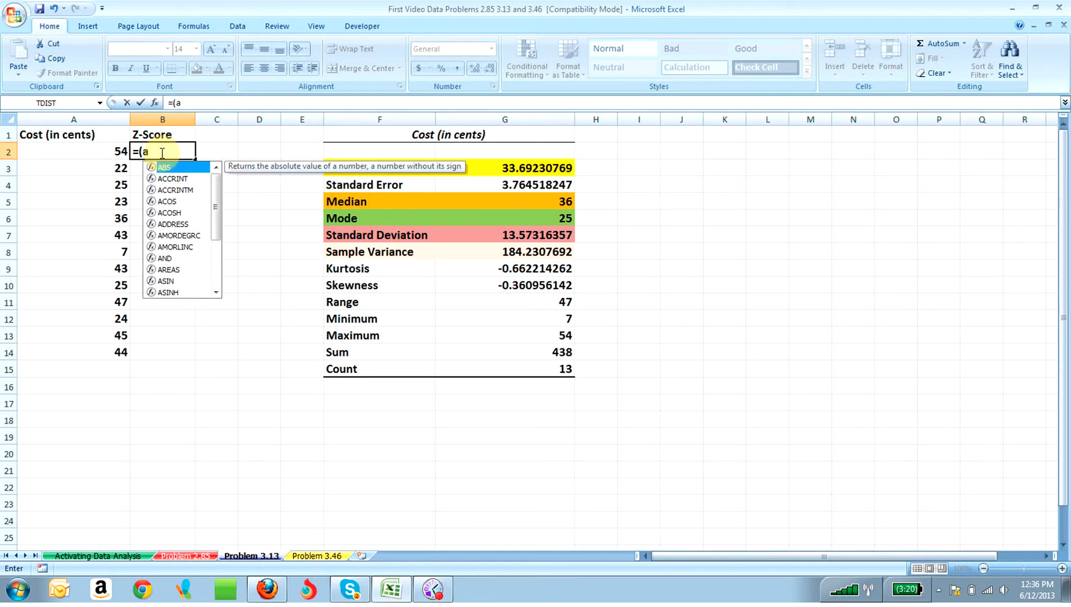
type("2-")
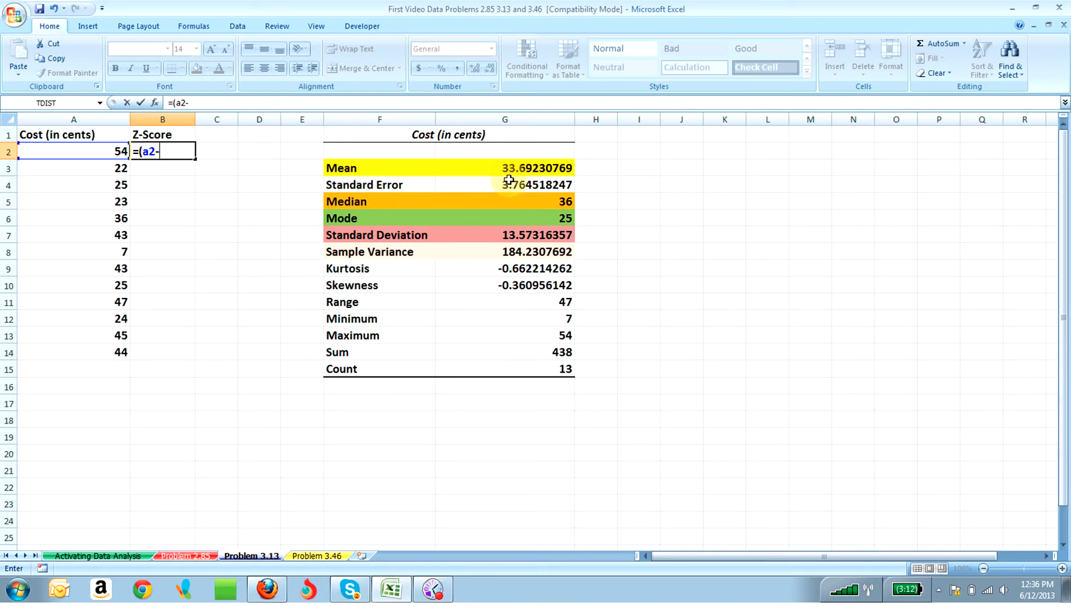
type("$g$3)")
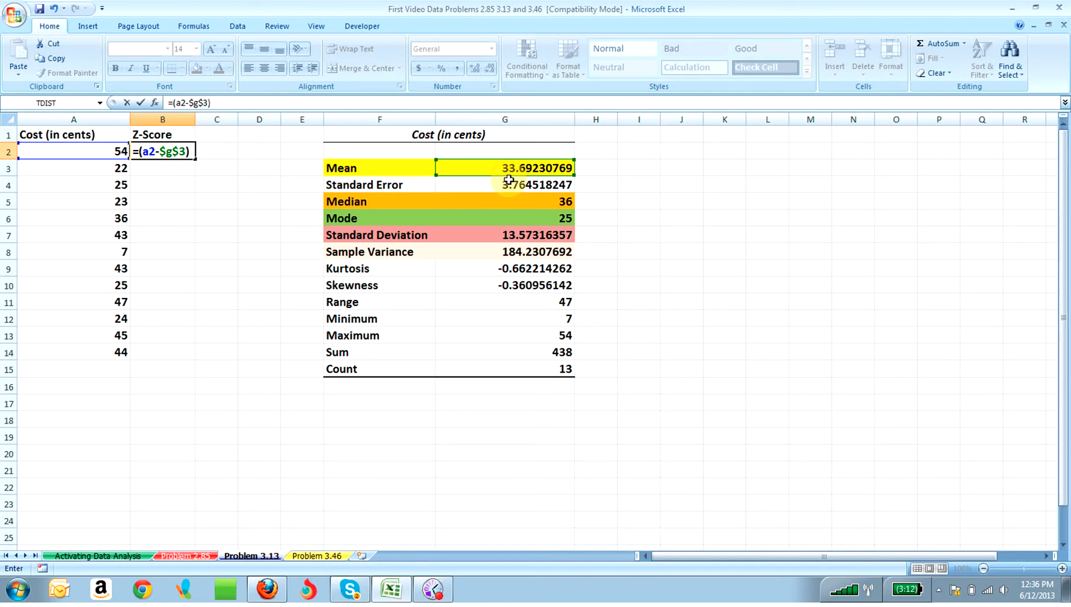
type("/$g$7")
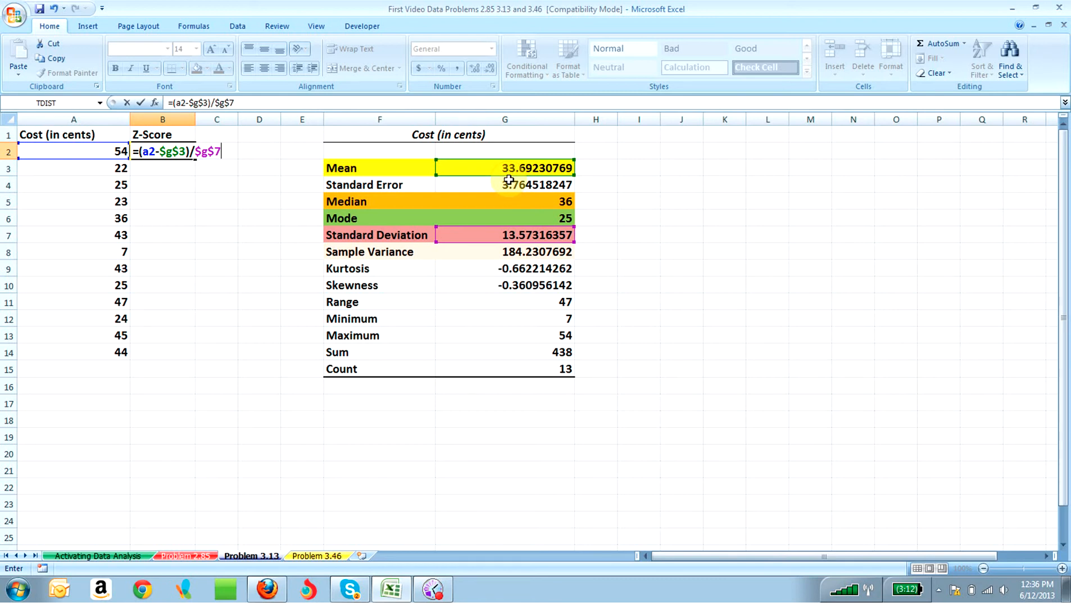
key("Return")
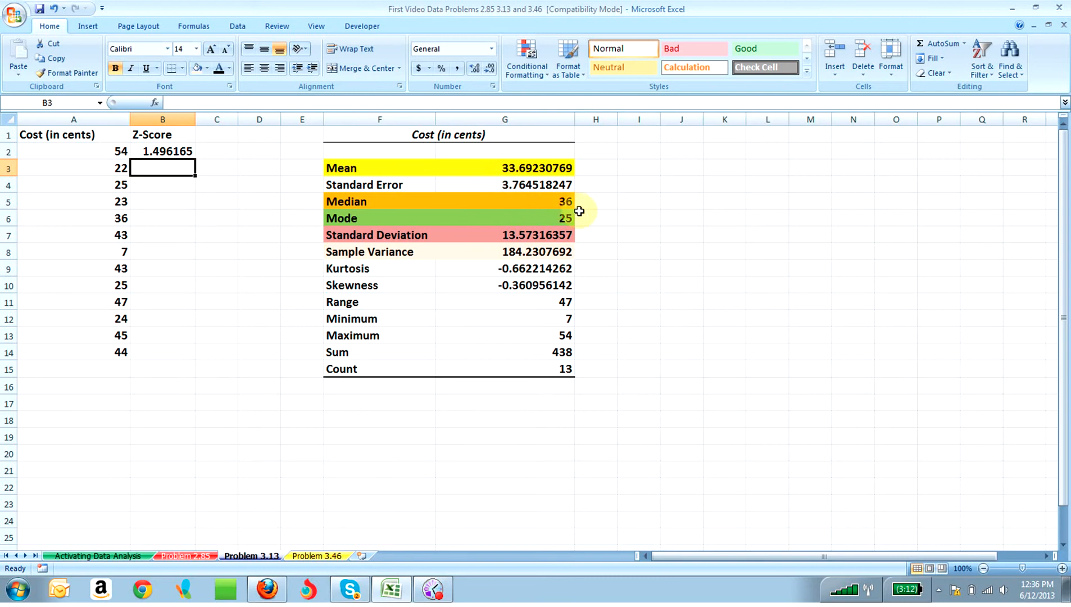
left_click(172, 148)
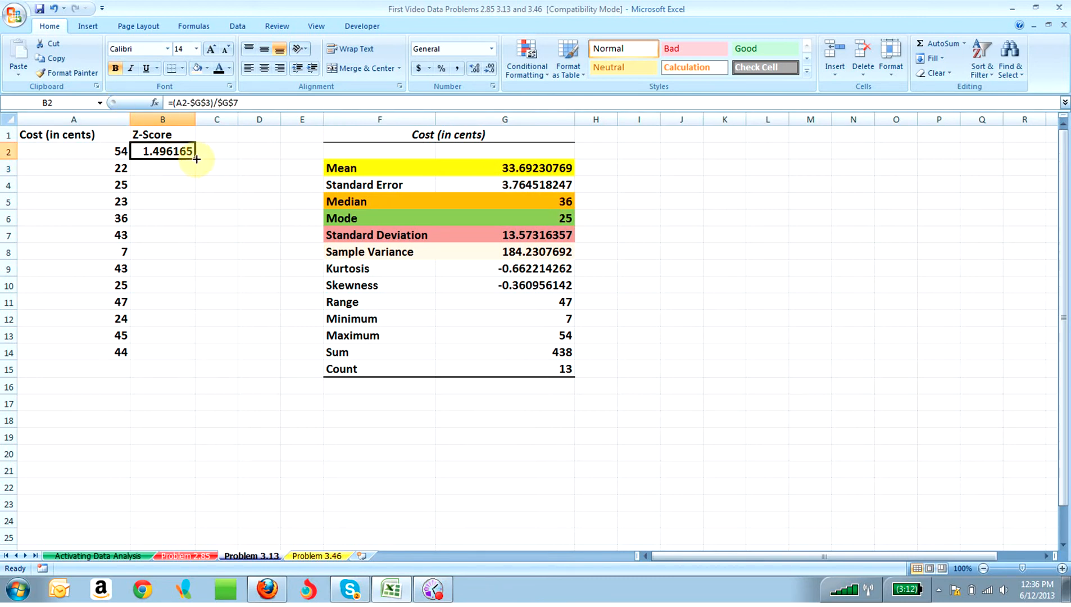
left_click_drag(196, 158, 187, 353)
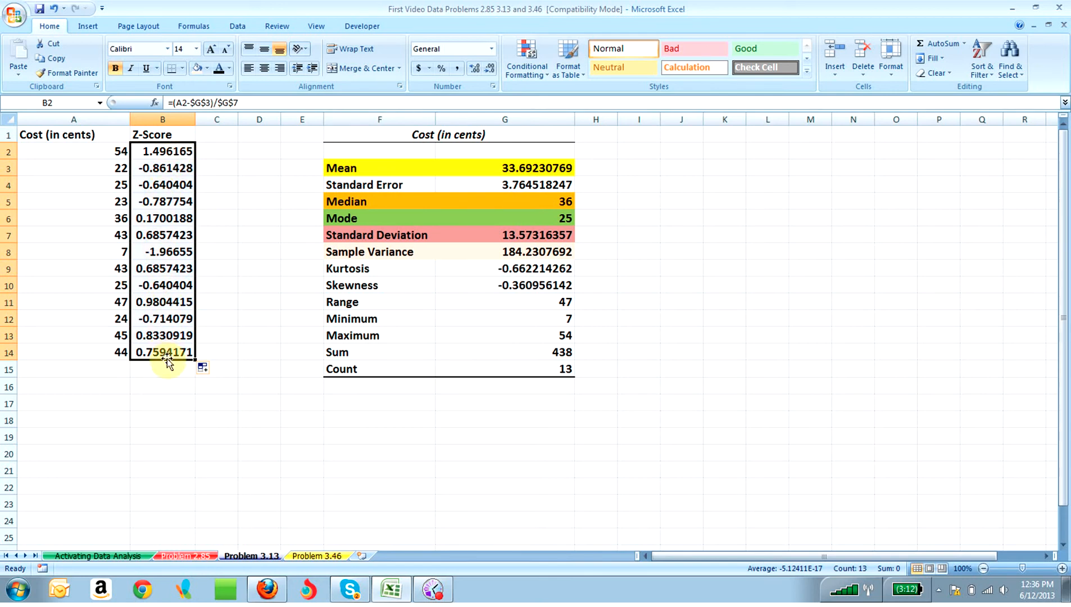
Step: Review the Z-Score formulas and values in column B and the mean, median, mode and standard deviation in the statistics table
left_click(180, 170)
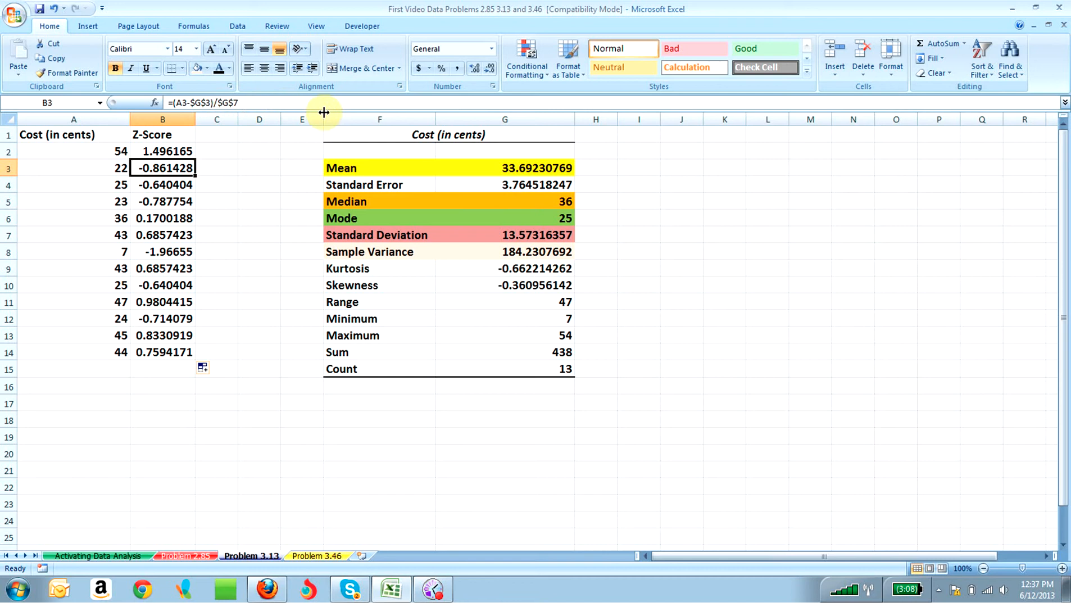
left_click(158, 135)
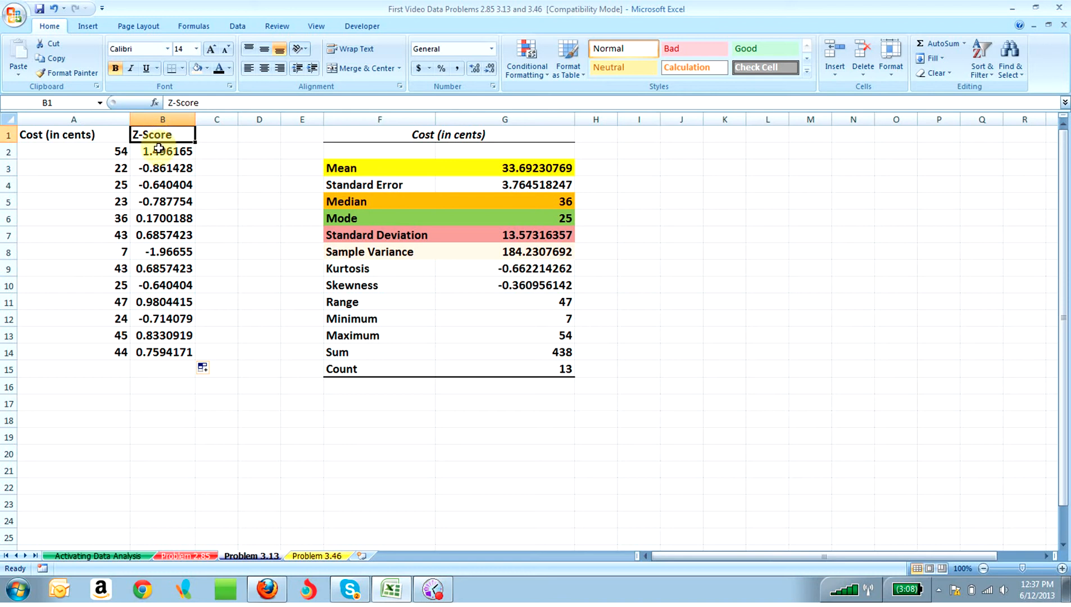
left_click(159, 150)
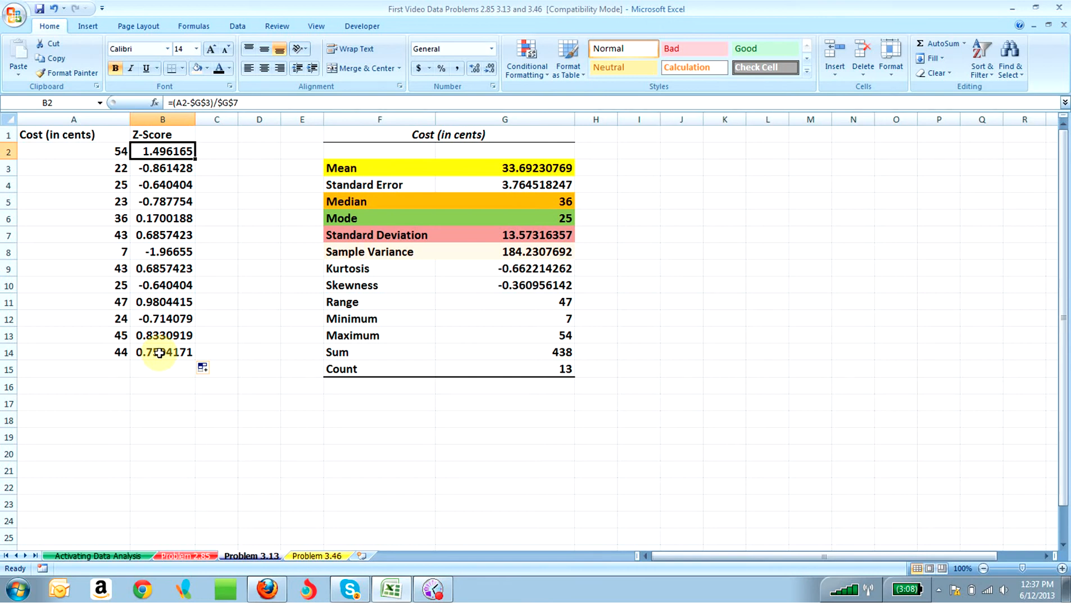
left_click_drag(152, 152, 150, 353)
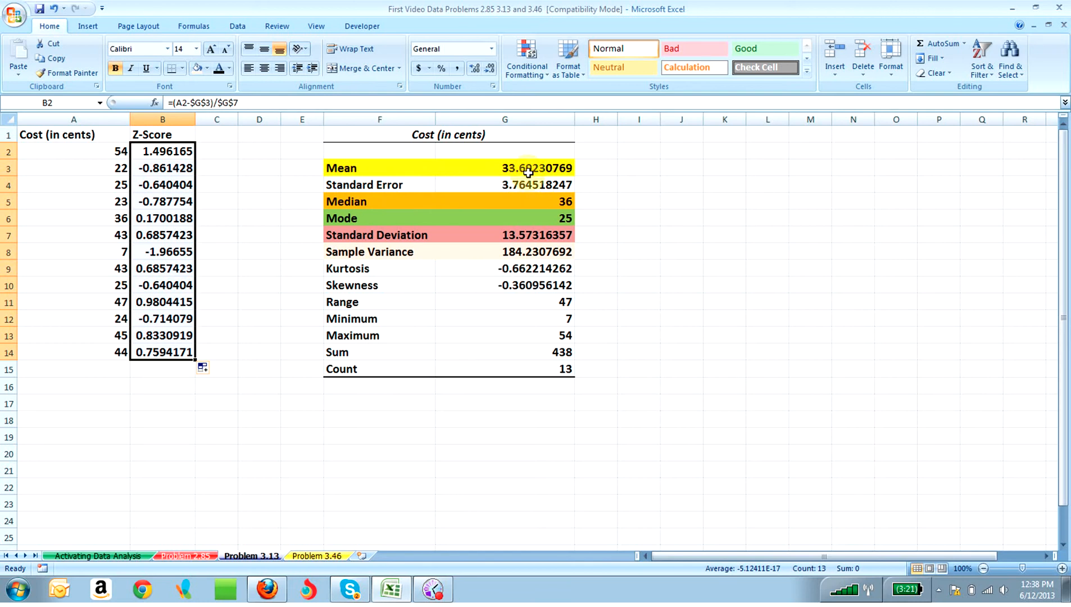
left_click(534, 201)
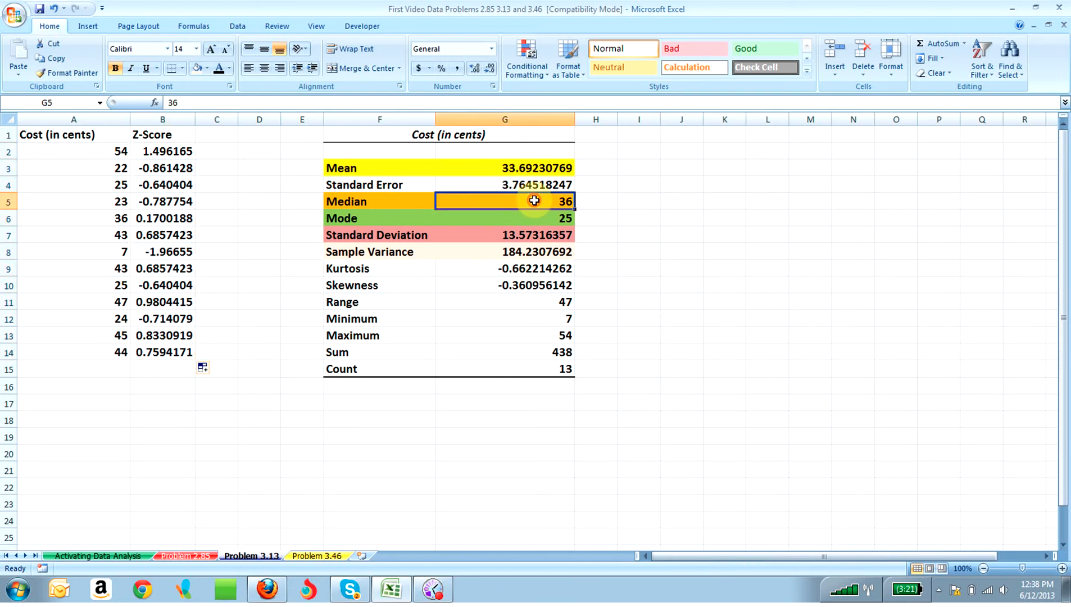
left_click(537, 169)
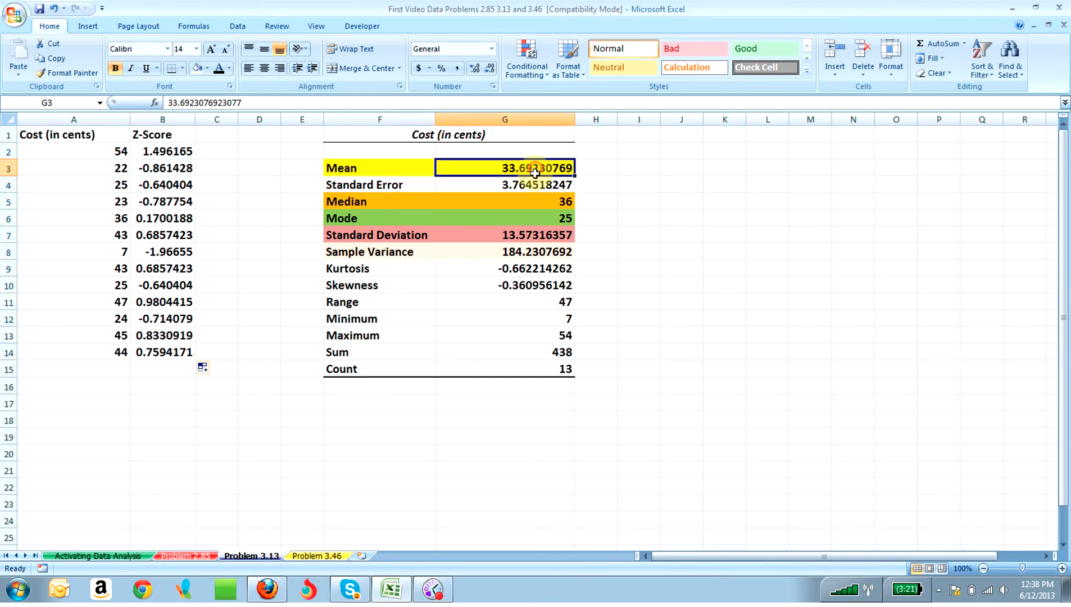
left_click(522, 228)
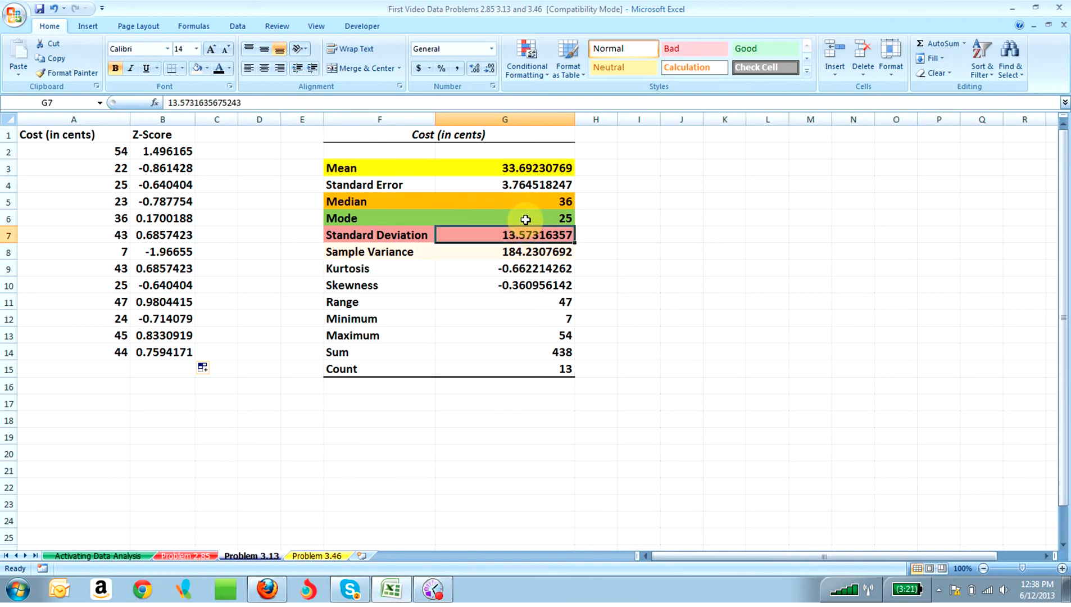
left_click(526, 219)
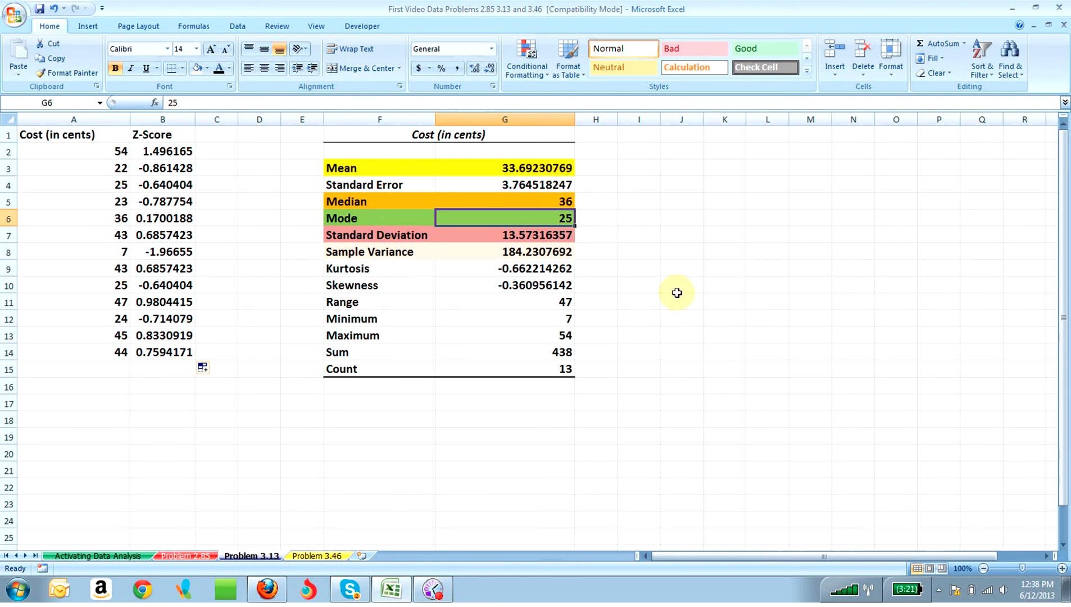
left_click(555, 169)
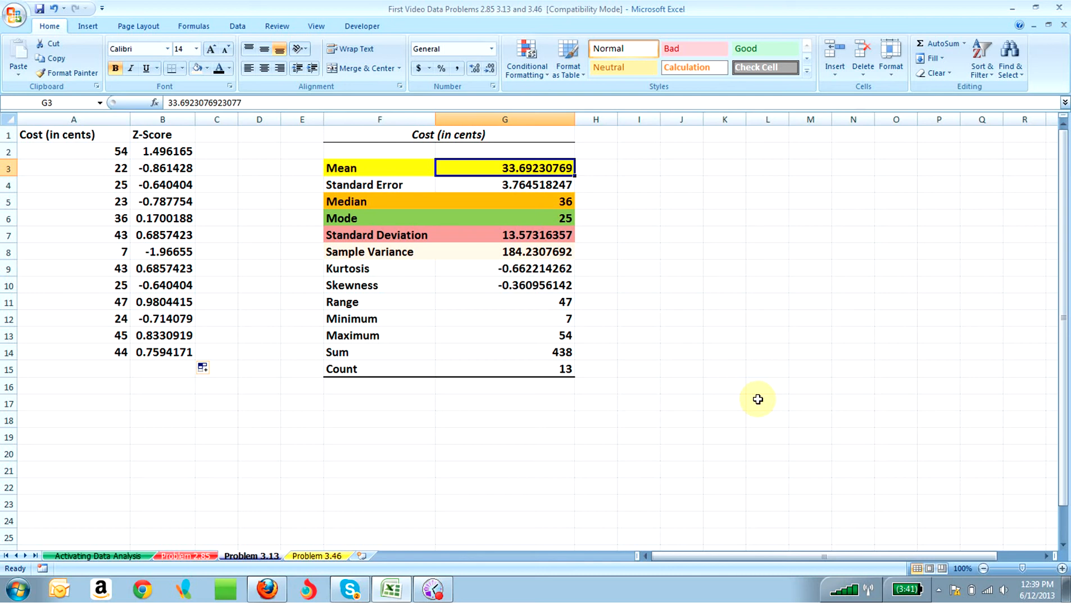
left_click(564, 219)
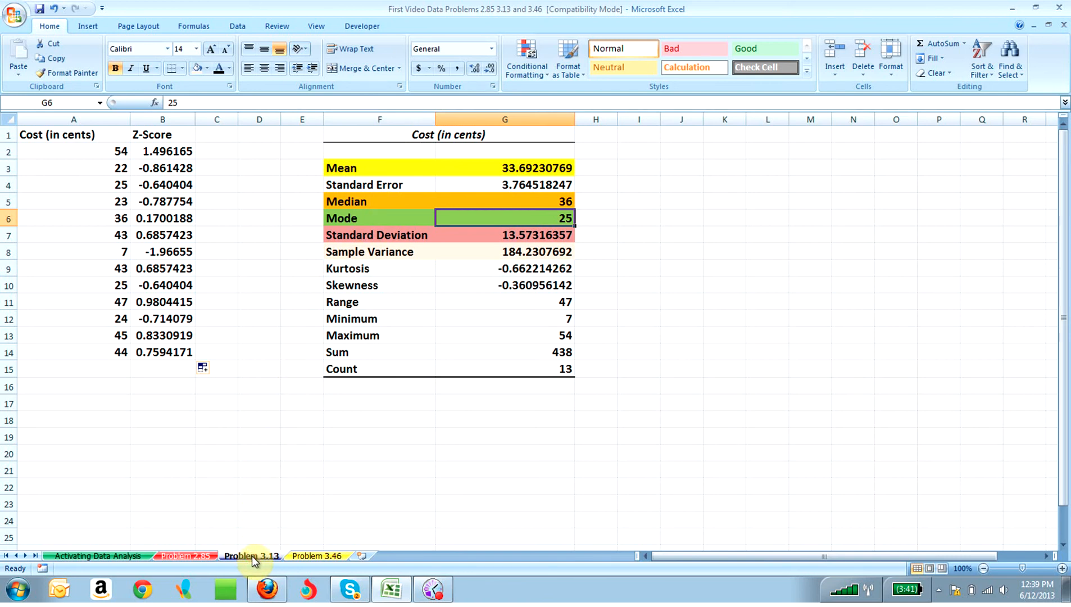
Step: On the Problem 3.46 sheet, select the Calories and Sugar data B1:C8 and open the Correlation analysis tool
left_click(303, 556)
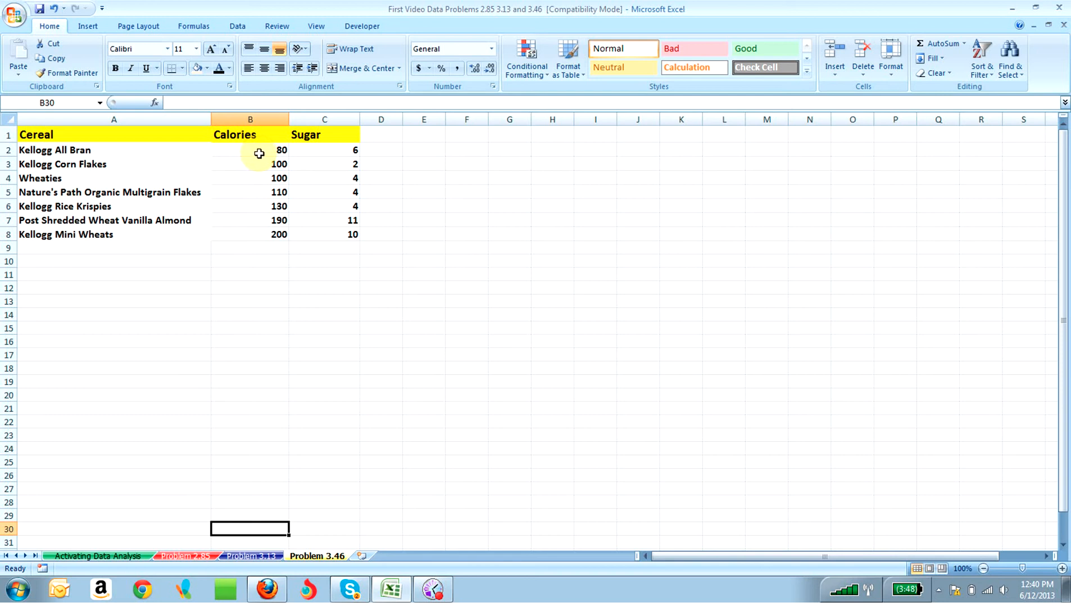
left_click(243, 27)
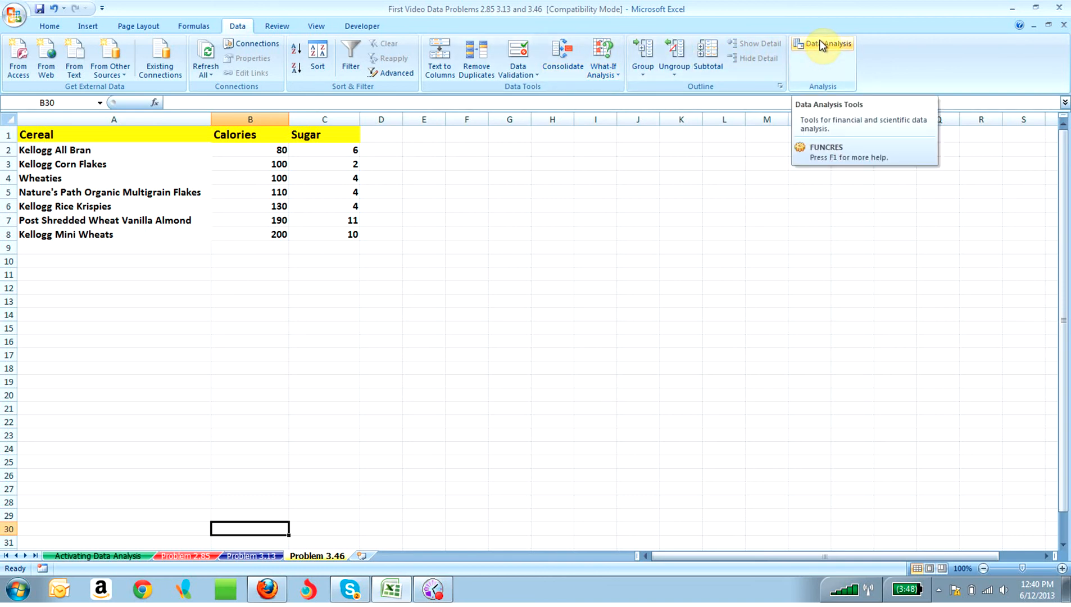
left_click_drag(268, 130, 275, 234)
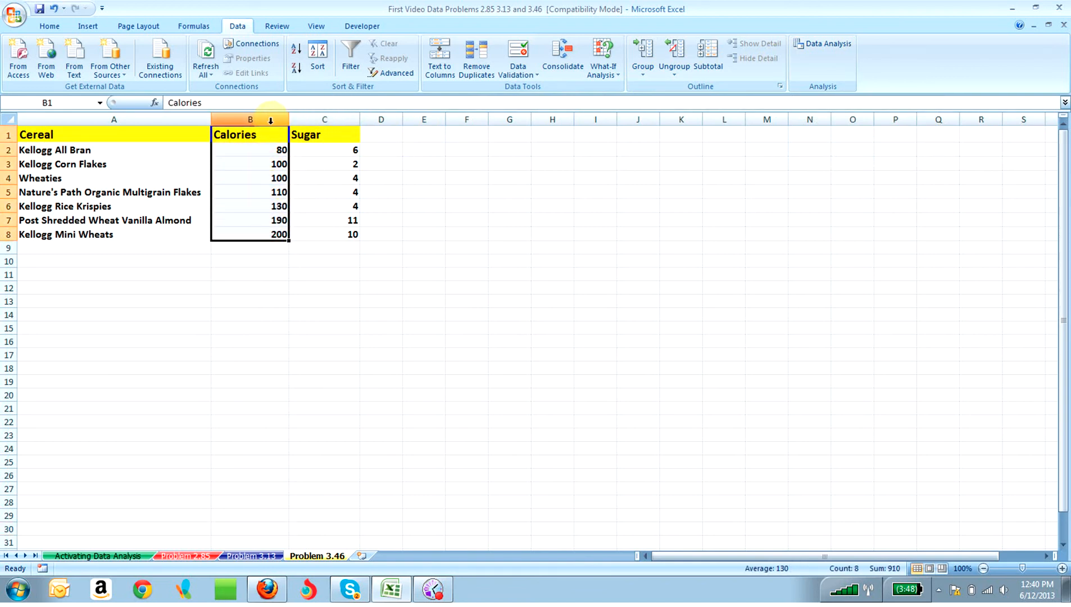
left_click_drag(310, 133, 280, 233)
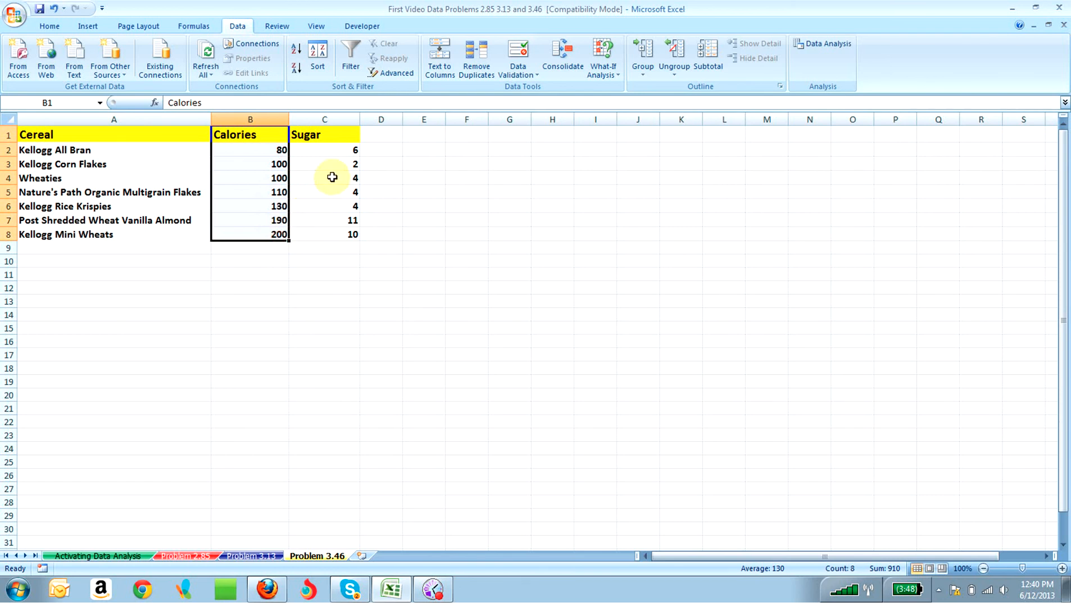
left_click_drag(312, 134, 324, 236, "ctrl")
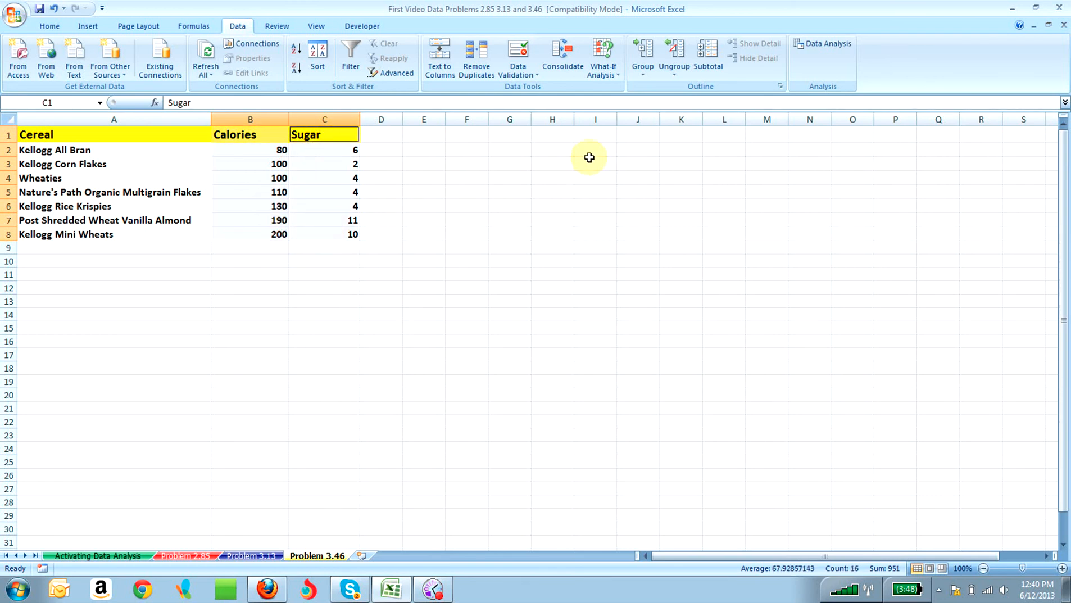
left_click(811, 47)
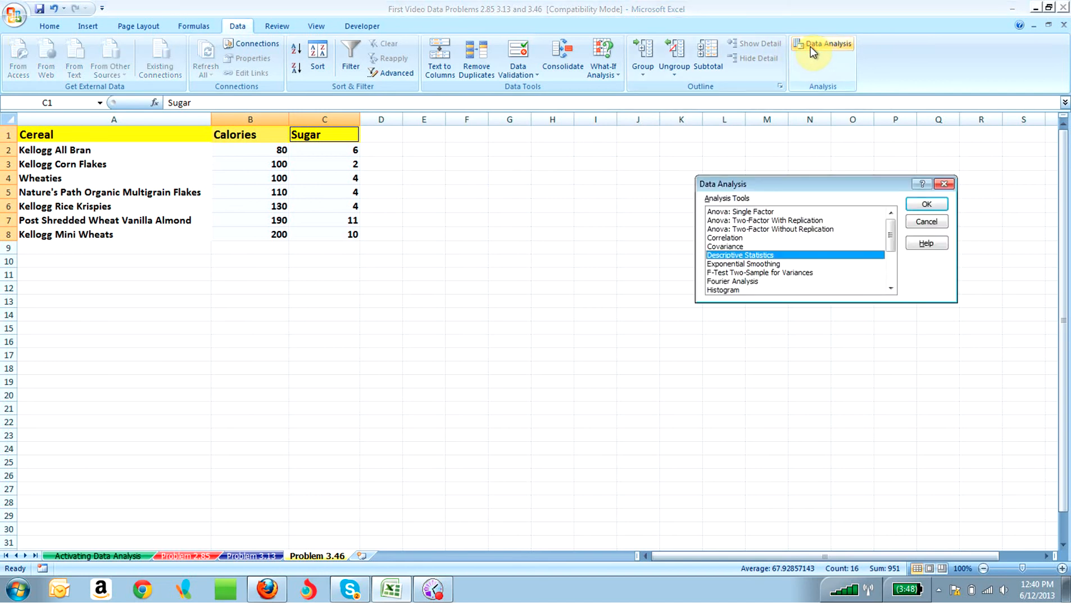
left_click(729, 239)
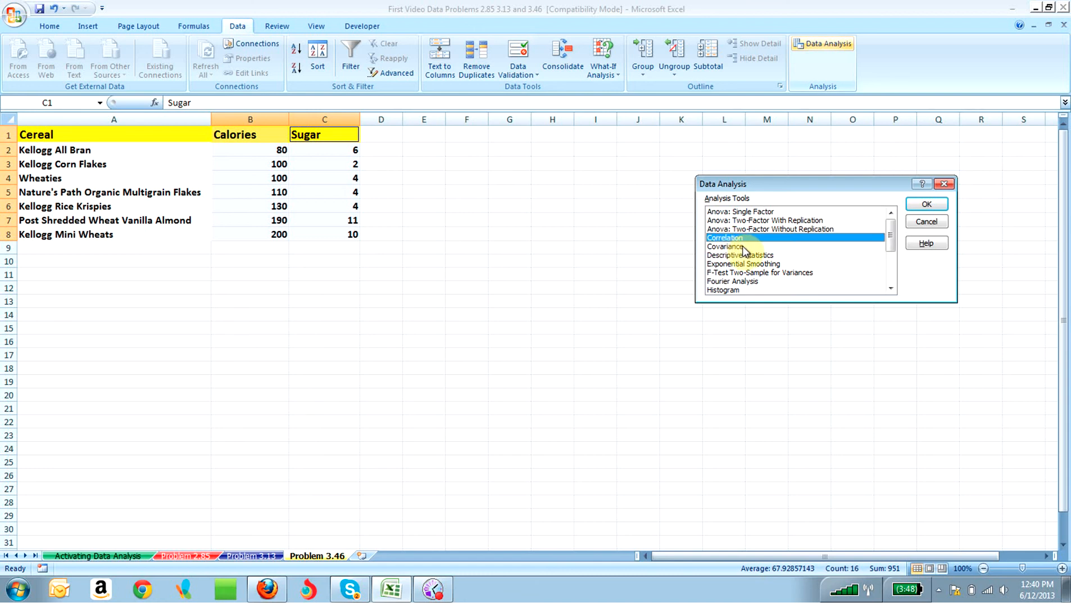
left_click(927, 206)
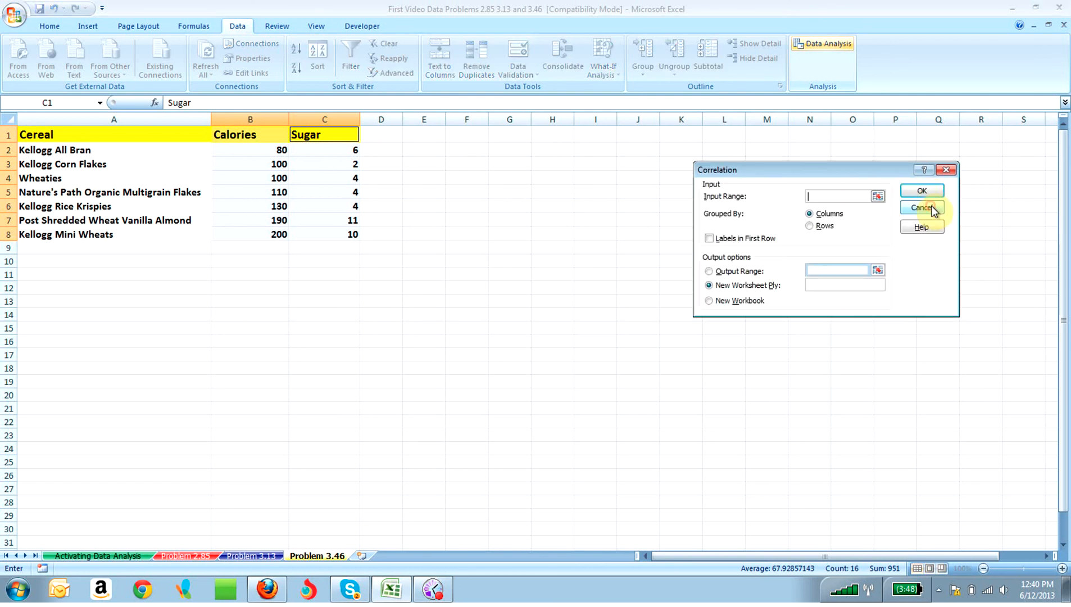
Step: Run the correlation on input range $B$1:$C$8, grouped by columns with labels in the first row, with output at F1
left_click_drag(265, 135, 338, 234)
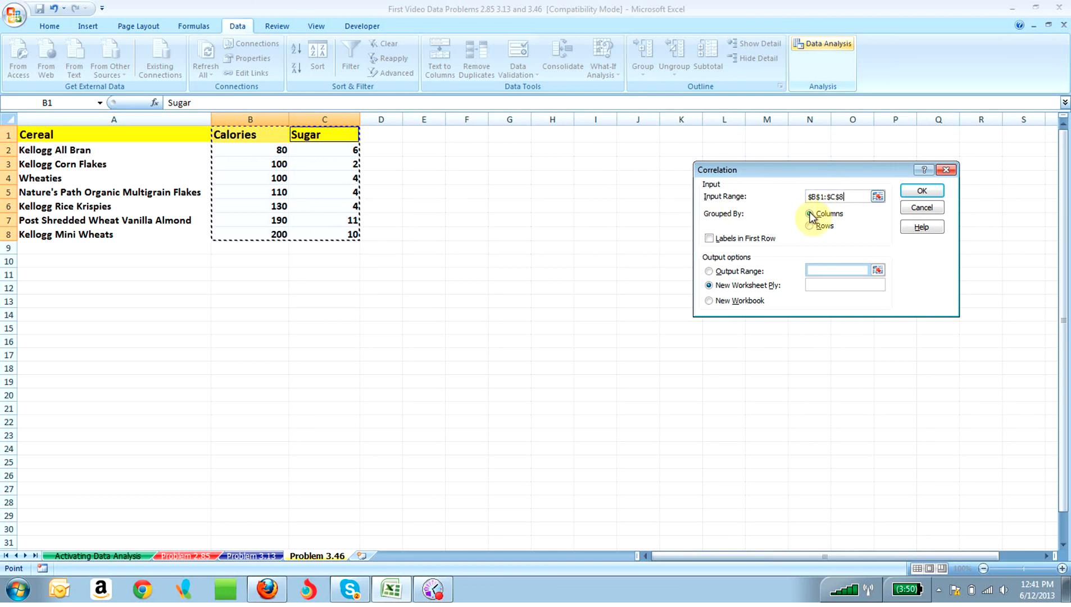
left_click(709, 238)
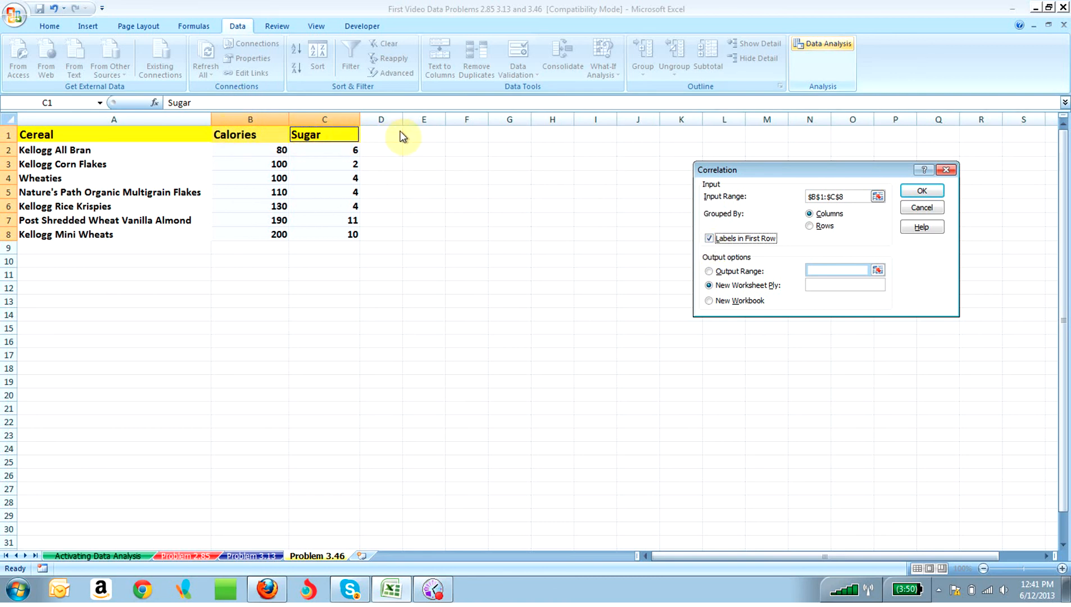
left_click(709, 272)
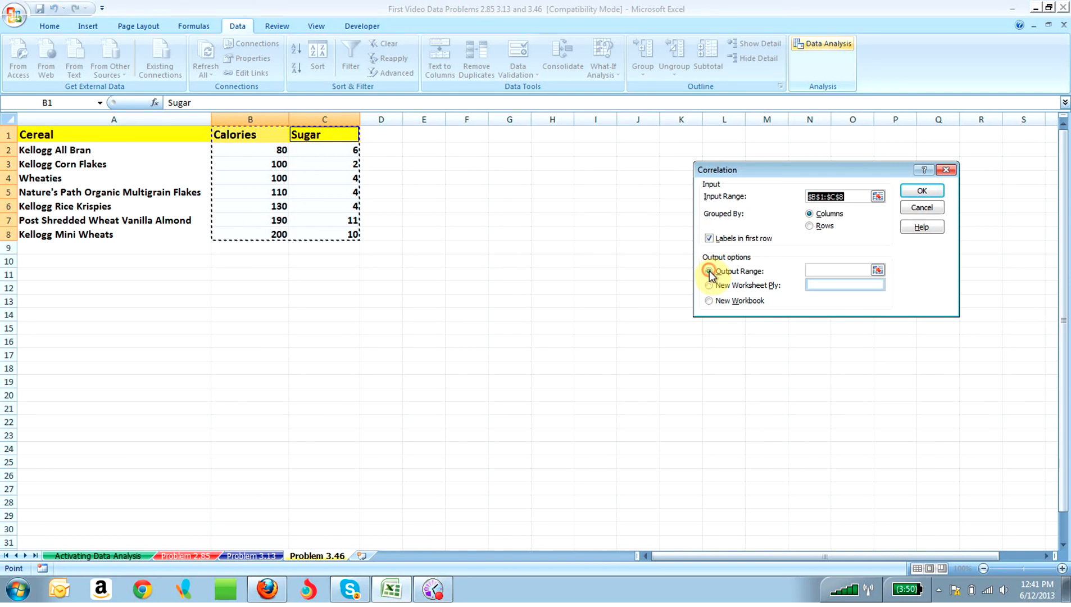
left_click(813, 270)
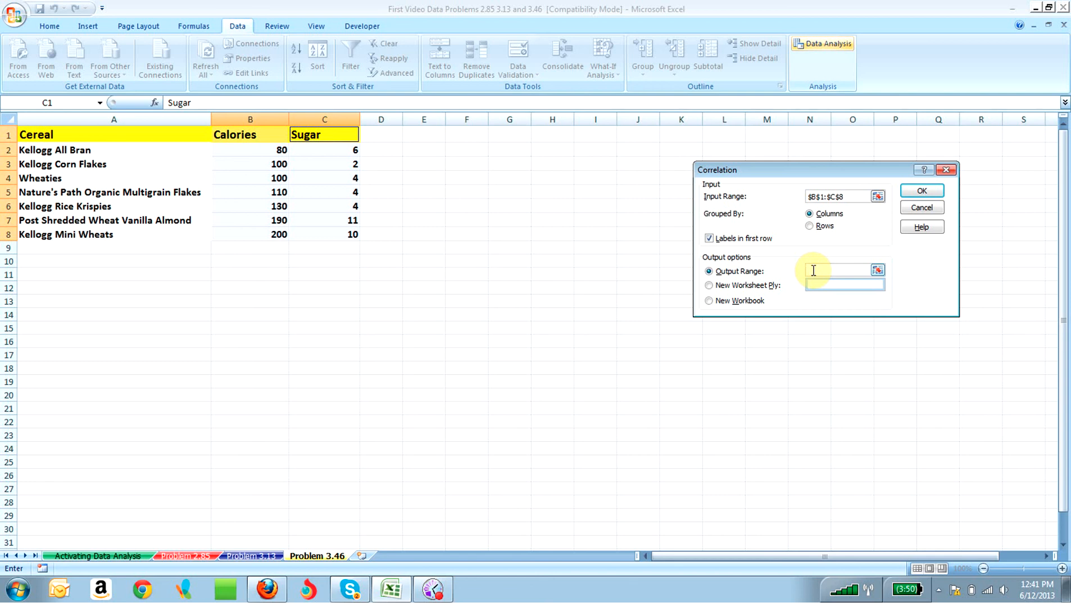
type("$")
type("1")
left_click(922, 192)
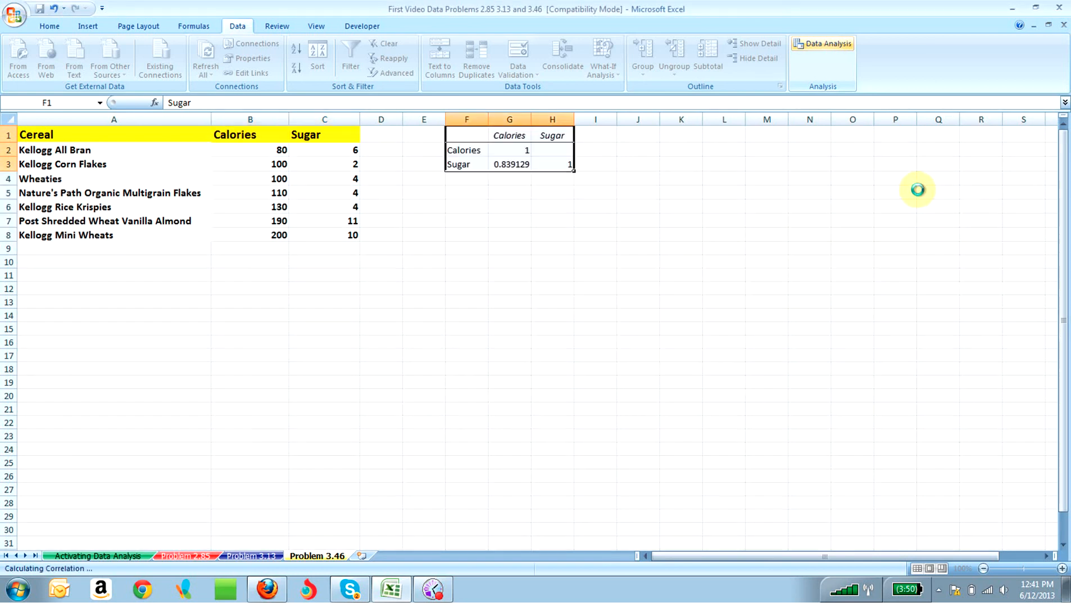
Step: Widen columns H and G of the correlation table
left_click_drag(577, 119, 604, 118)
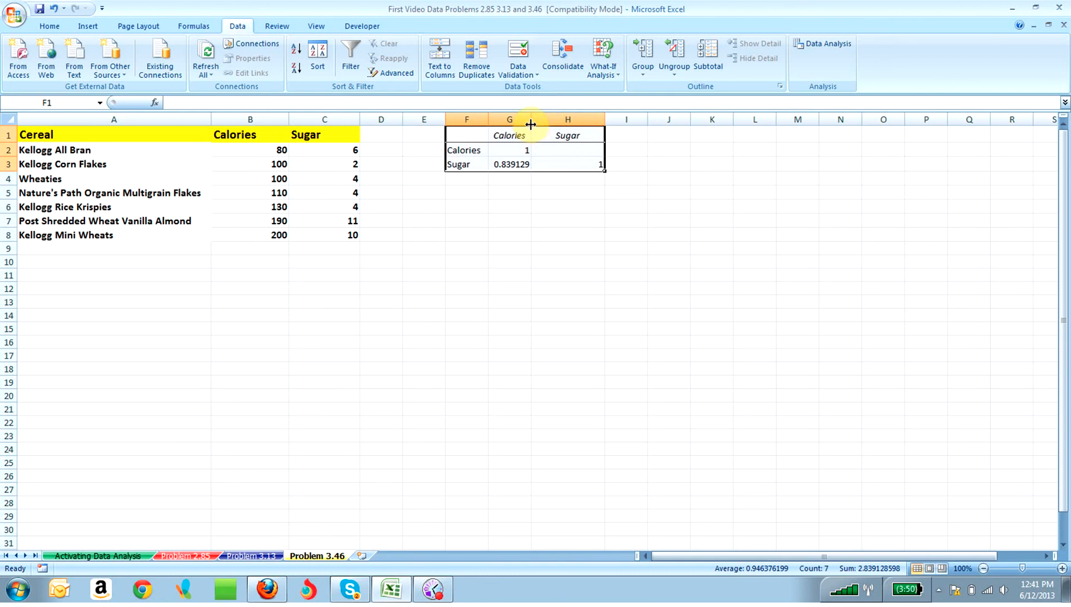
left_click_drag(531, 119, 555, 119)
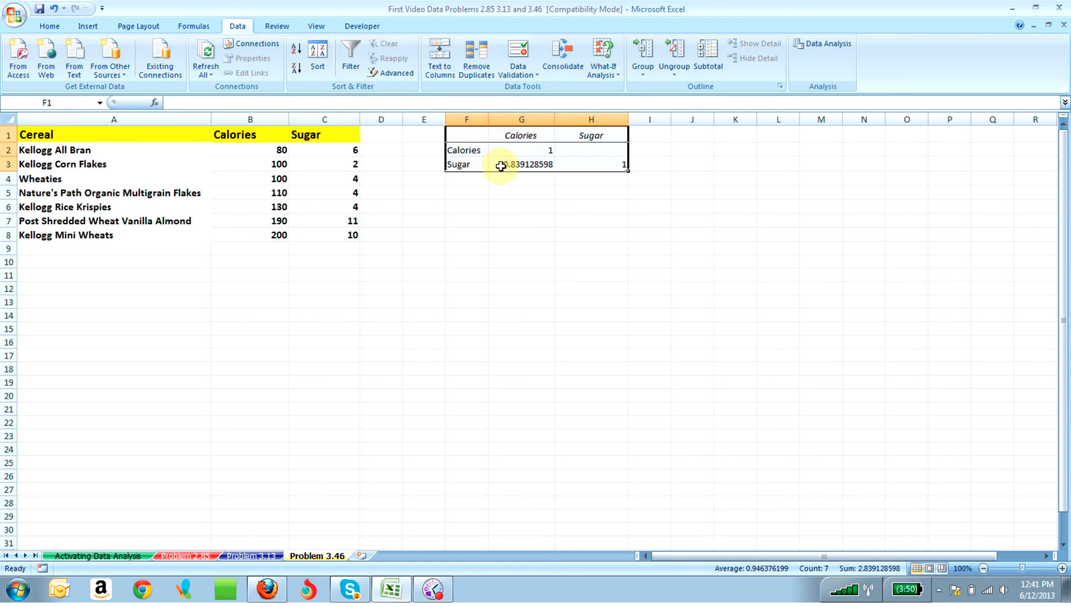
left_click(55, 29)
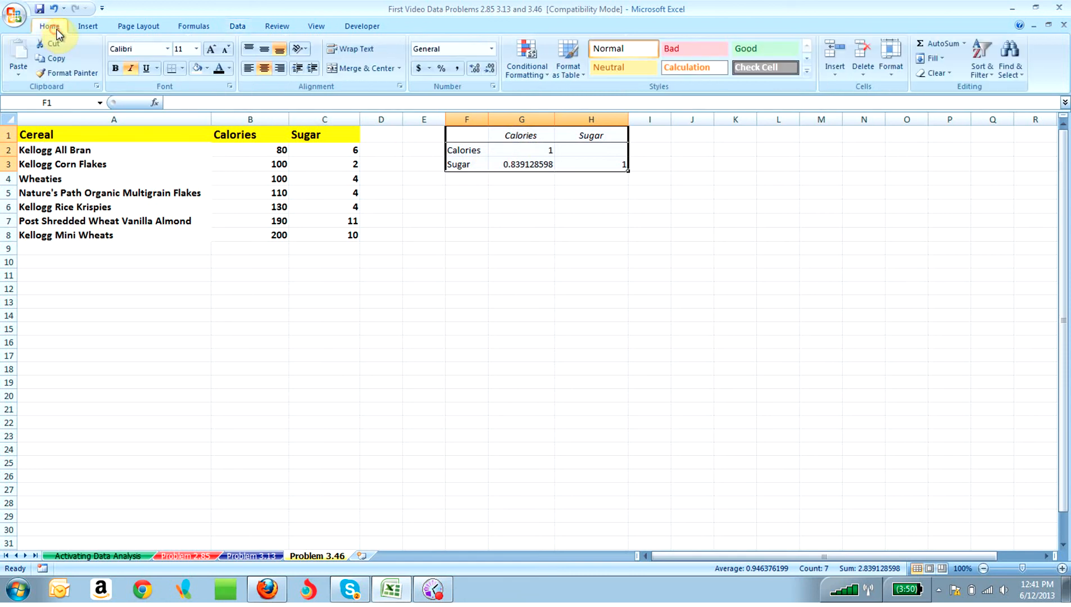
Step: Format the correlation table F1:H3 in bold at font size 14 and widen column F to fit its labels
left_click(195, 48)
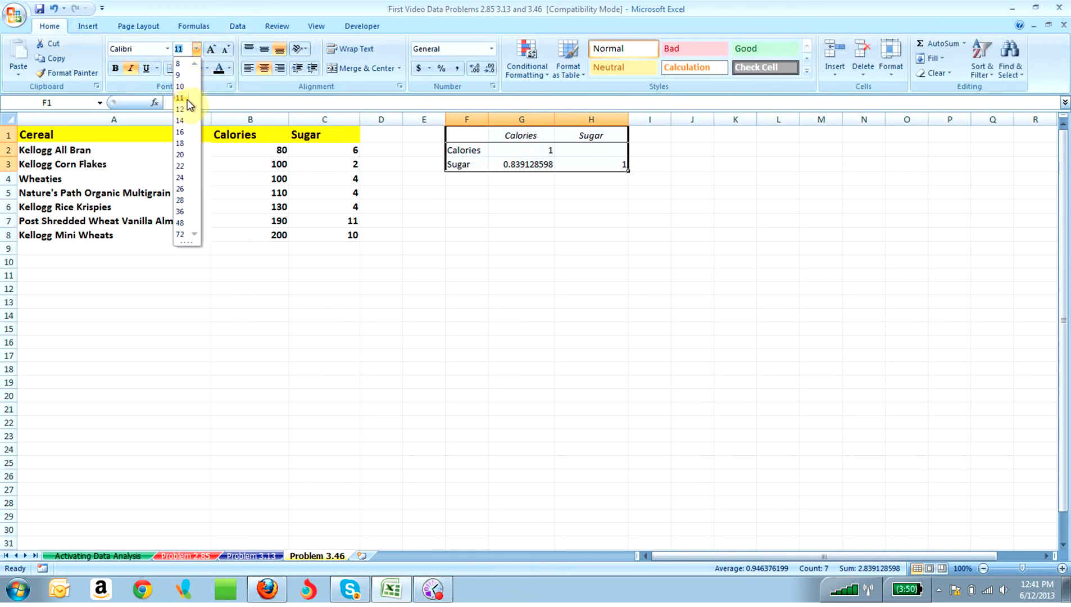
left_click(180, 120)
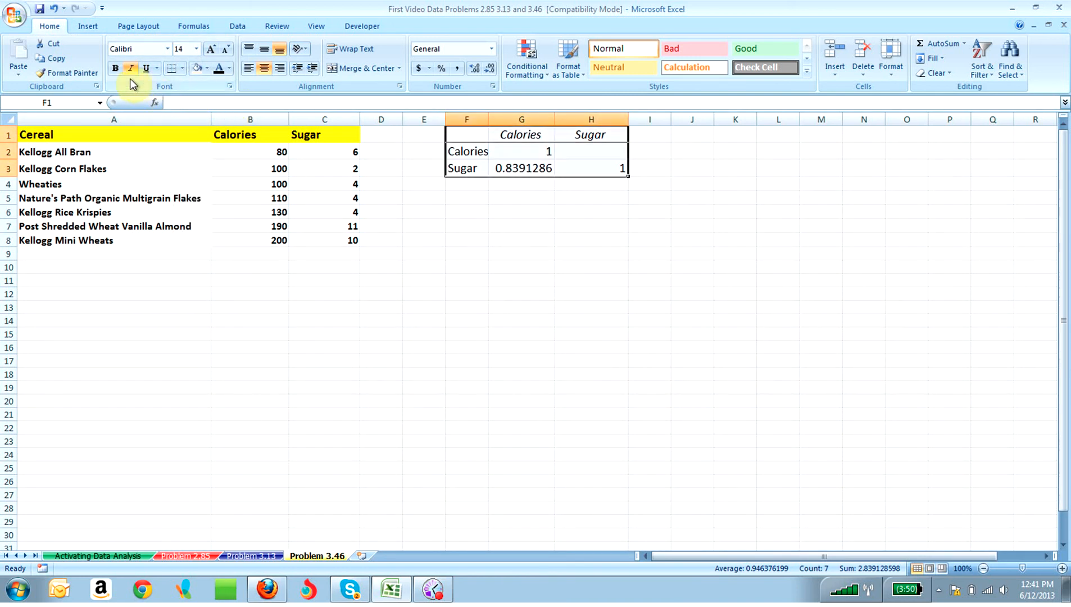
left_click(117, 71)
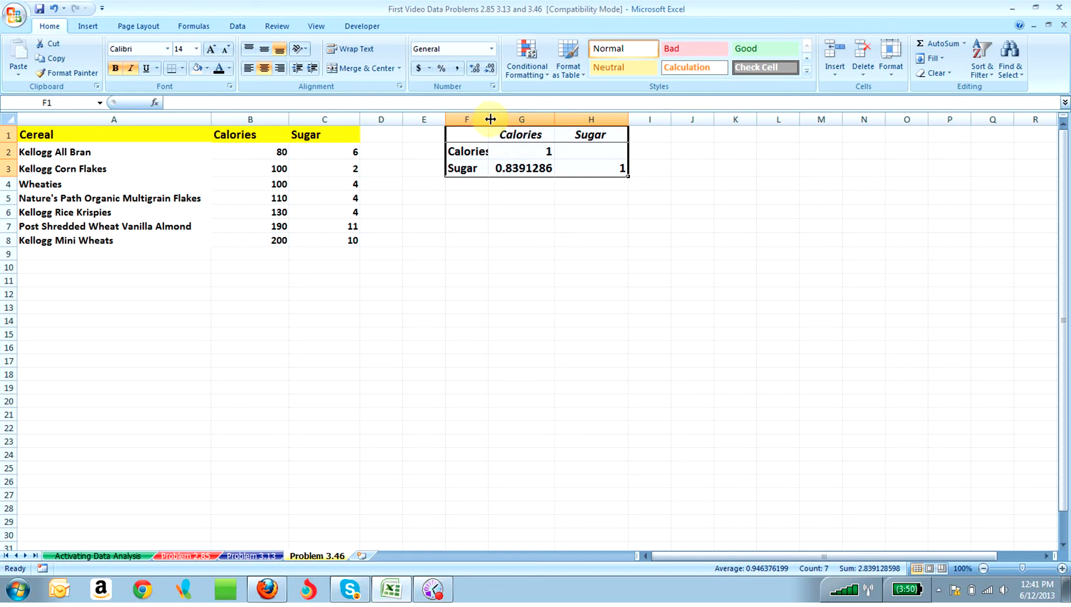
left_click_drag(489, 121, 517, 124)
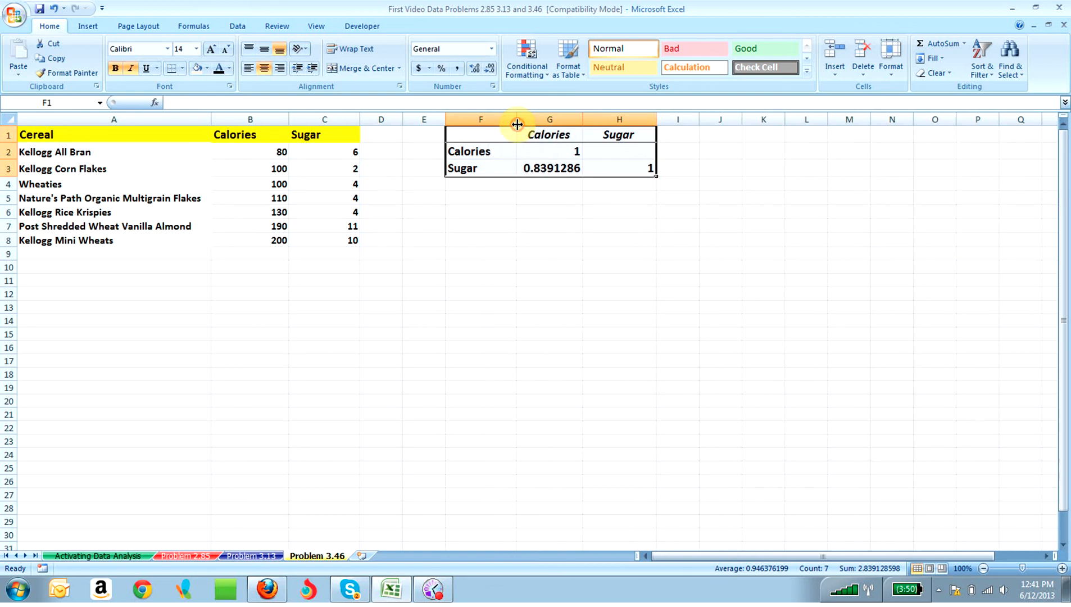
Step: Highlight the Calories–Sugar correlation coefficient in cell G3 with a yellow fill
left_click(548, 173)
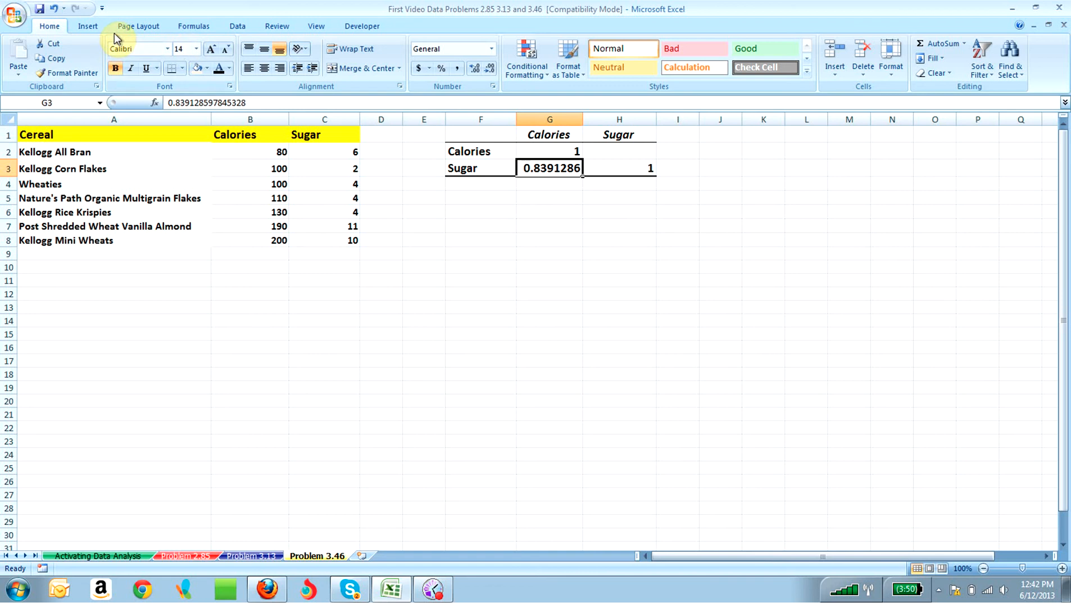
left_click(206, 68)
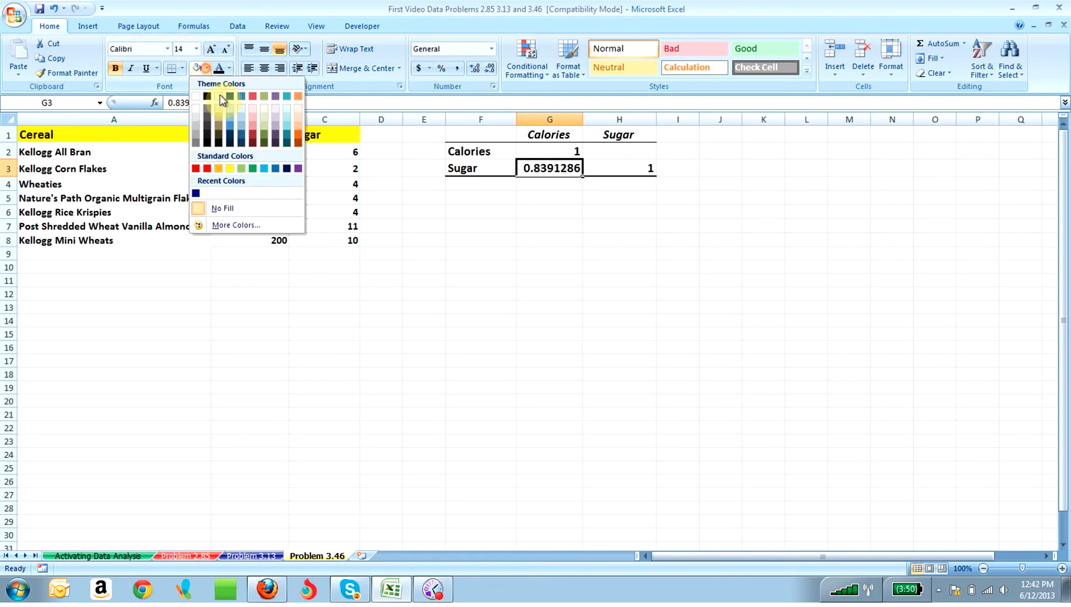
left_click(228, 170)
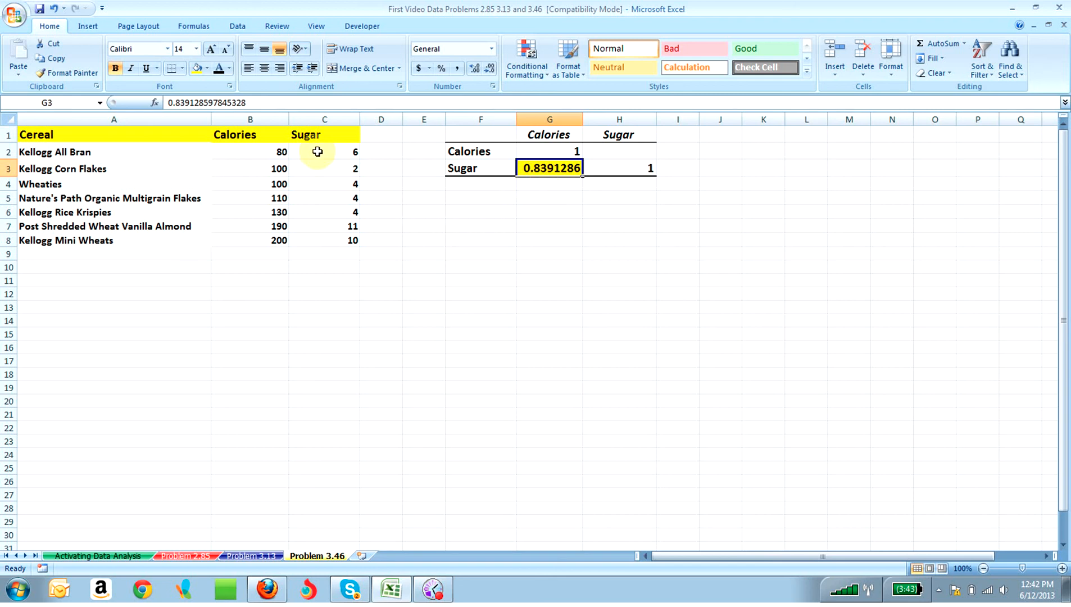
Step: Insert a markers-only scatter chart of the Calories and Sugar data B1:C8 and enlarge it below the correlation table
left_click_drag(272, 135, 313, 237)
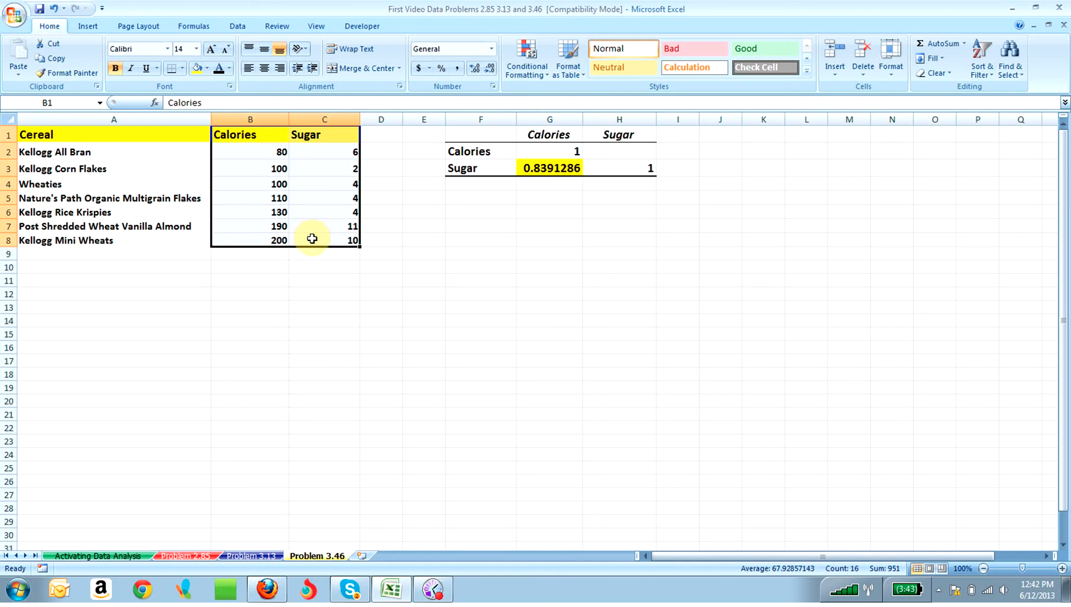
left_click(100, 28)
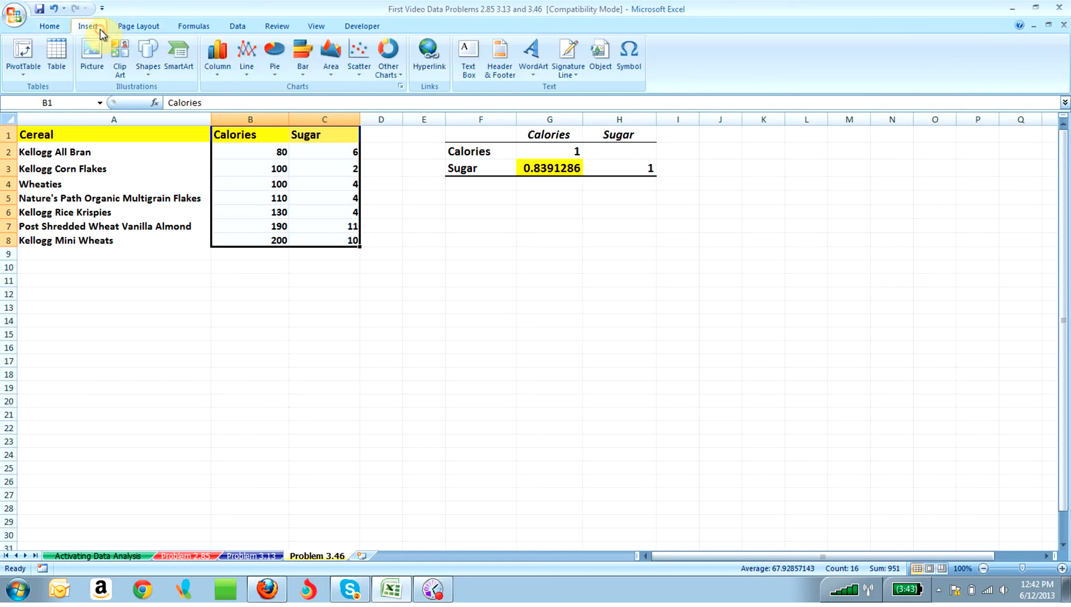
left_click(365, 51)
left_click(368, 121)
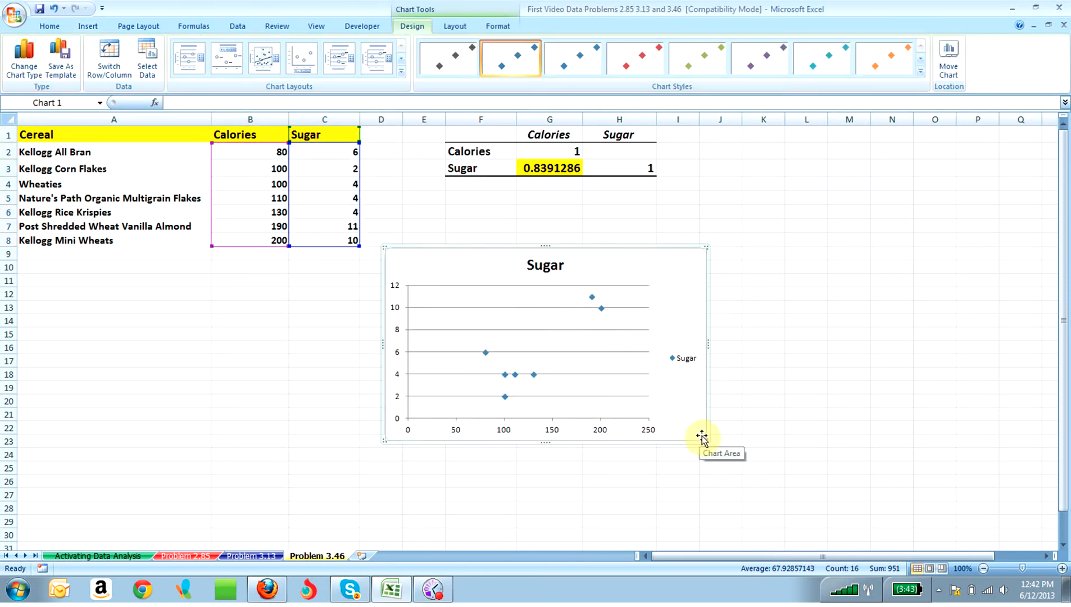
left_click_drag(706, 443, 742, 469)
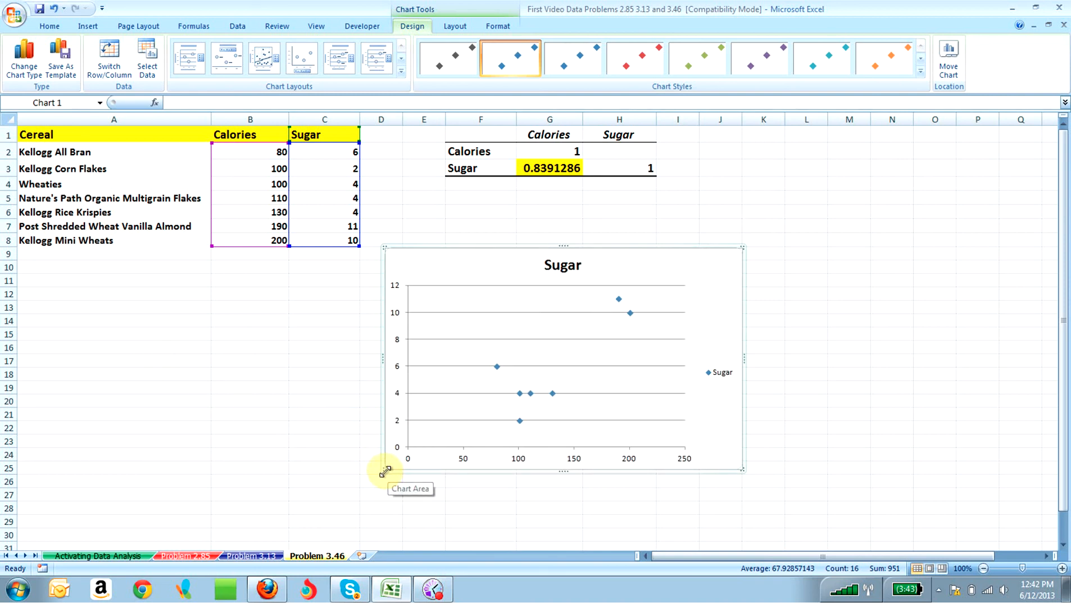
mouse_move(384, 472)
left_mouse_down()
mouse_move(344, 535)
mouse_move(383, 483)
left_mouse_up()
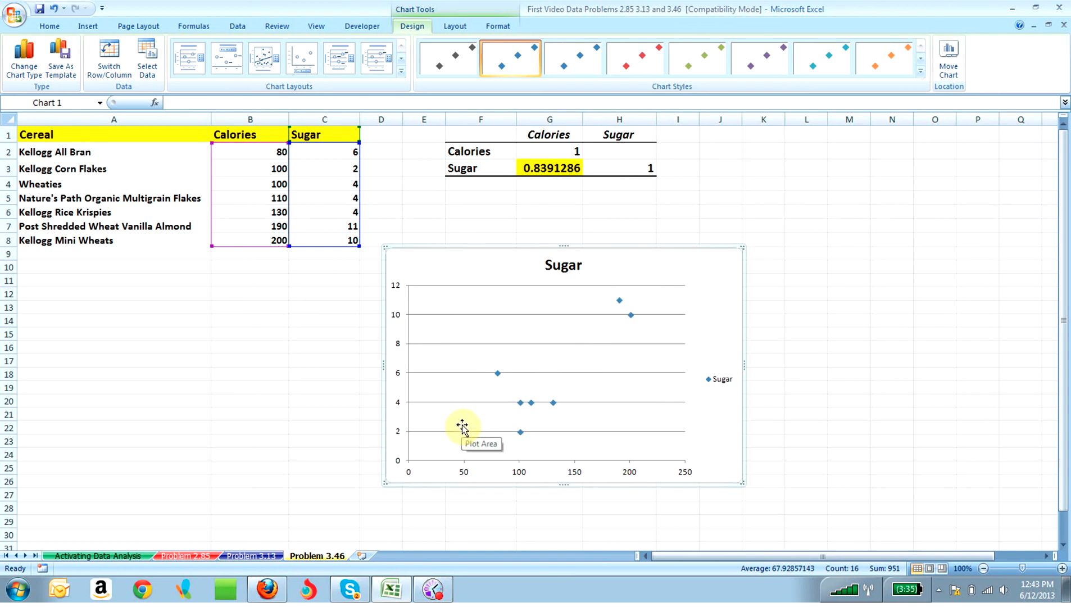
left_click(527, 167)
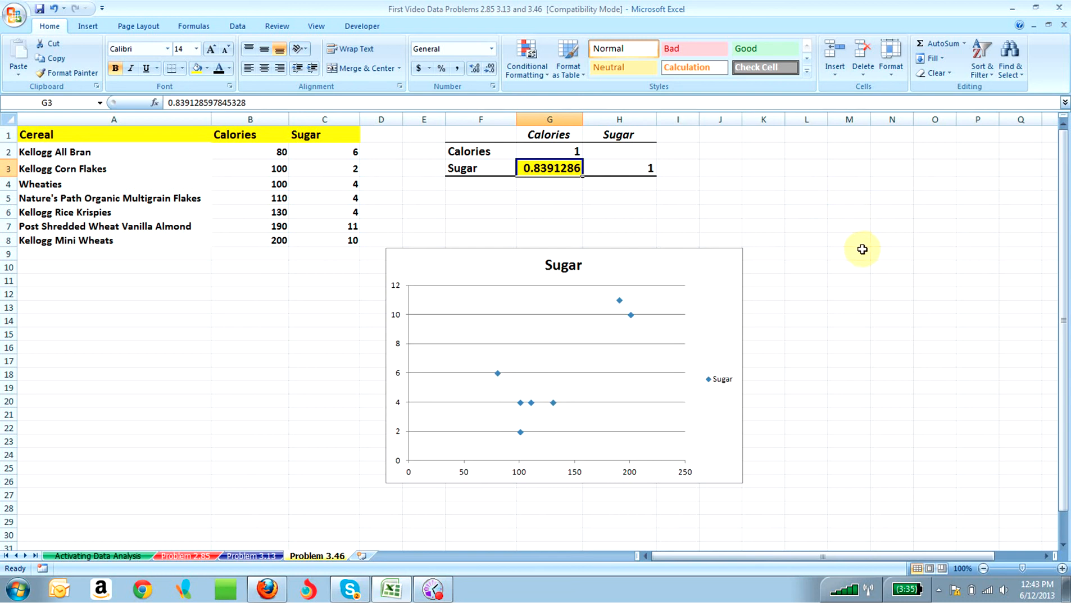
left_click(434, 588)
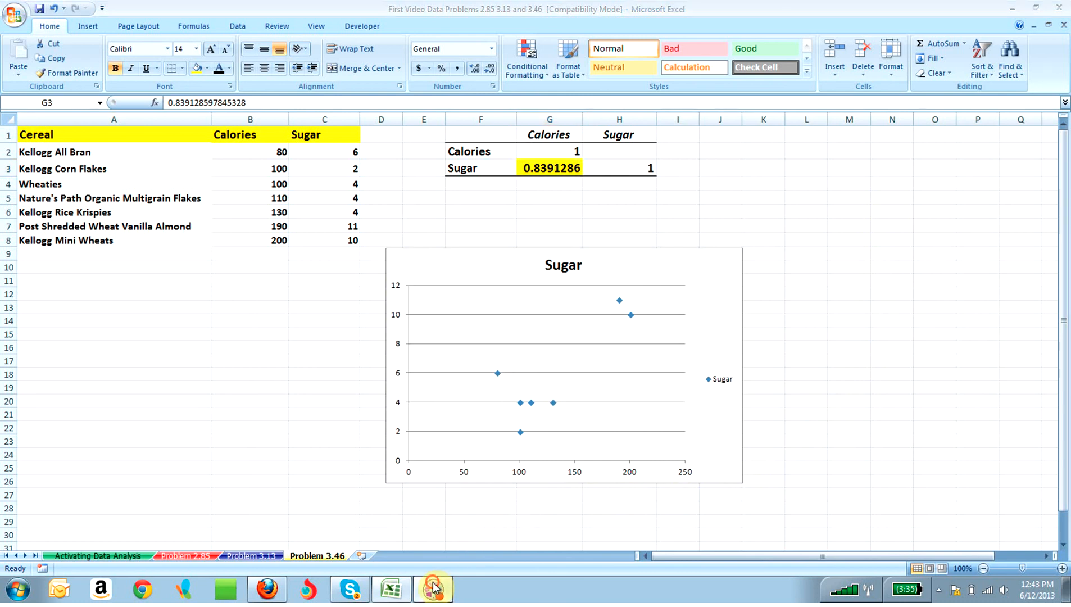